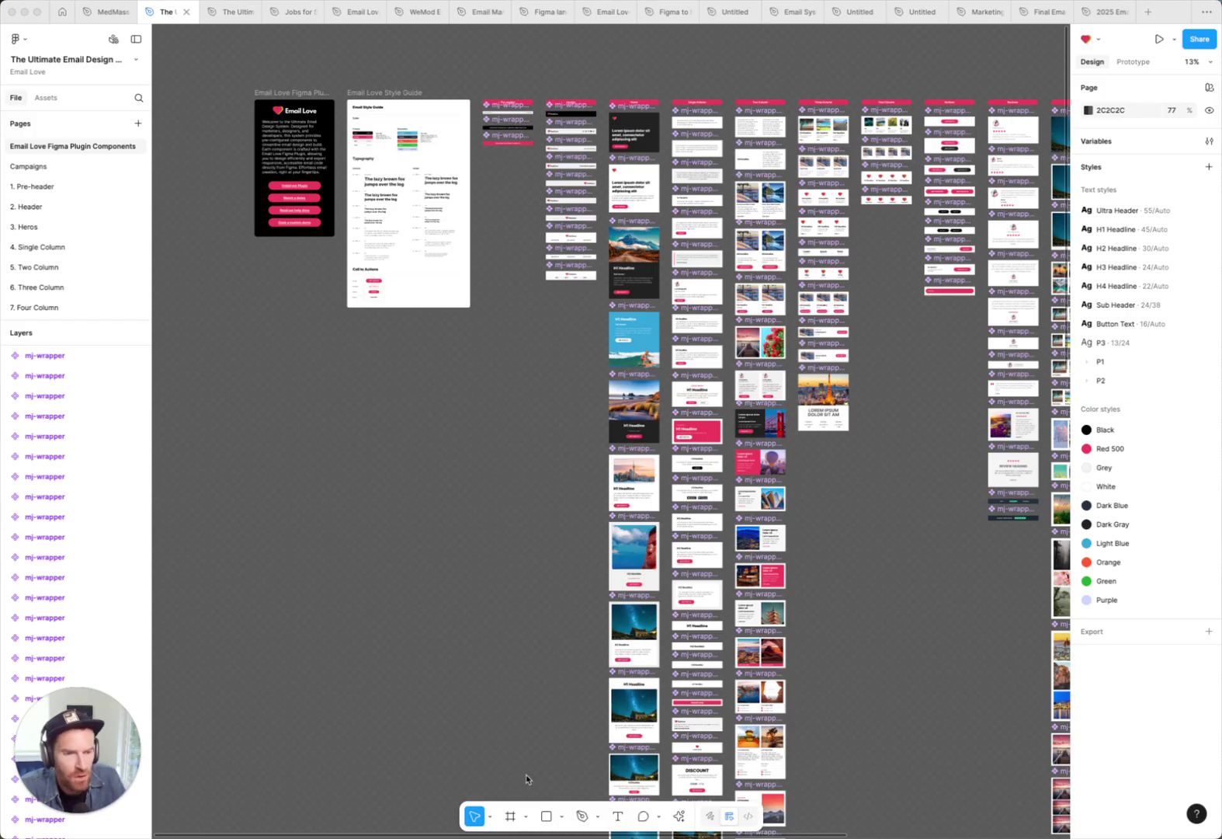
- Find and run the Email Love → HTML Email Builder plugin, choosing to use an existing frame
{"action": "left_click", "coordinate": [680, 817]}
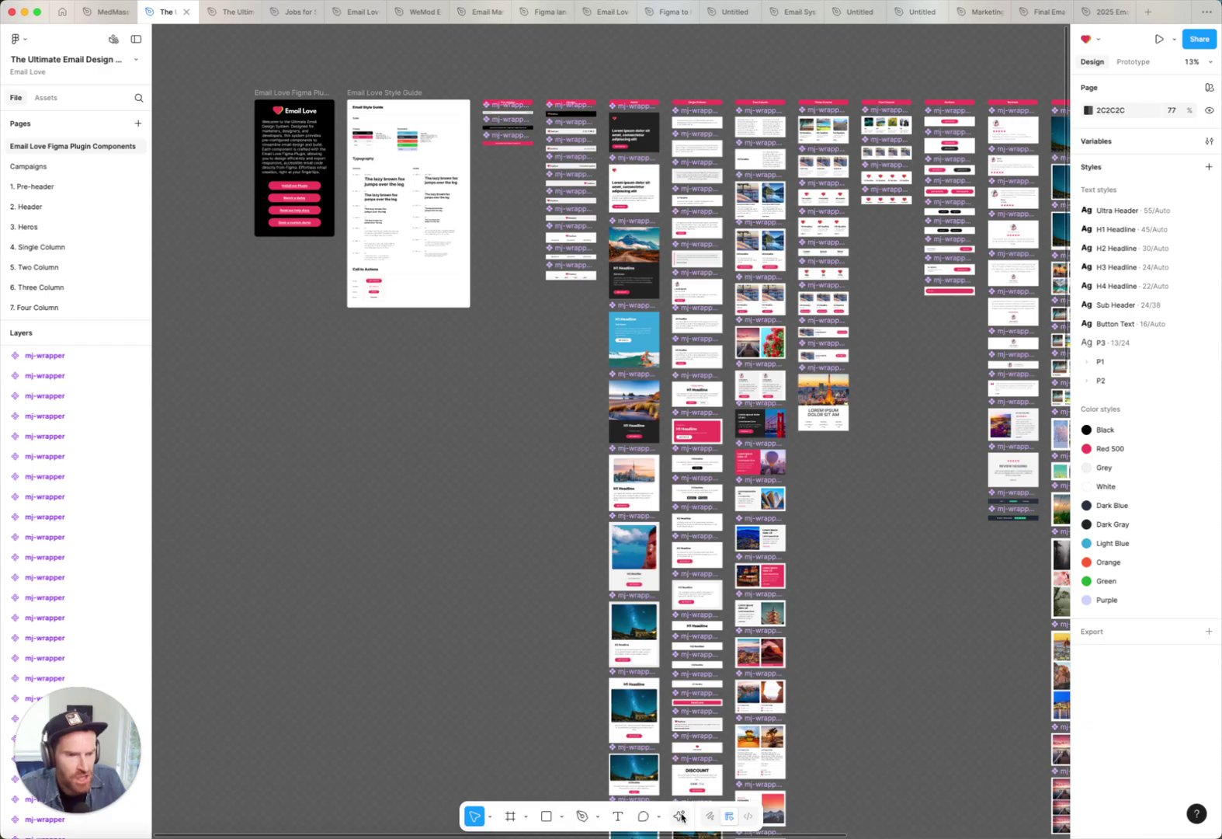
{"action": "left_click", "coordinate": [679, 817]}
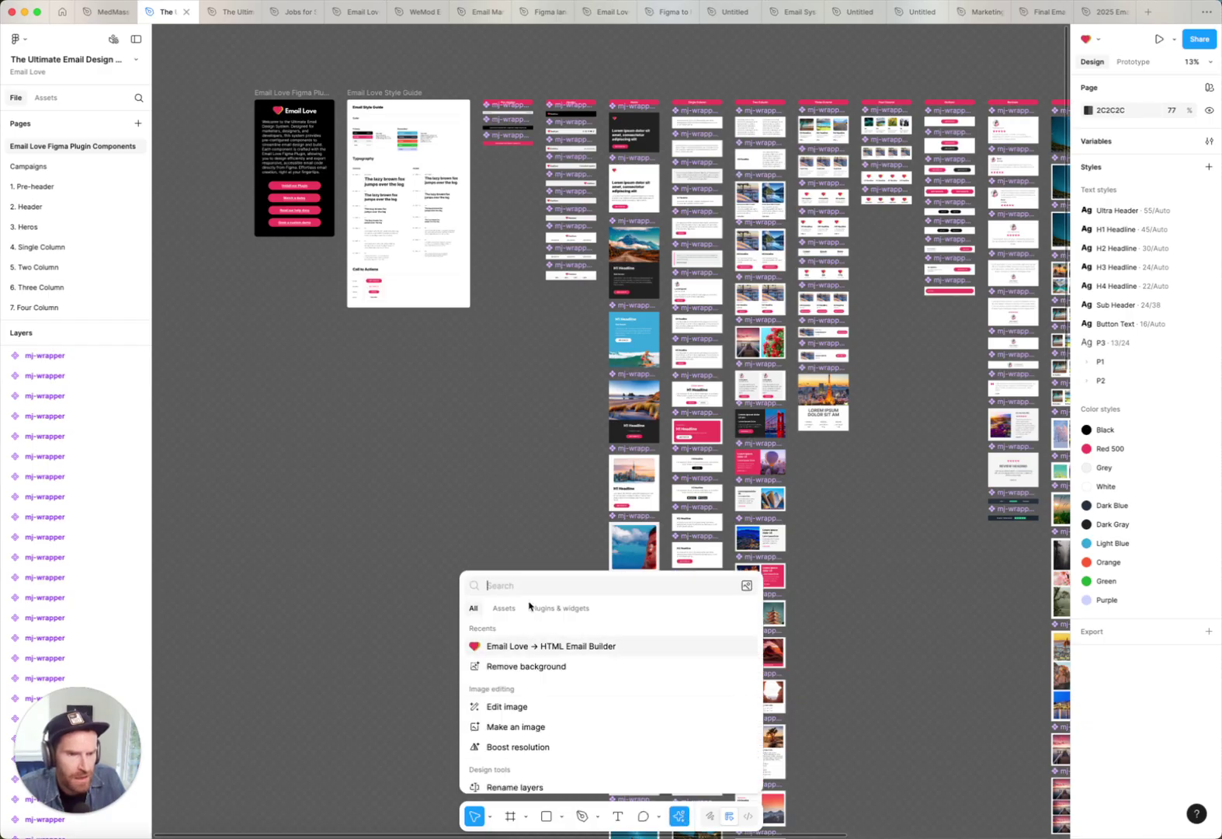
{"action": "type", "text": "Email Love"}
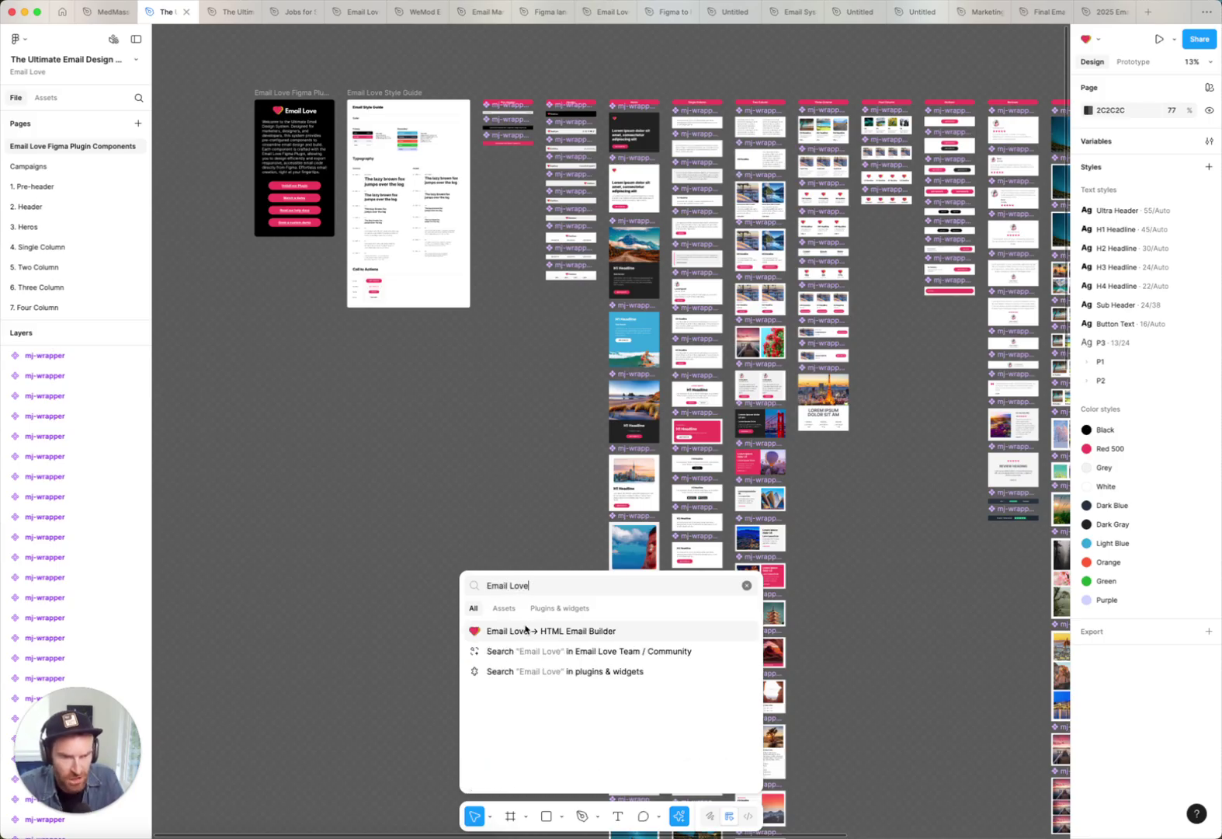
{"action": "left_click", "coordinate": [588, 632]}
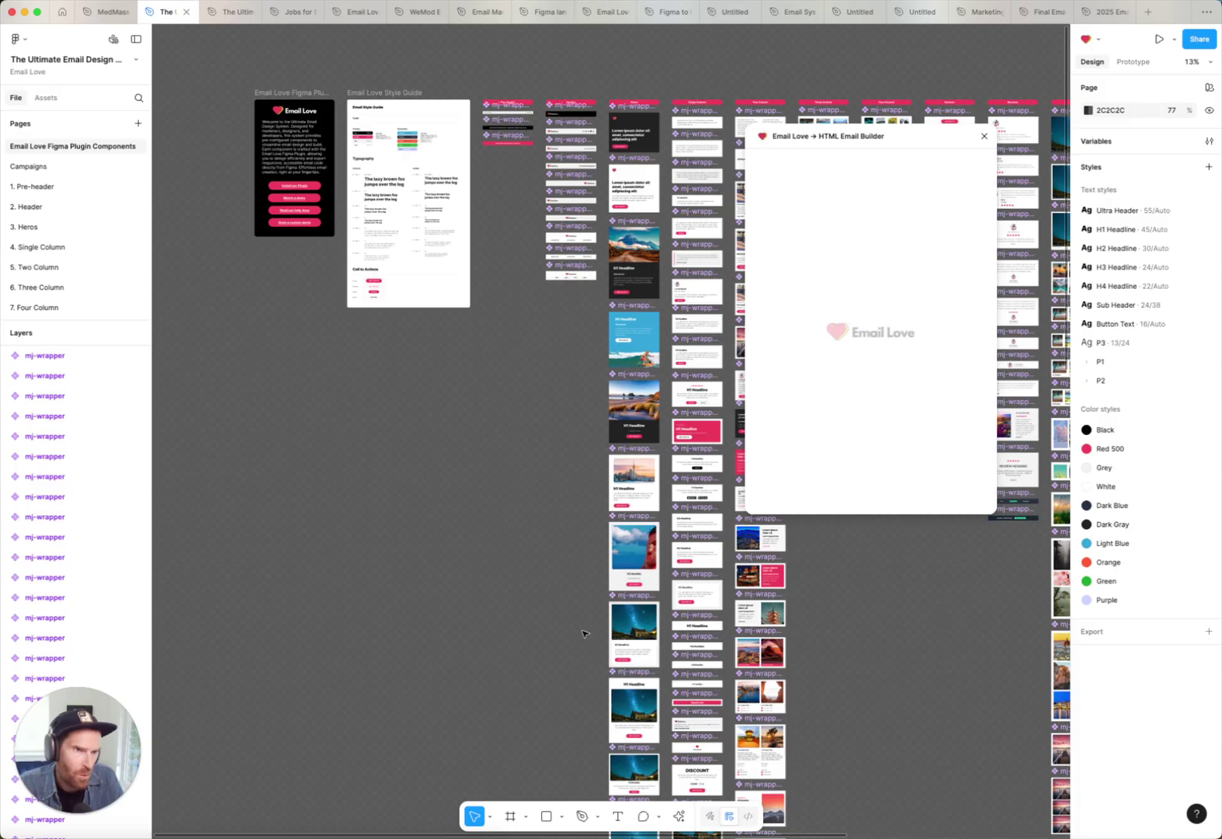
{"action": "left_click_drag", "start_coordinate": [897, 124], "coordinate": [660, 202]}
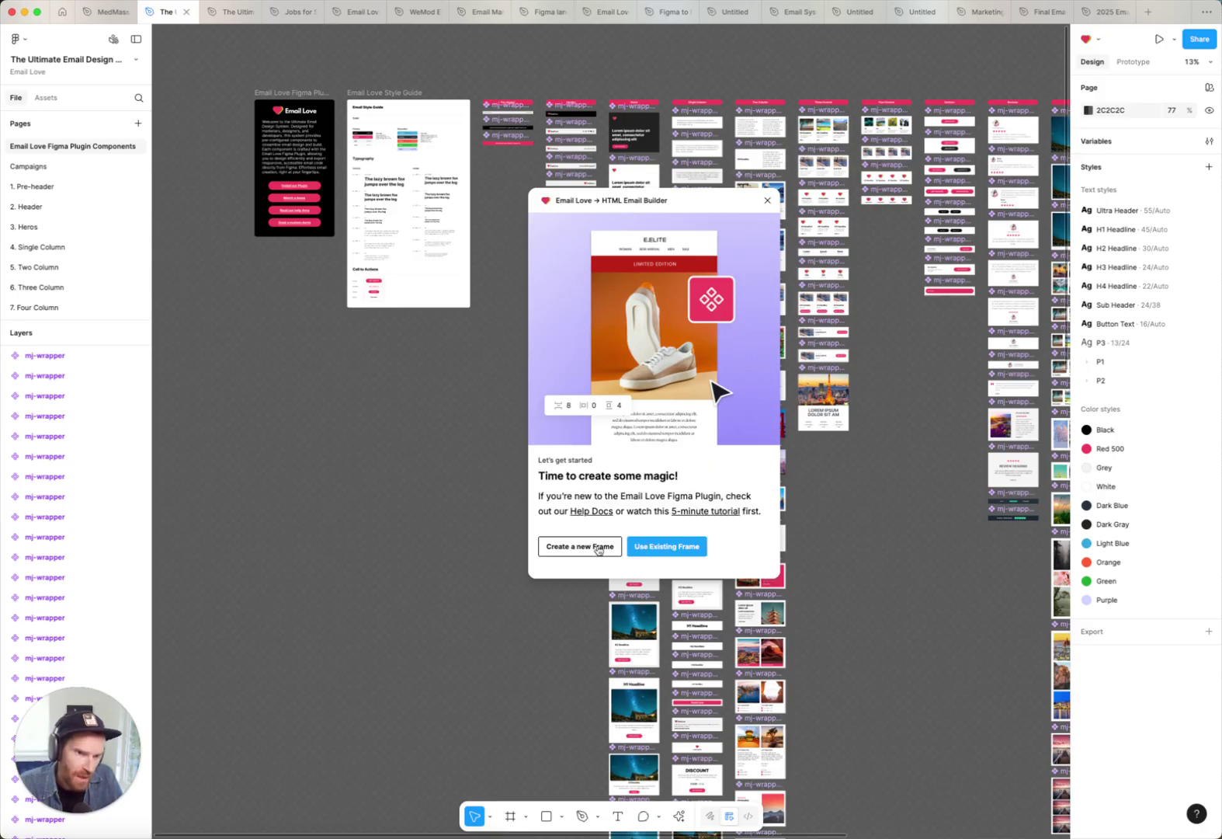
{"action": "left_click", "coordinate": [673, 548]}
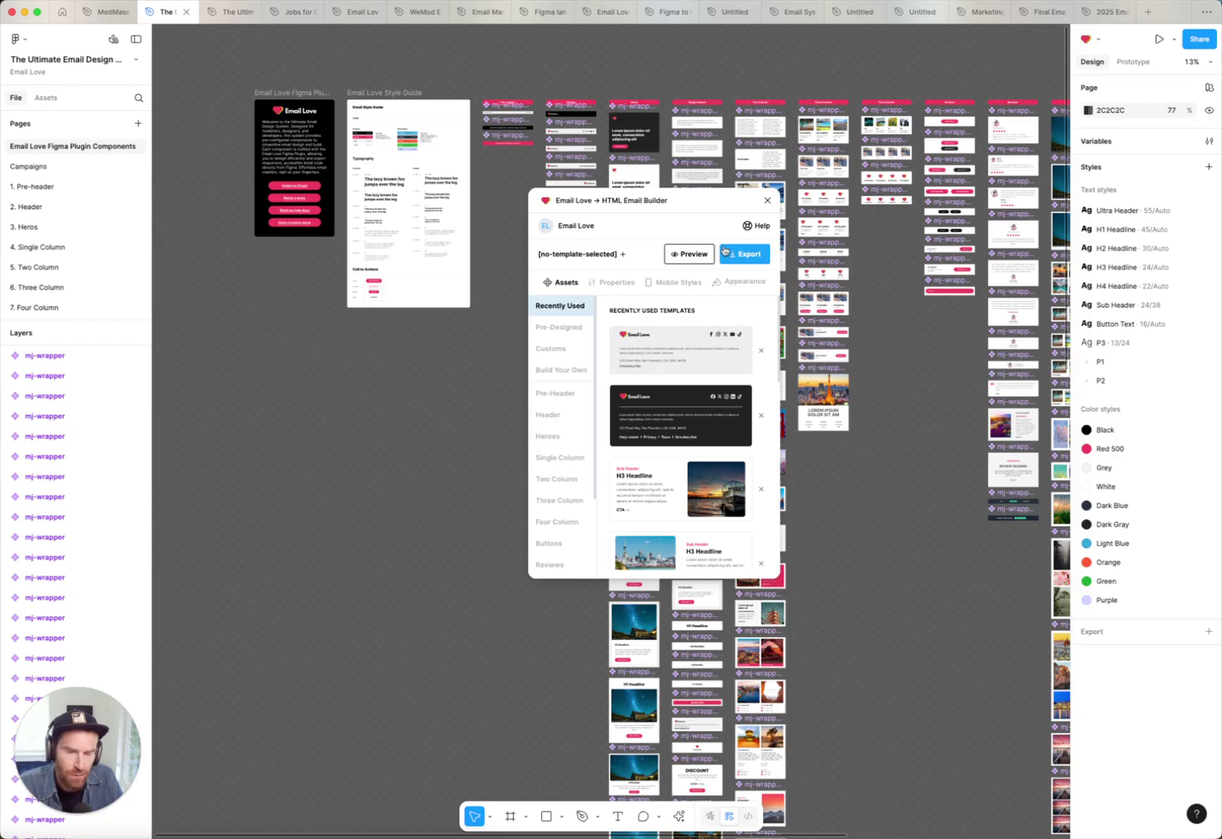
{"action": "left_click_drag", "start_coordinate": [660, 204], "coordinate": [656, 212]}
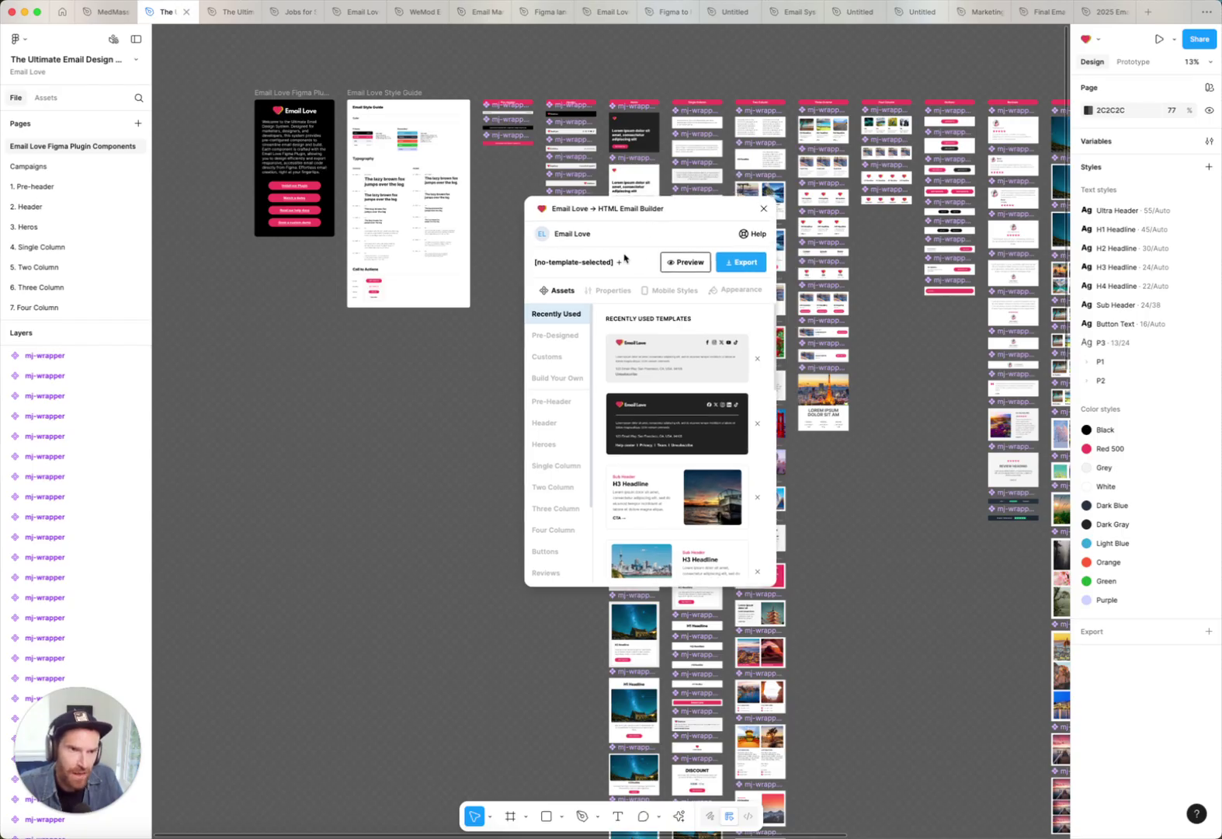
- View the account's subscription plan in the plugin and return to its asset library
{"action": "left_click", "coordinate": [578, 237]}
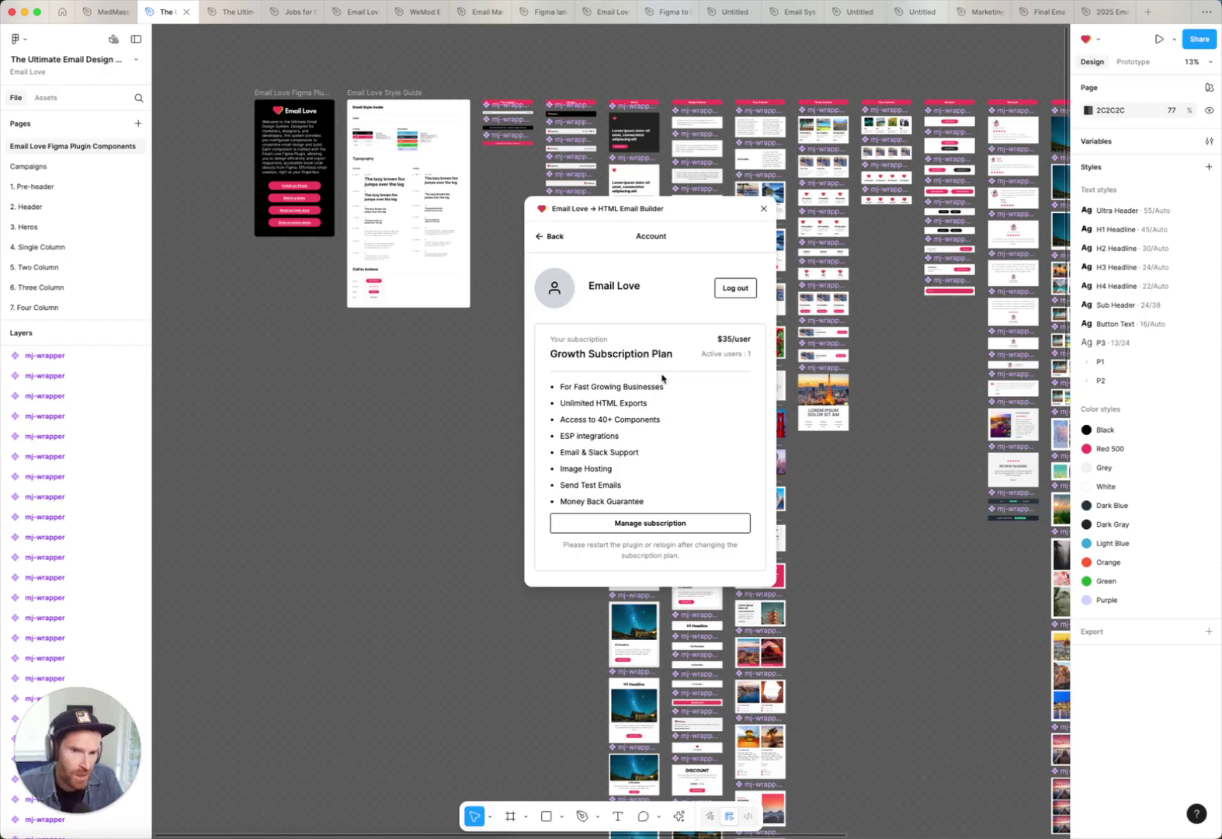
{"action": "left_click", "coordinate": [556, 237]}
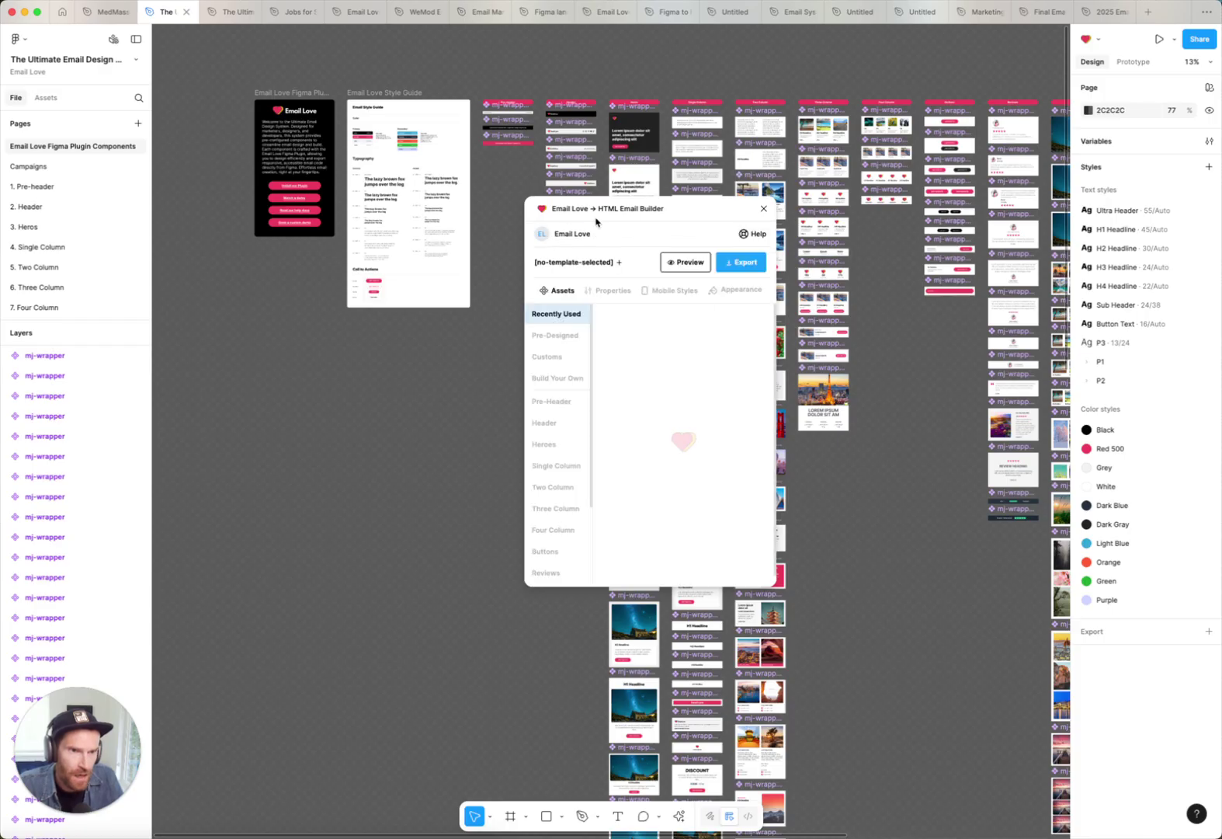
{"action": "left_click_drag", "start_coordinate": [617, 209], "coordinate": [612, 308]}
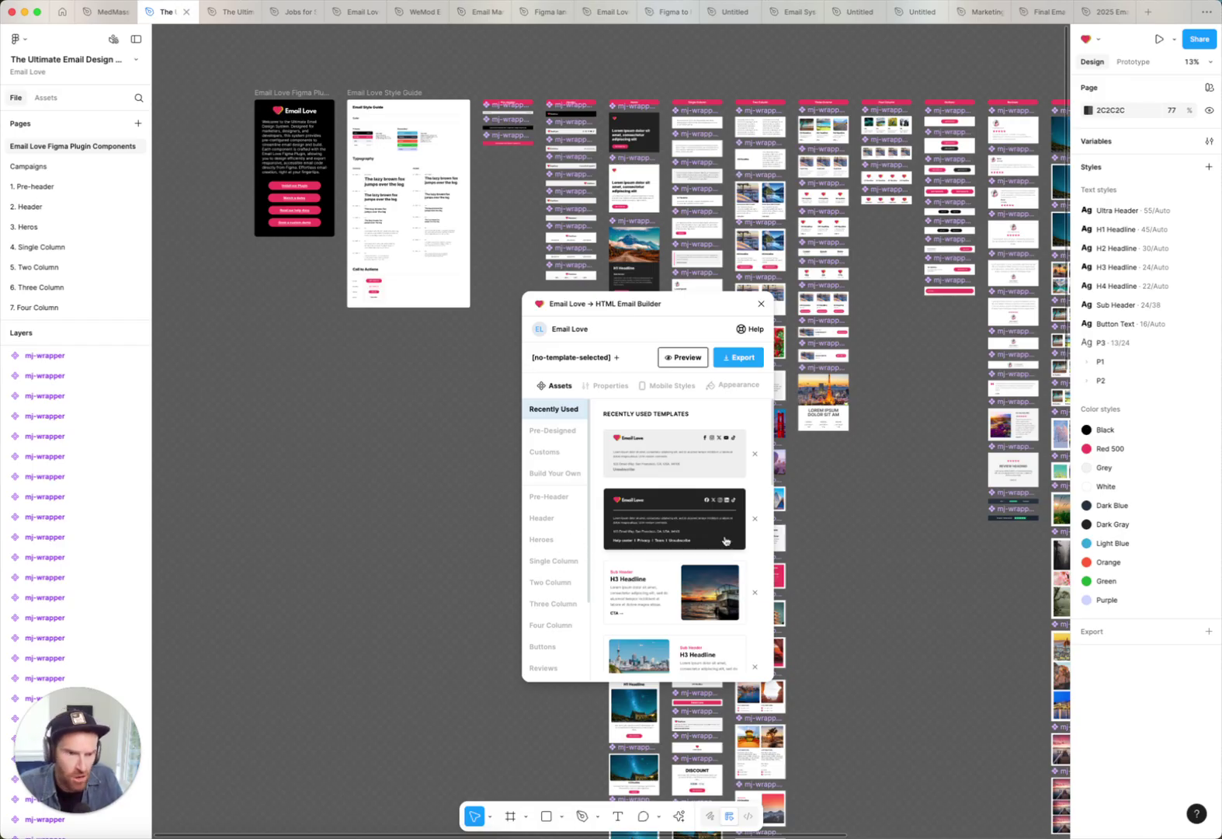
- Examine the plugin's asset categories and the matching columns of email components across the design system page
{"action": "scroll", "coordinate": [545, 565], "scroll_direction": "down", "scroll_amount": 1}
{"action": "scroll", "coordinate": [544, 565], "scroll_direction": "down", "scroll_amount": 2}
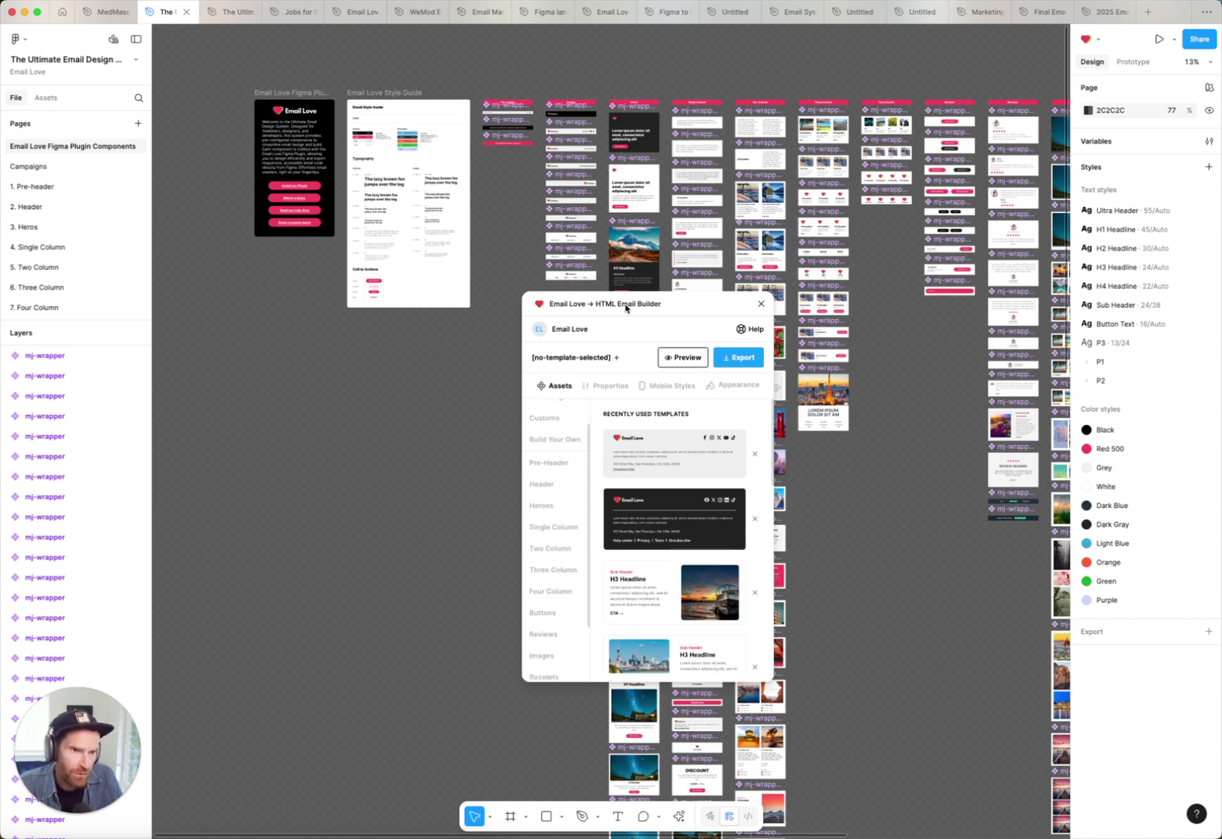
{"action": "left_click_drag", "start_coordinate": [629, 303], "coordinate": [912, 402]}
{"action": "scroll", "coordinate": [666, 378], "scroll_direction": "right", "scroll_amount": 3}
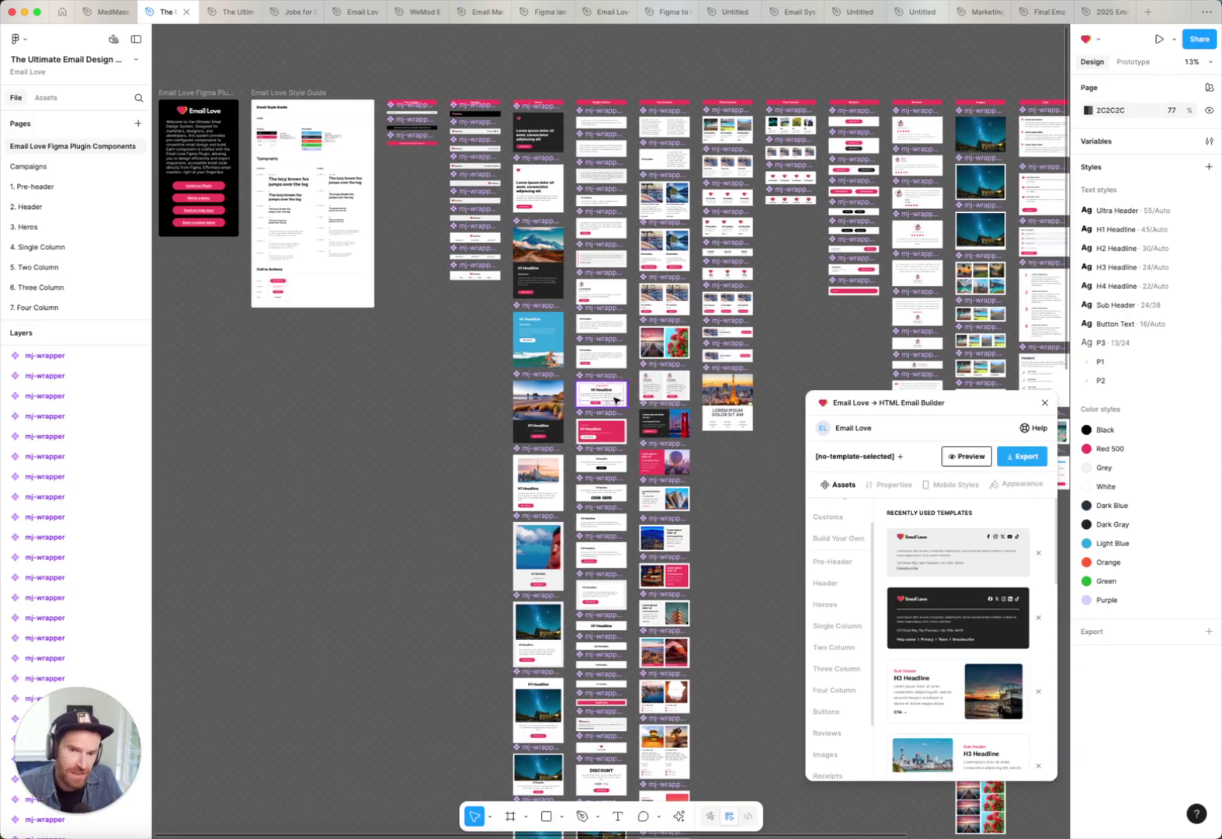
{"action": "scroll", "coordinate": [597, 400], "scroll_direction": "down", "scroll_amount": 2}
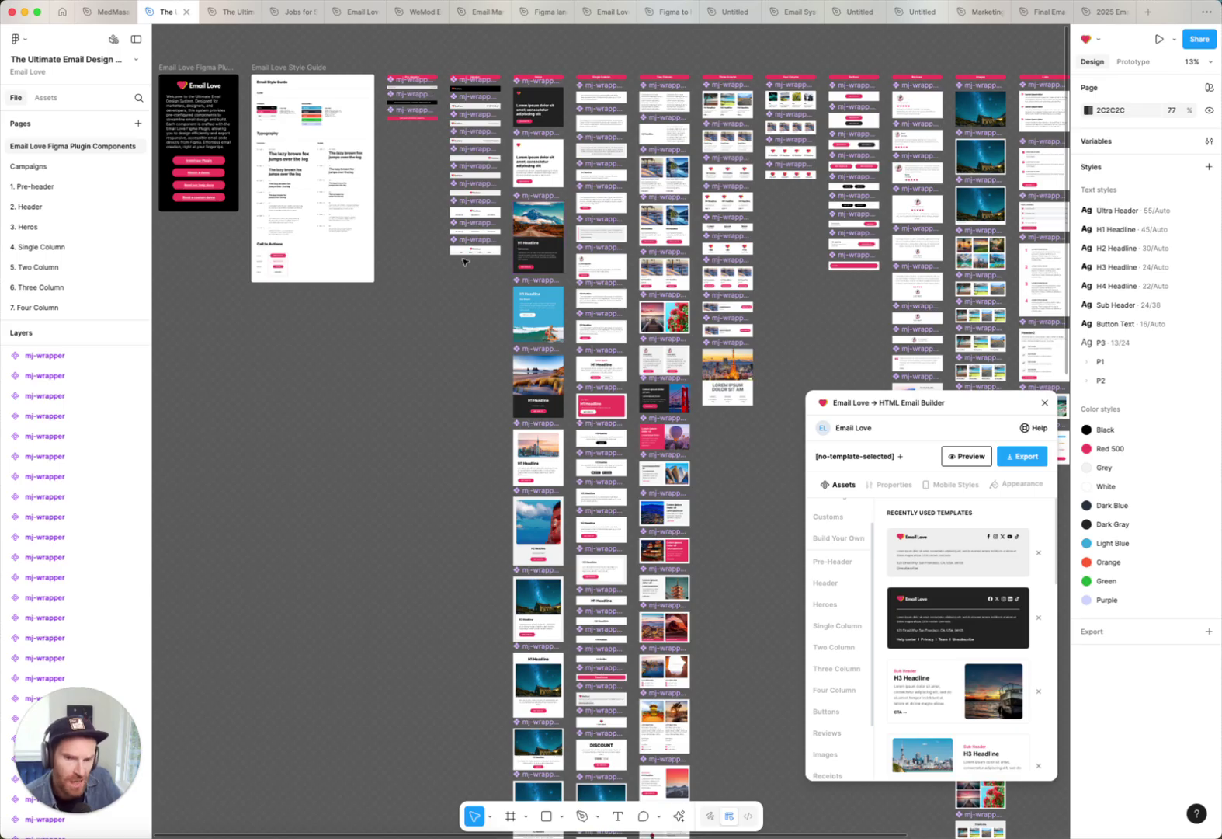
{"action": "scroll", "coordinate": [613, 333], "scroll_direction": "right", "scroll_amount": 3}
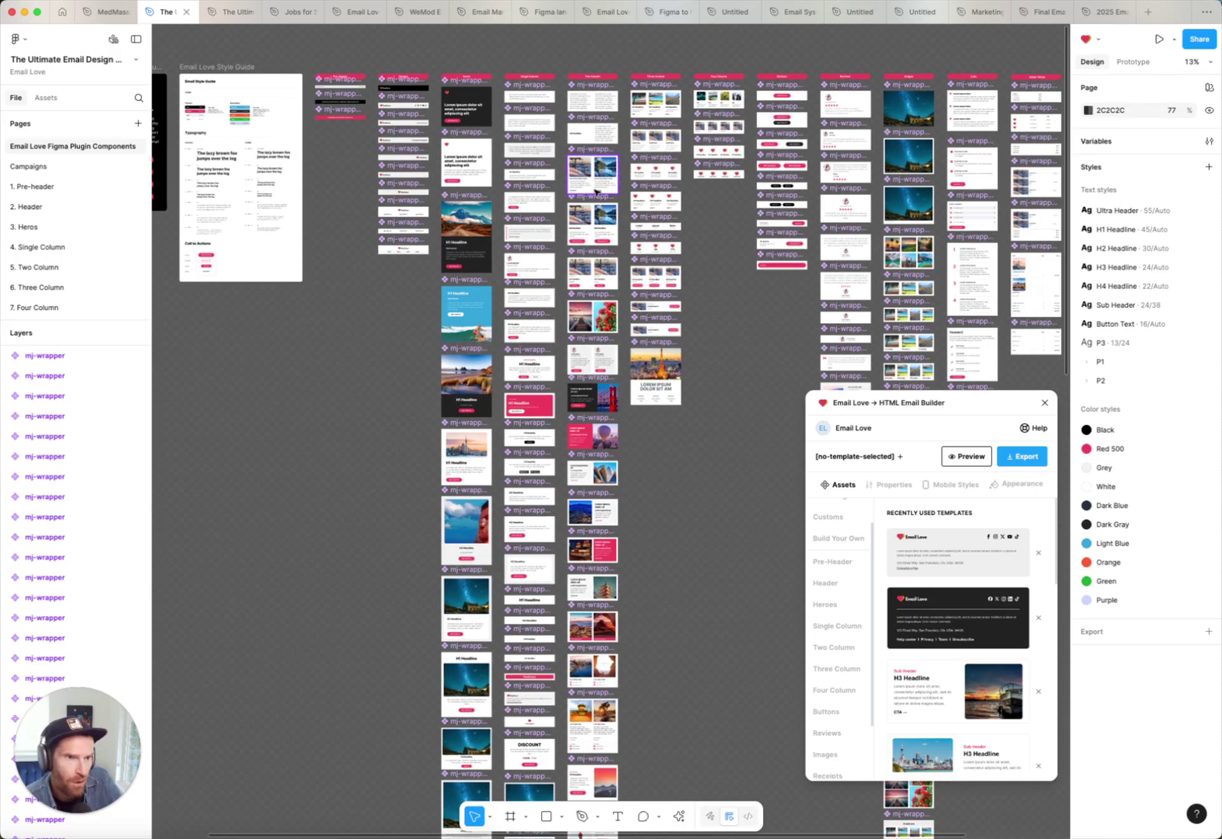
{"action": "scroll", "coordinate": [811, 323], "scroll_direction": "right", "scroll_amount": 6}
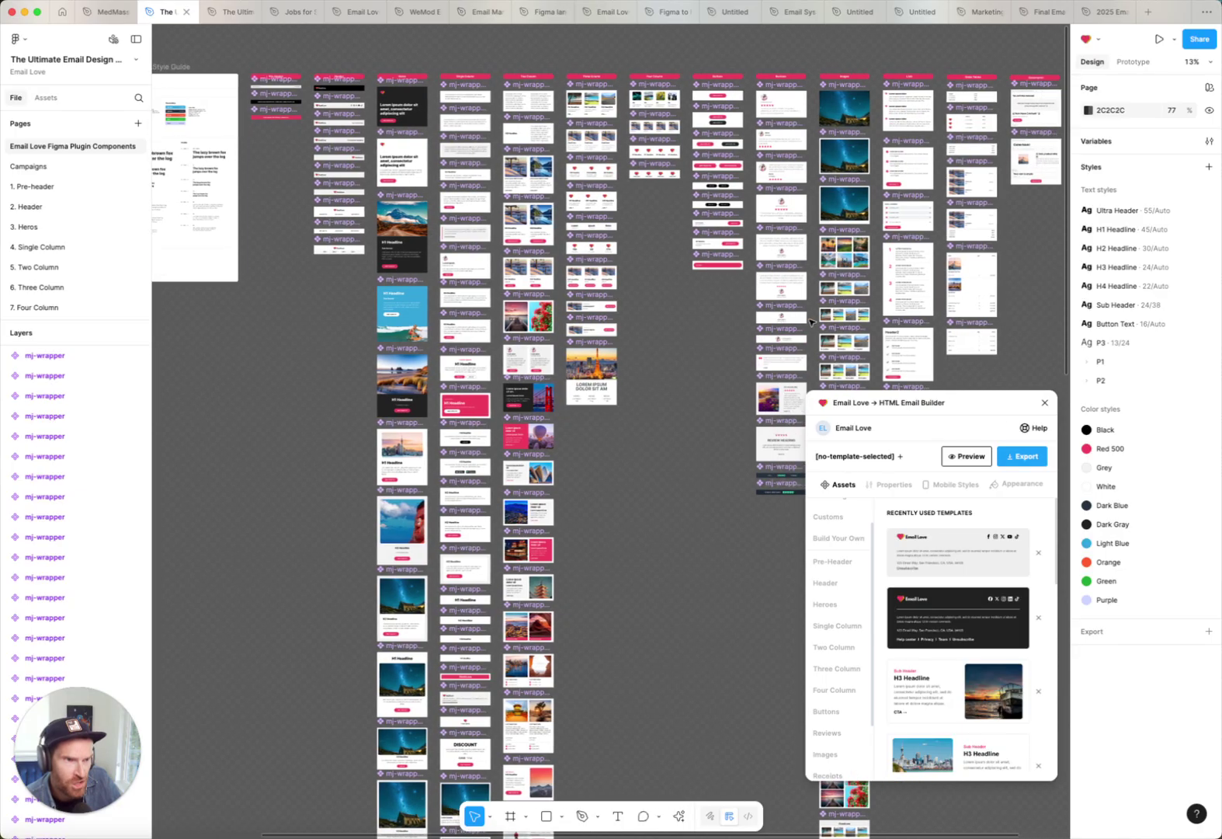
{"action": "scroll", "coordinate": [812, 322], "scroll_direction": "right", "scroll_amount": 1}
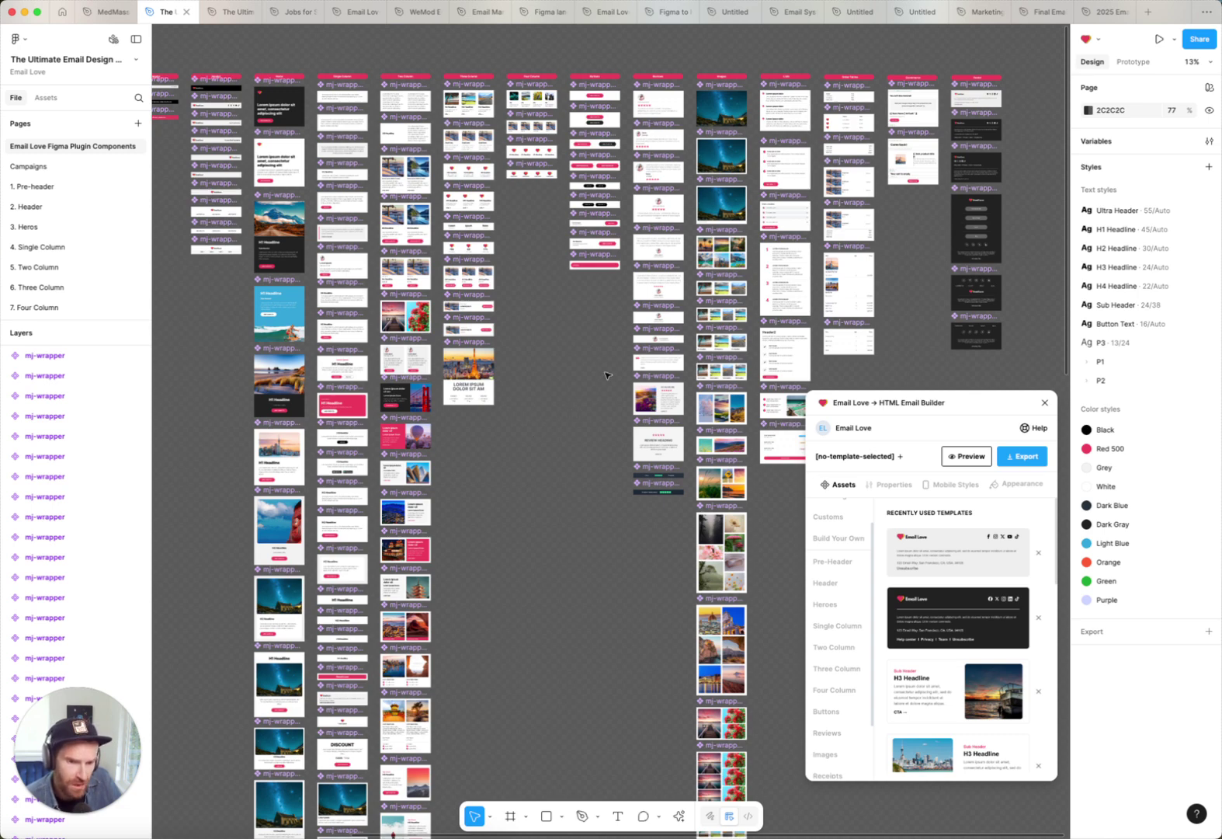
{"action": "scroll", "coordinate": [606, 375], "scroll_direction": "down", "scroll_amount": 5}
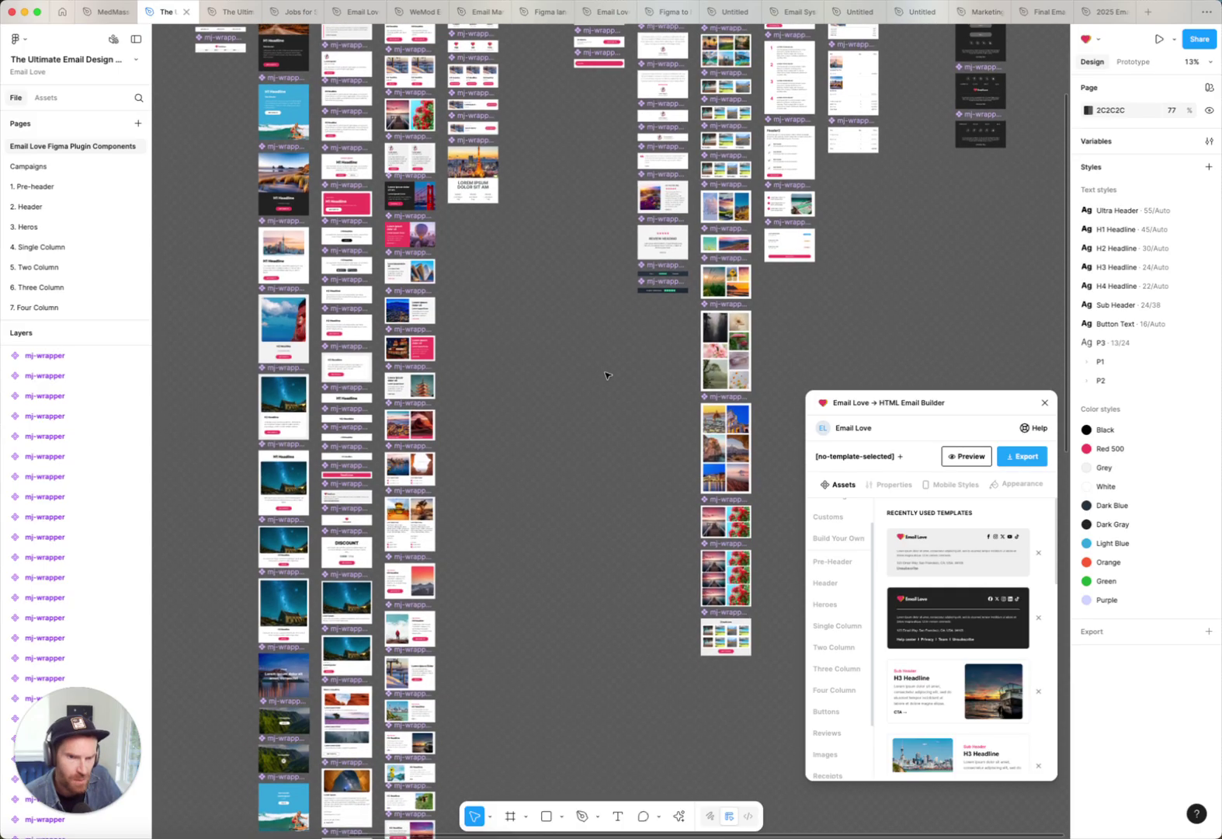
{"action": "scroll", "coordinate": [540, 252], "scroll_direction": "up", "scroll_amount": 7}
{"action": "scroll", "coordinate": [540, 252], "scroll_direction": "left", "scroll_amount": 3}
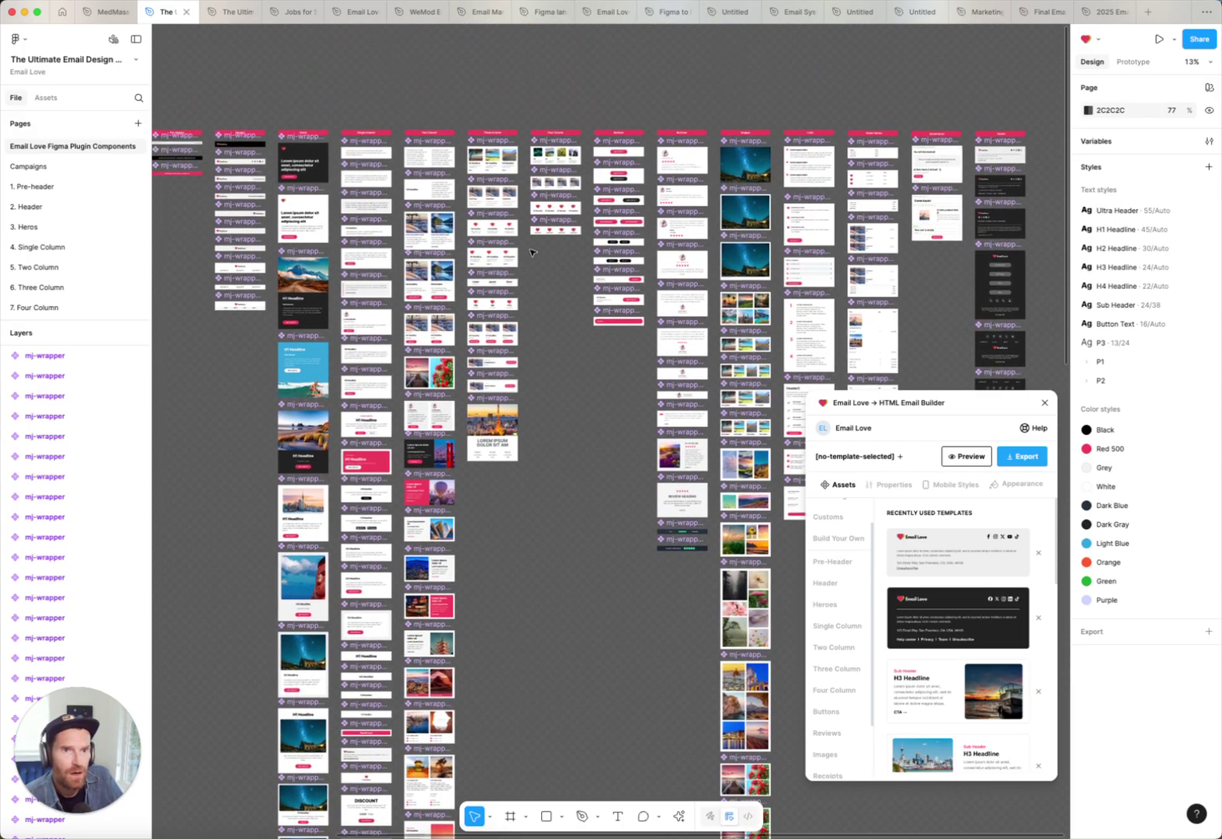
{"action": "scroll", "coordinate": [542, 255], "scroll_direction": "left", "scroll_amount": 5}
{"action": "scroll", "coordinate": [741, 326], "scroll_direction": "right", "scroll_amount": 3}
{"action": "scroll", "coordinate": [741, 326], "scroll_direction": "down", "scroll_amount": 2}
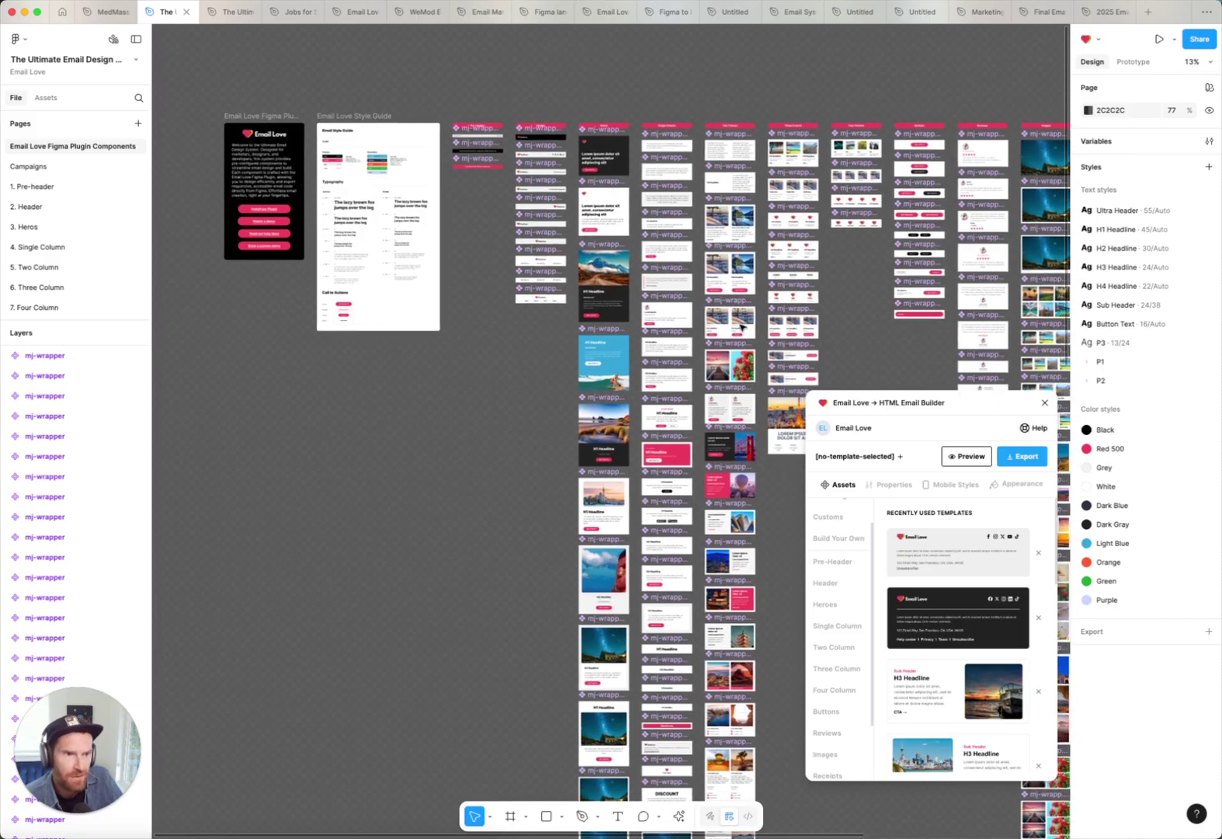
- Create a new email frame with the plugin, place it on empty canvas below the style guide and name it "Template Name"
{"action": "left_click_drag", "start_coordinate": [947, 412], "coordinate": [704, 327]}
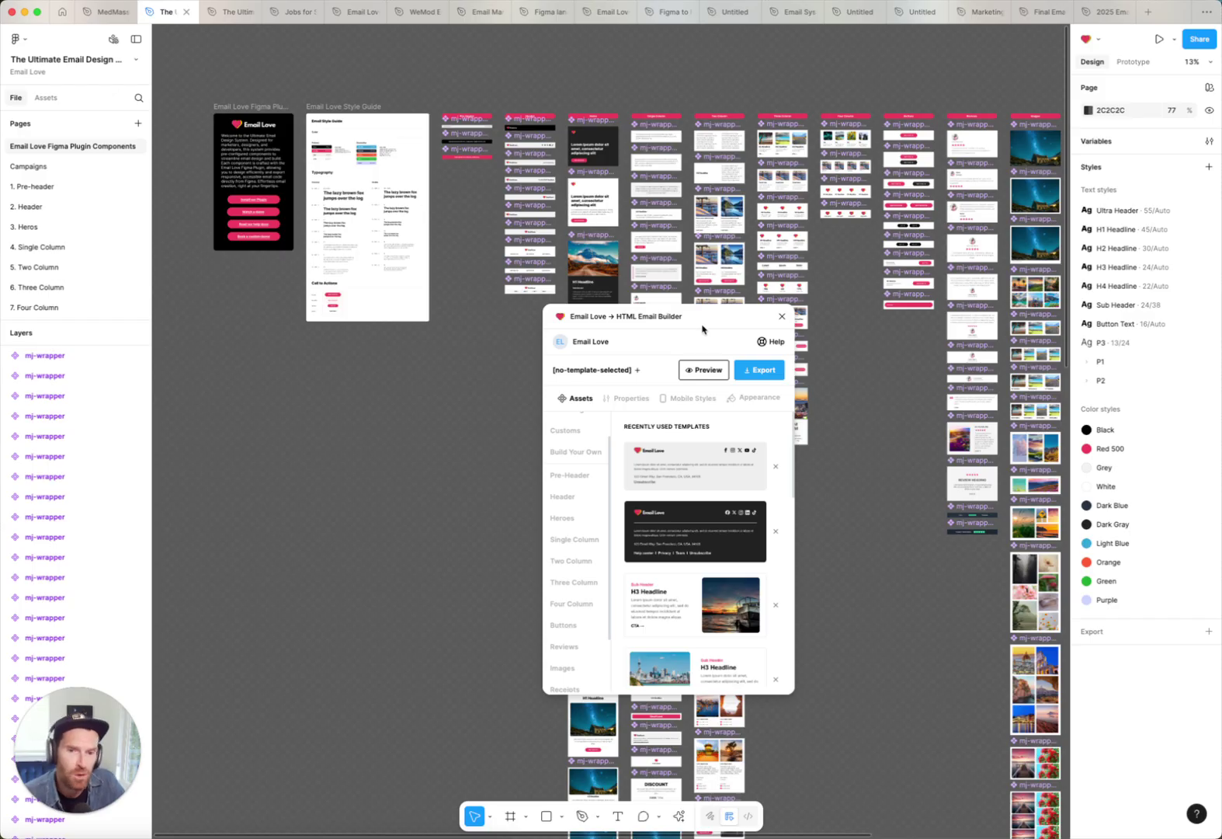
{"action": "left_click", "coordinate": [640, 372]}
{"action": "left_click_drag", "start_coordinate": [523, 426], "coordinate": [235, 385]}
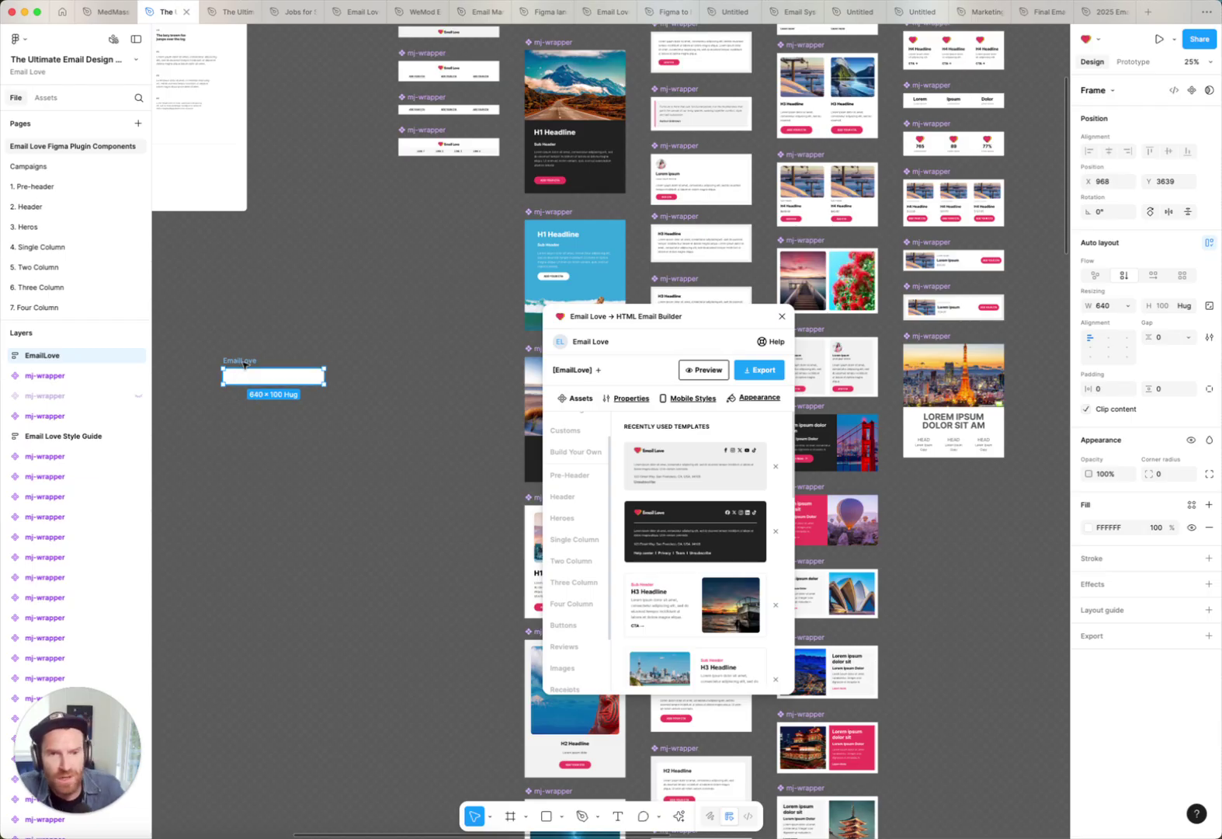
{"action": "double_click", "coordinate": [243, 362]}
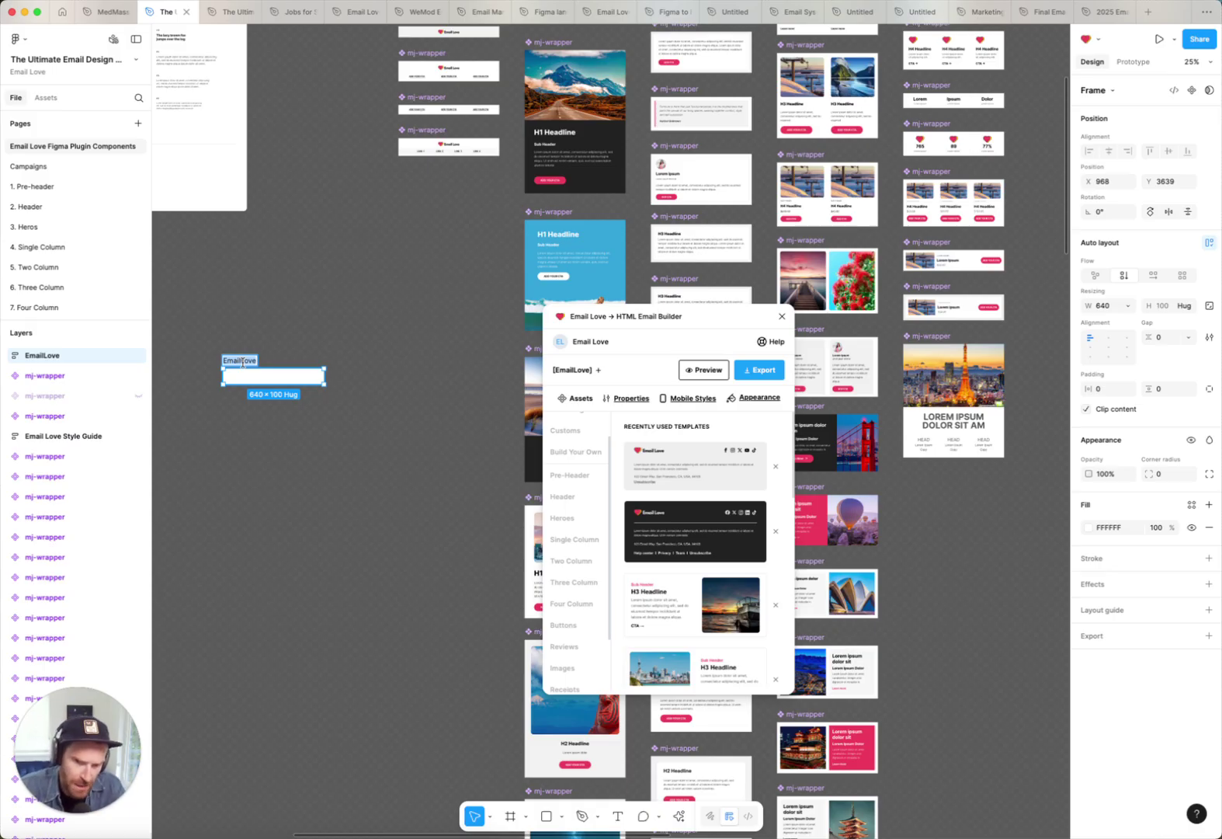
{"action": "type", "text": "Template Name"}
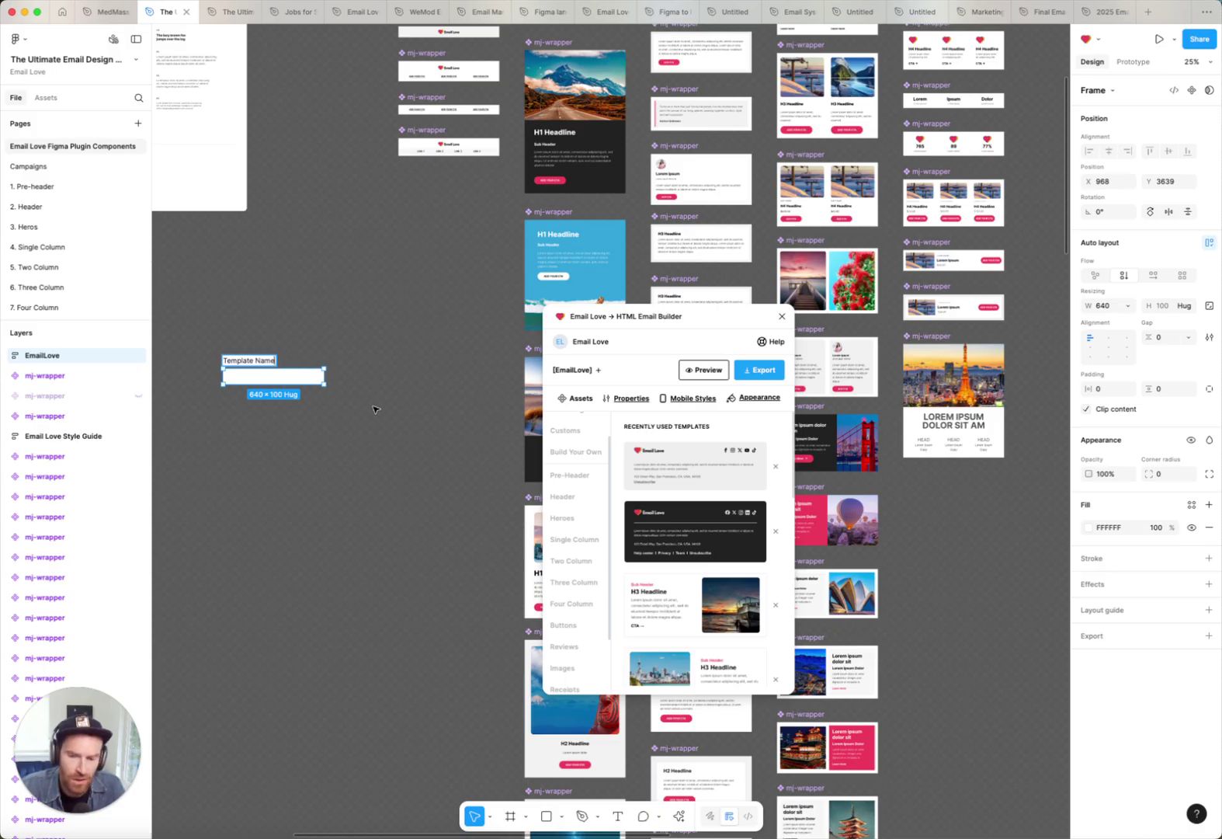
{"action": "left_click", "coordinate": [247, 348]}
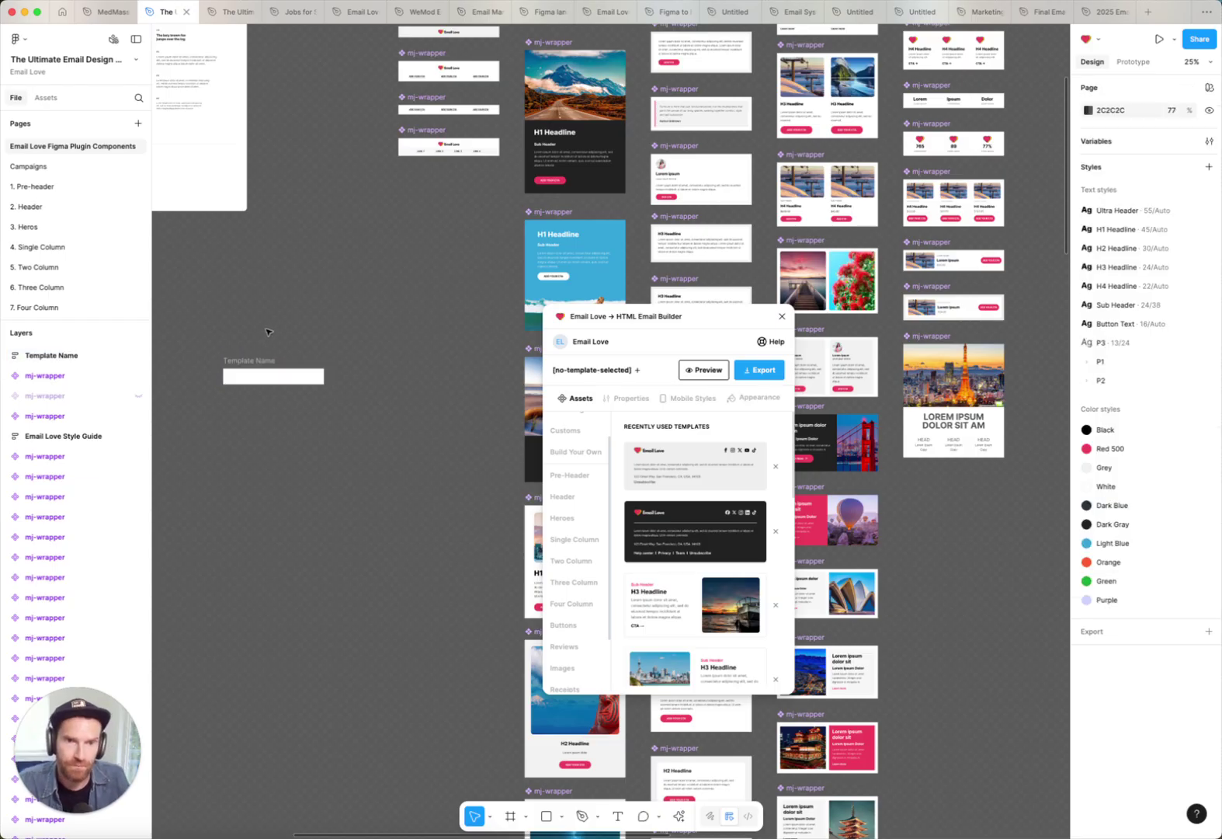
- Add the black header with the Email Love logo from the Header assets to the Template Name frame
{"action": "left_click", "coordinate": [250, 360]}
{"action": "left_click_drag", "start_coordinate": [666, 323], "coordinate": [545, 275]}
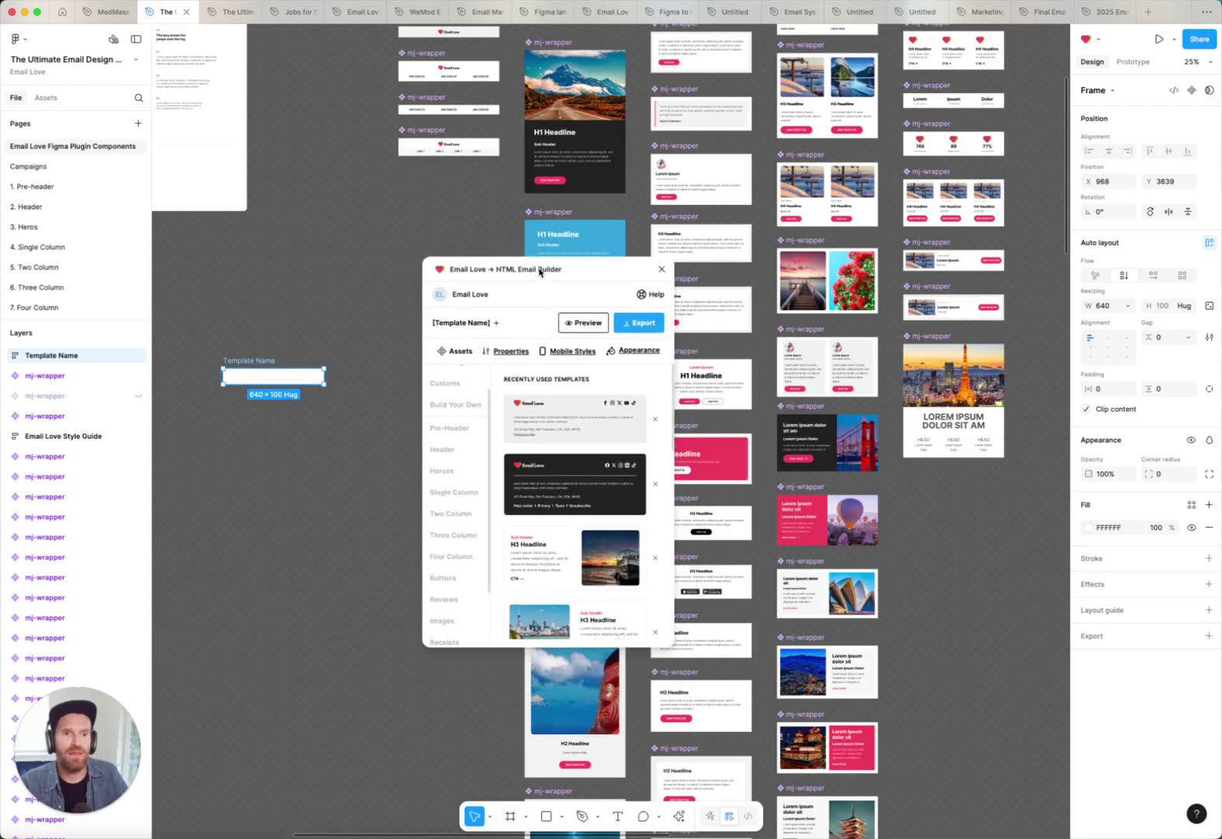
{"action": "scroll", "coordinate": [446, 466], "scroll_direction": "up", "scroll_amount": 1}
{"action": "left_click", "coordinate": [451, 464]}
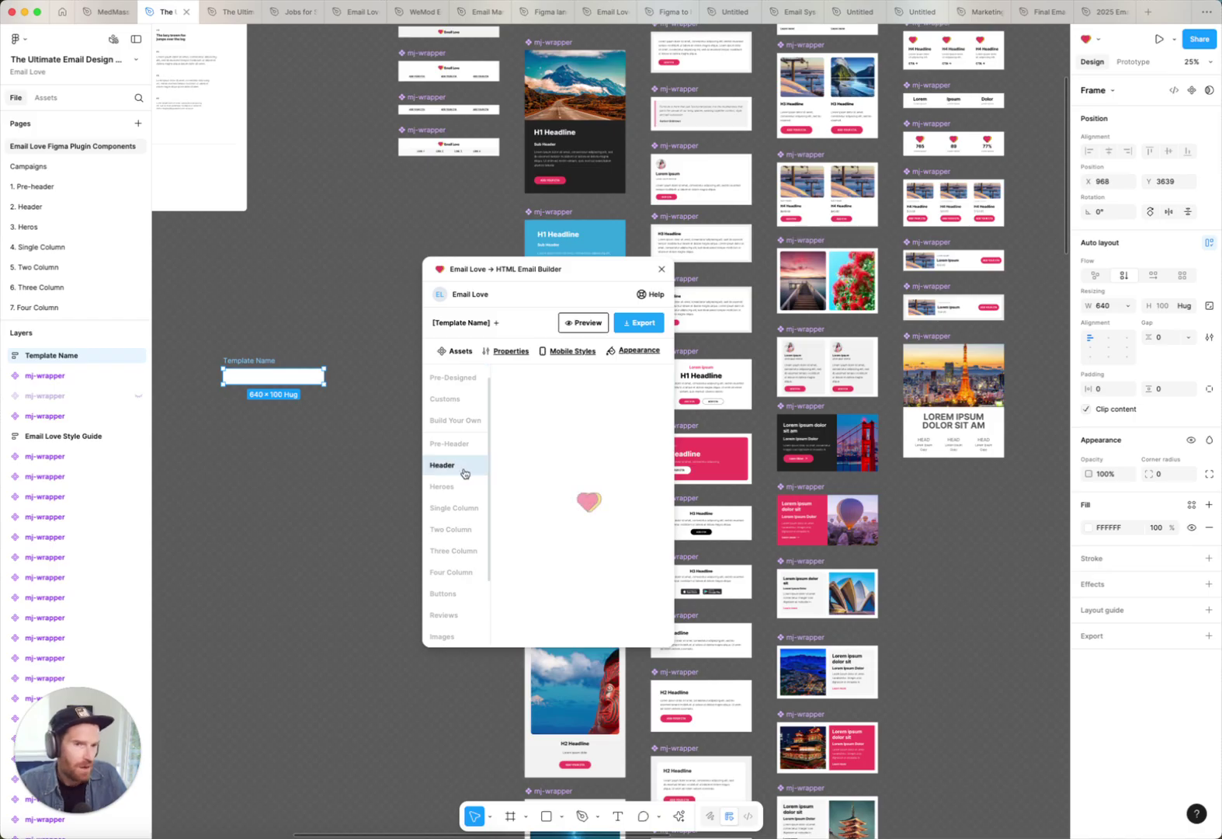
{"action": "scroll", "coordinate": [572, 513], "scroll_direction": "down", "scroll_amount": 1}
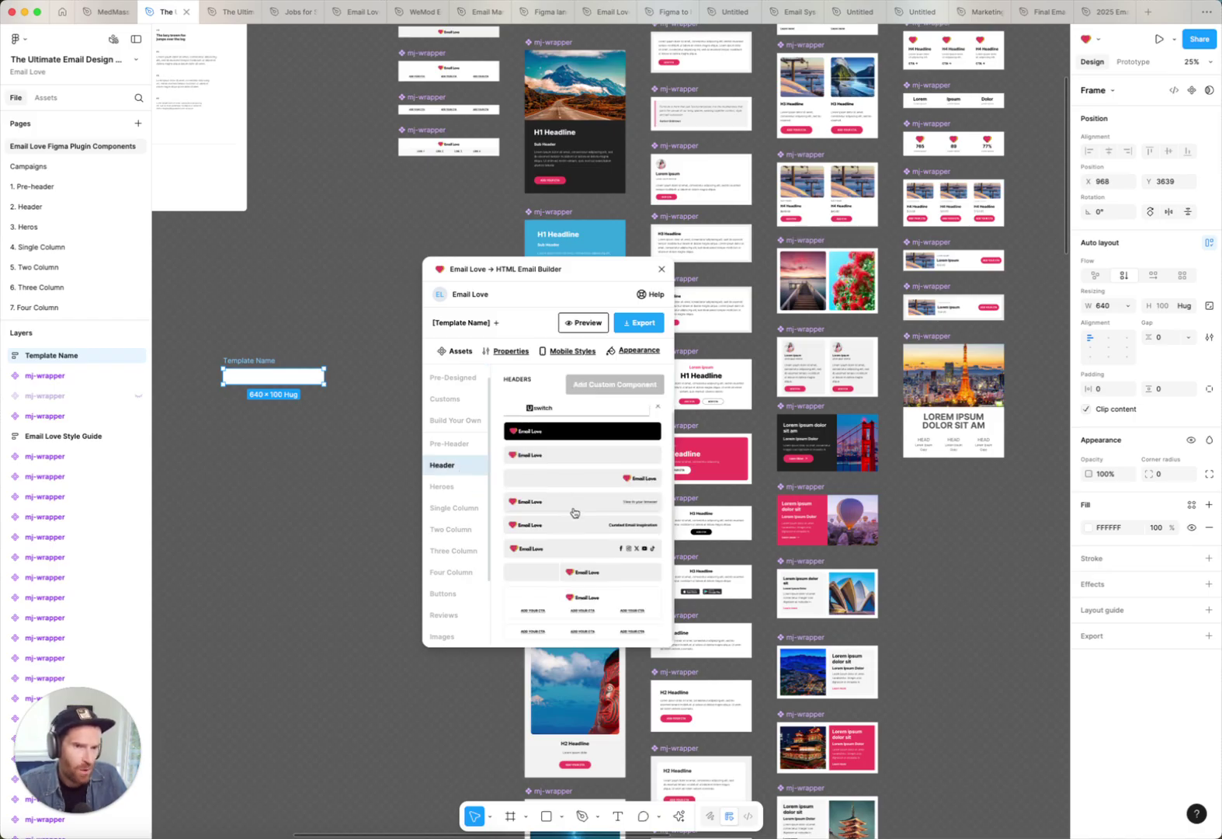
{"action": "left_click", "coordinate": [552, 435]}
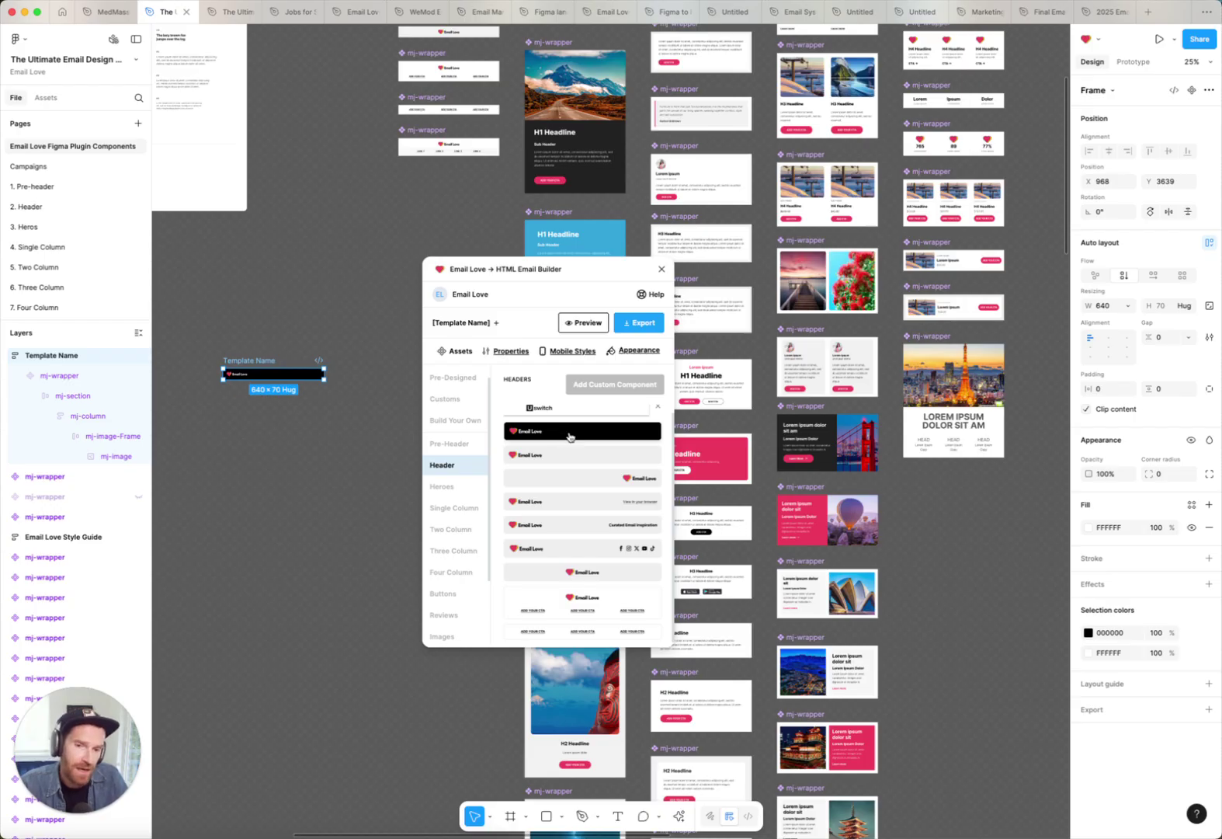
- Add the dark hero with the mountain road image, H1 headline and button below the header in the template
{"action": "left_click", "coordinate": [455, 490]}
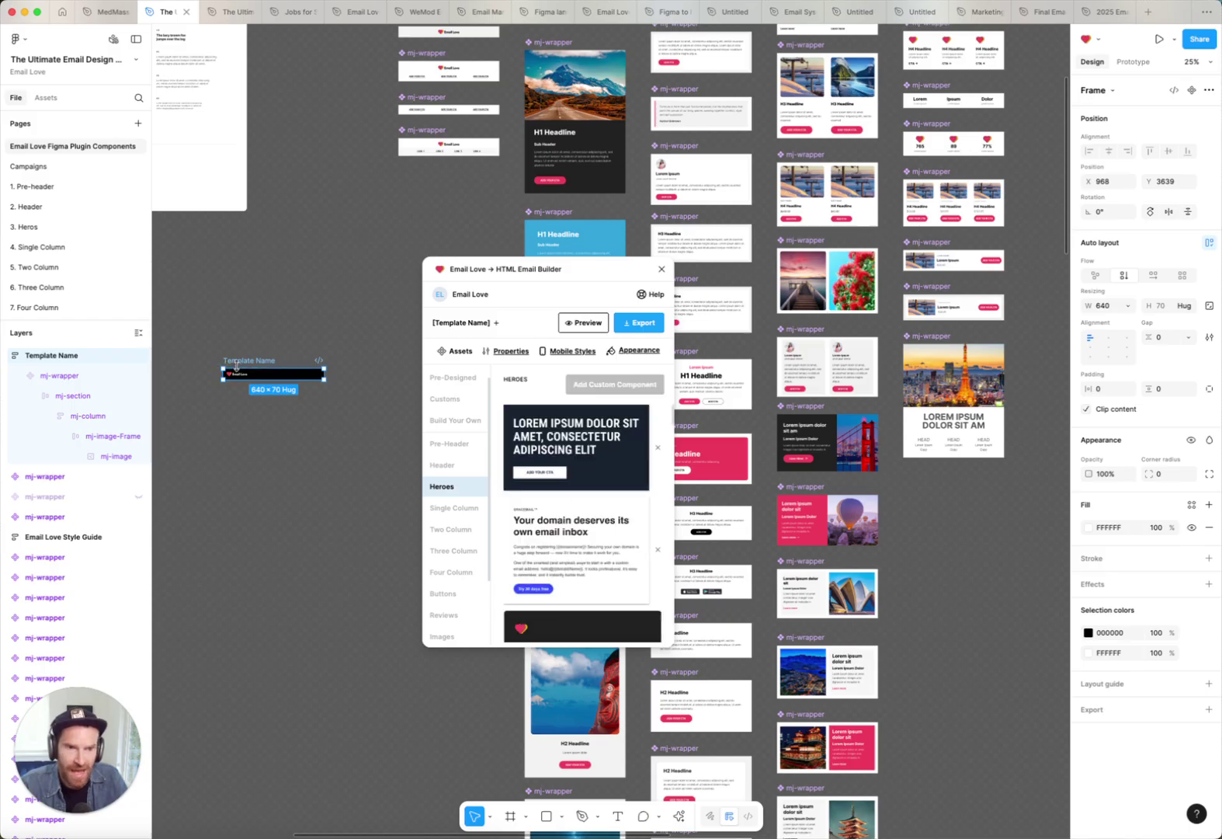
{"action": "scroll", "coordinate": [617, 500], "scroll_direction": "down", "scroll_amount": 5}
{"action": "scroll", "coordinate": [616, 497], "scroll_direction": "down", "scroll_amount": 5}
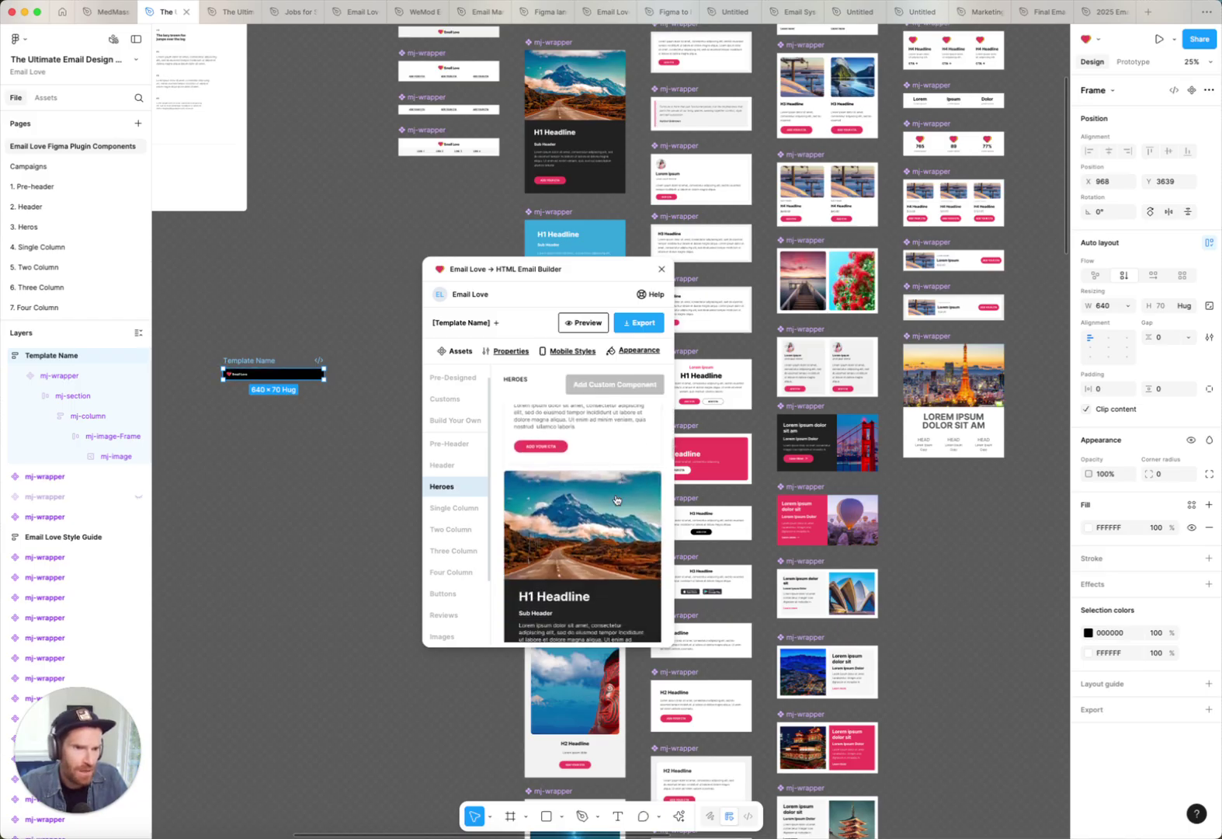
{"action": "scroll", "coordinate": [601, 482], "scroll_direction": "up", "scroll_amount": 2}
{"action": "left_click", "coordinate": [598, 477]}
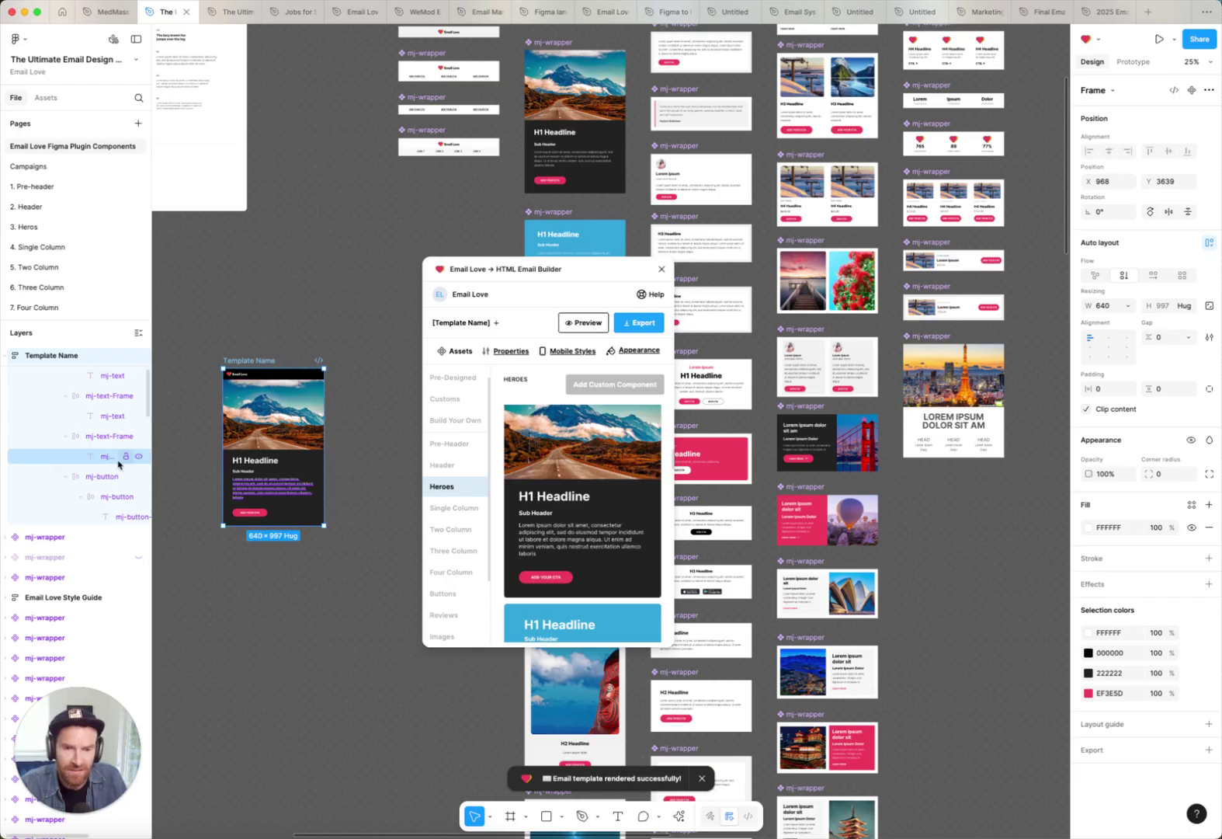
- Inspect the hero's layer structure in the template, selecting its mj-wrapper and the mj-section inside it
{"action": "scroll", "coordinate": [107, 463], "scroll_direction": "up", "scroll_amount": 3}
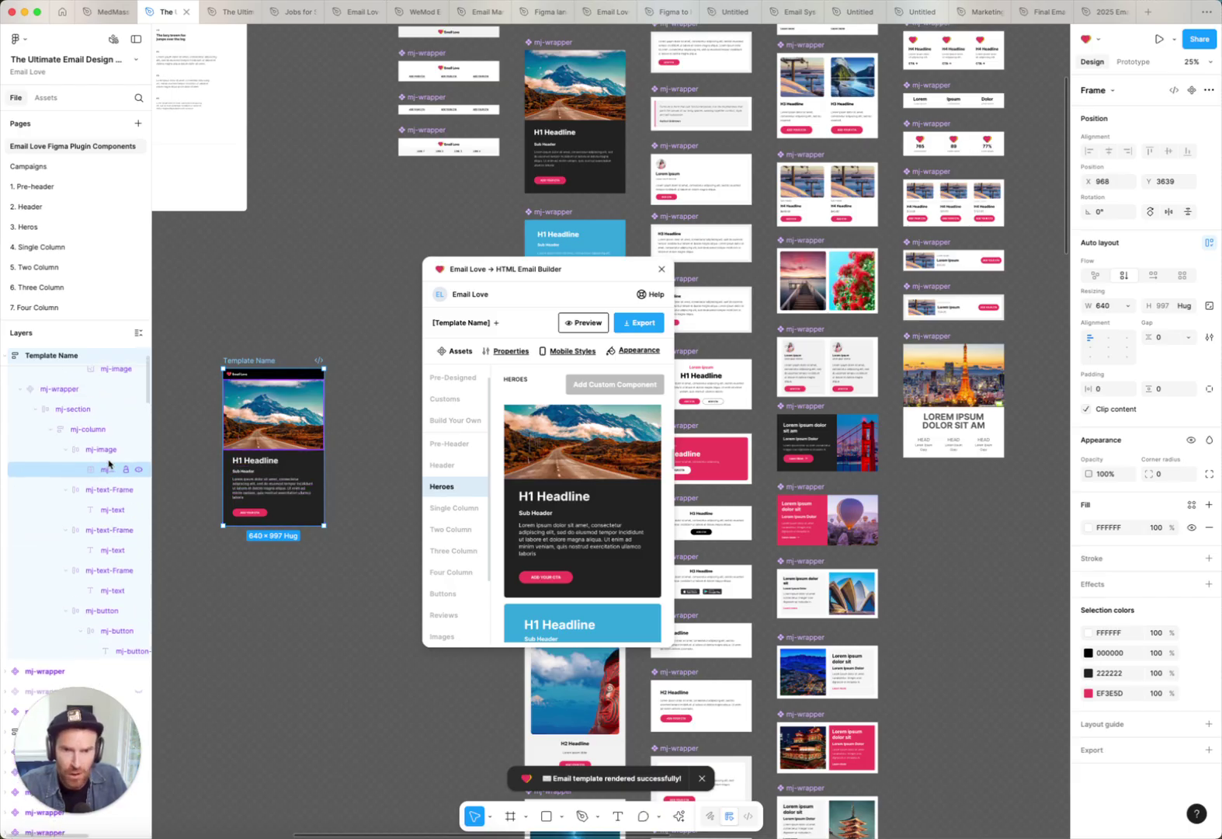
{"action": "scroll", "coordinate": [108, 458], "scroll_direction": "up", "scroll_amount": 2}
{"action": "left_click", "coordinate": [59, 388]}
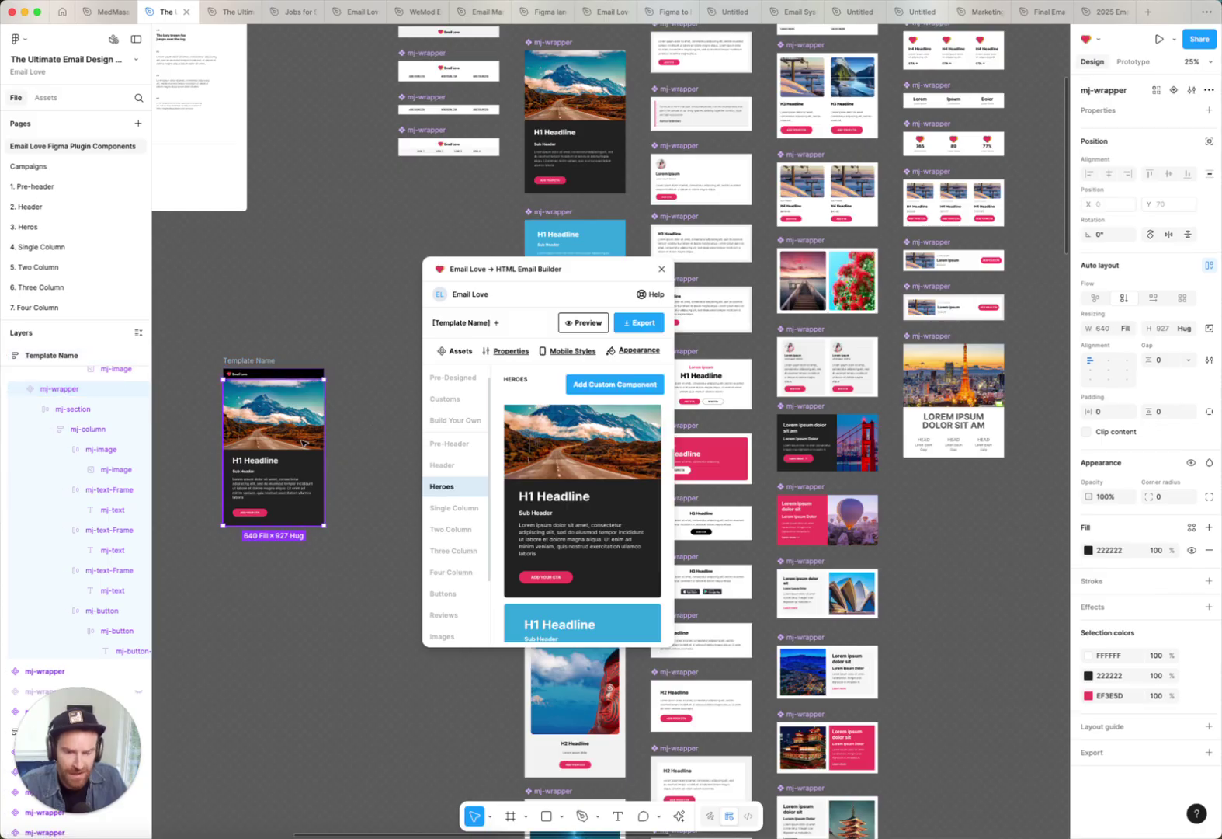
{"action": "scroll", "coordinate": [316, 471], "scroll_direction": "up", "scroll_amount": 3}
{"action": "scroll", "coordinate": [510, 314], "scroll_direction": "left", "scroll_amount": 5}
{"action": "left_click_drag", "start_coordinate": [542, 271], "coordinate": [636, 299]}
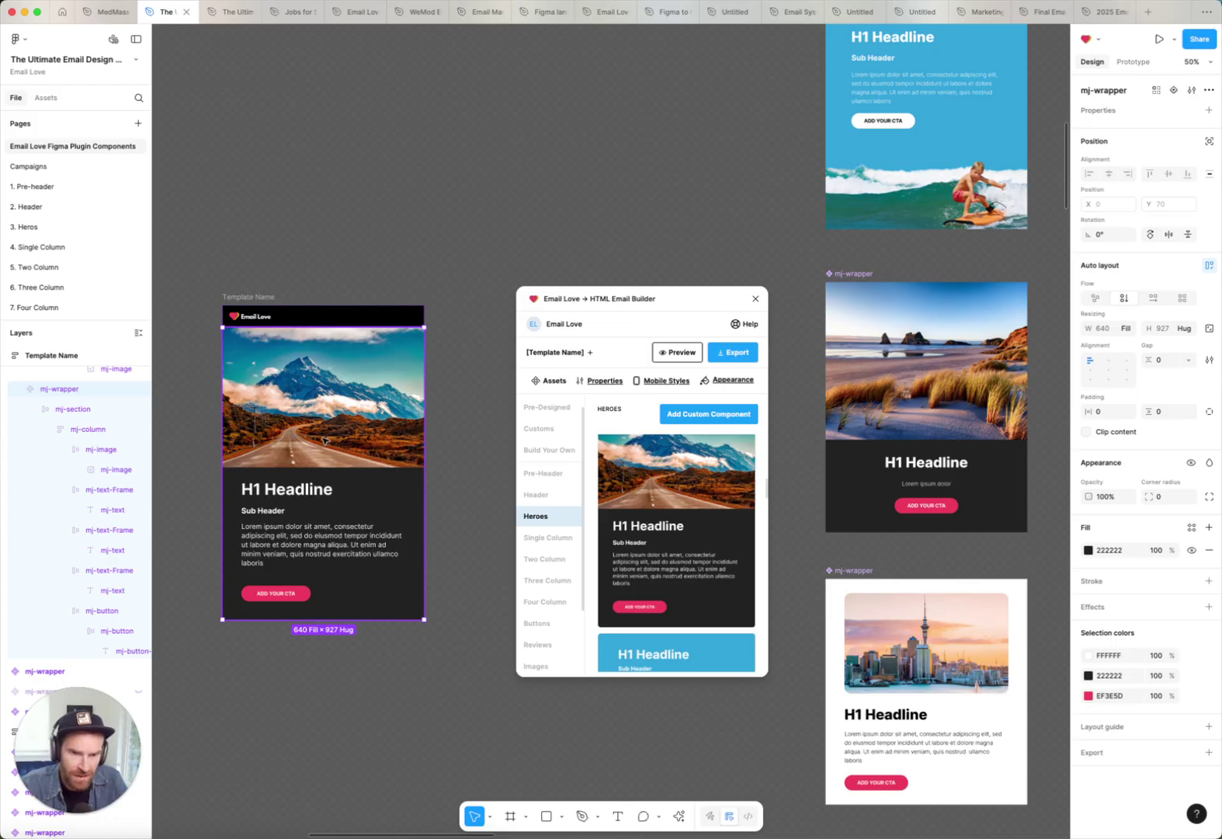
{"action": "left_click", "coordinate": [65, 413]}
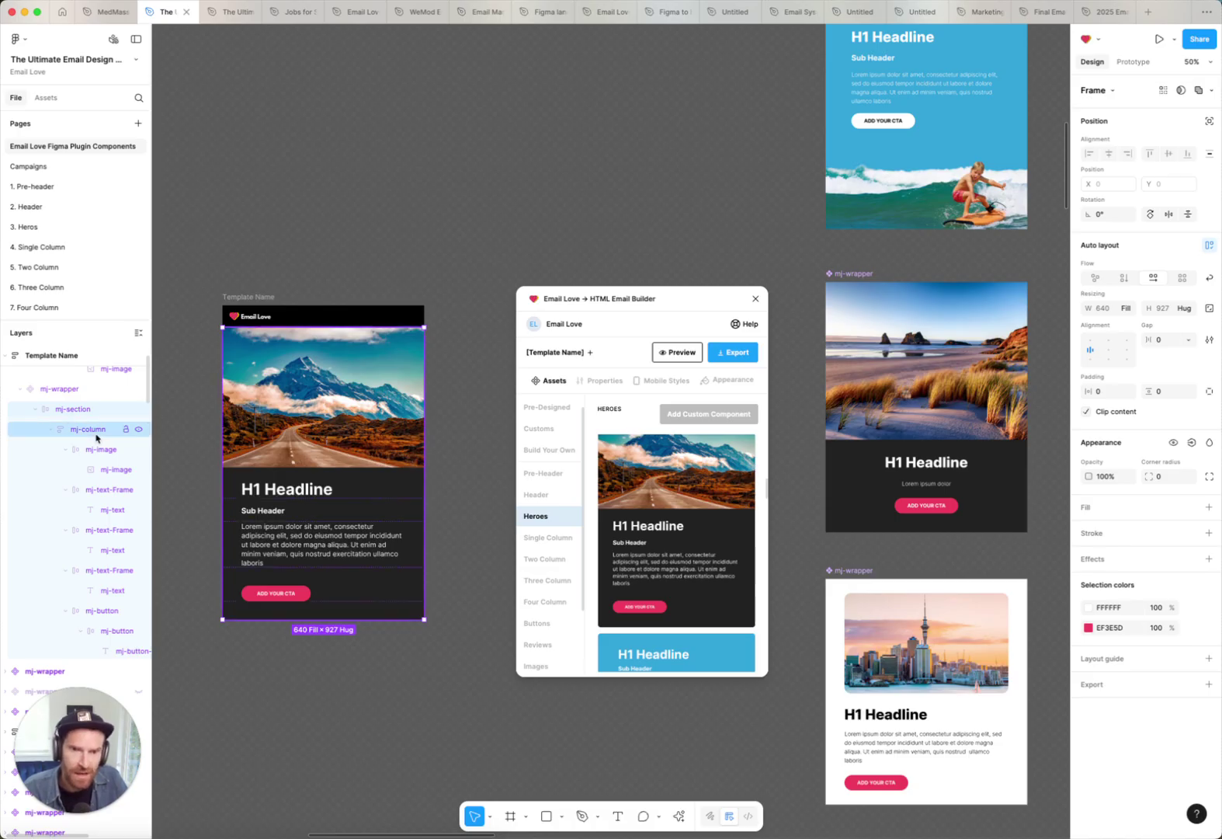
- Inspect the hero's mj-column and the image, headline text frame and button layers nested inside it
{"action": "left_click", "coordinate": [94, 431]}
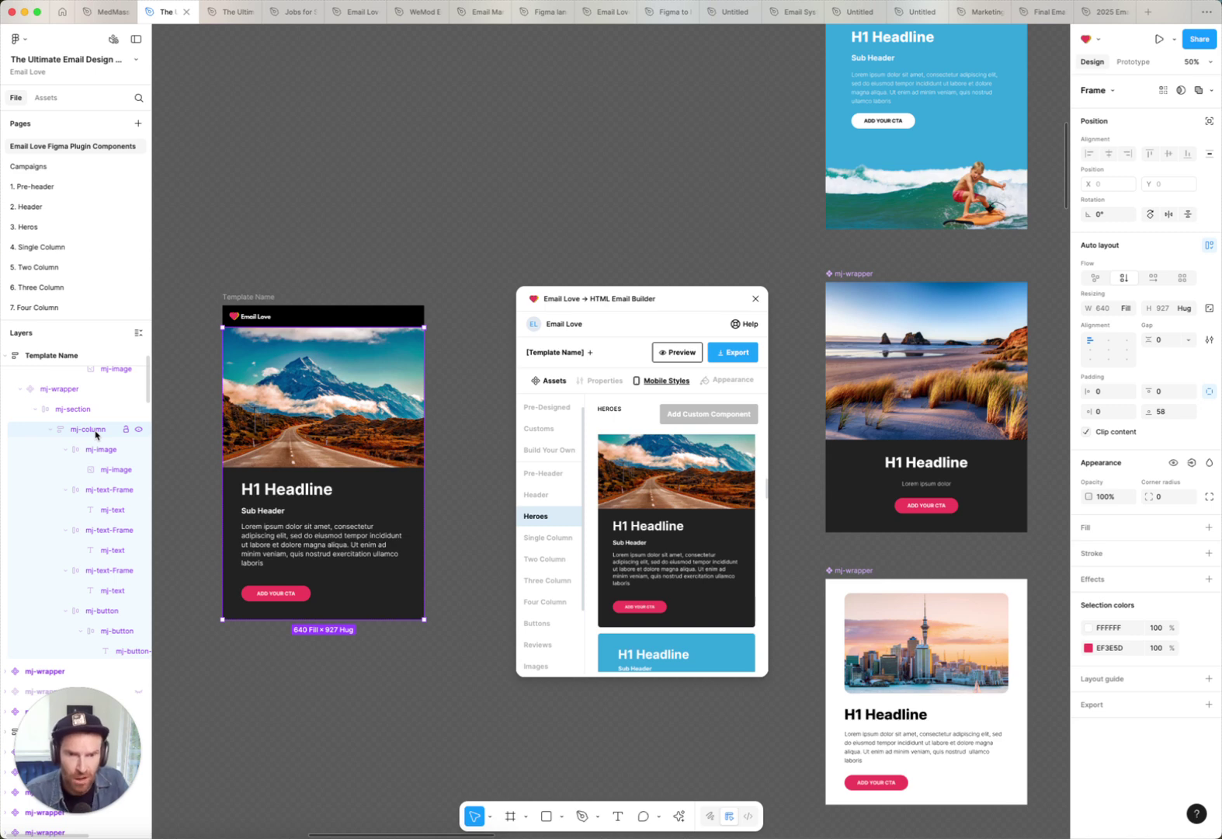
{"action": "left_click", "coordinate": [95, 449]}
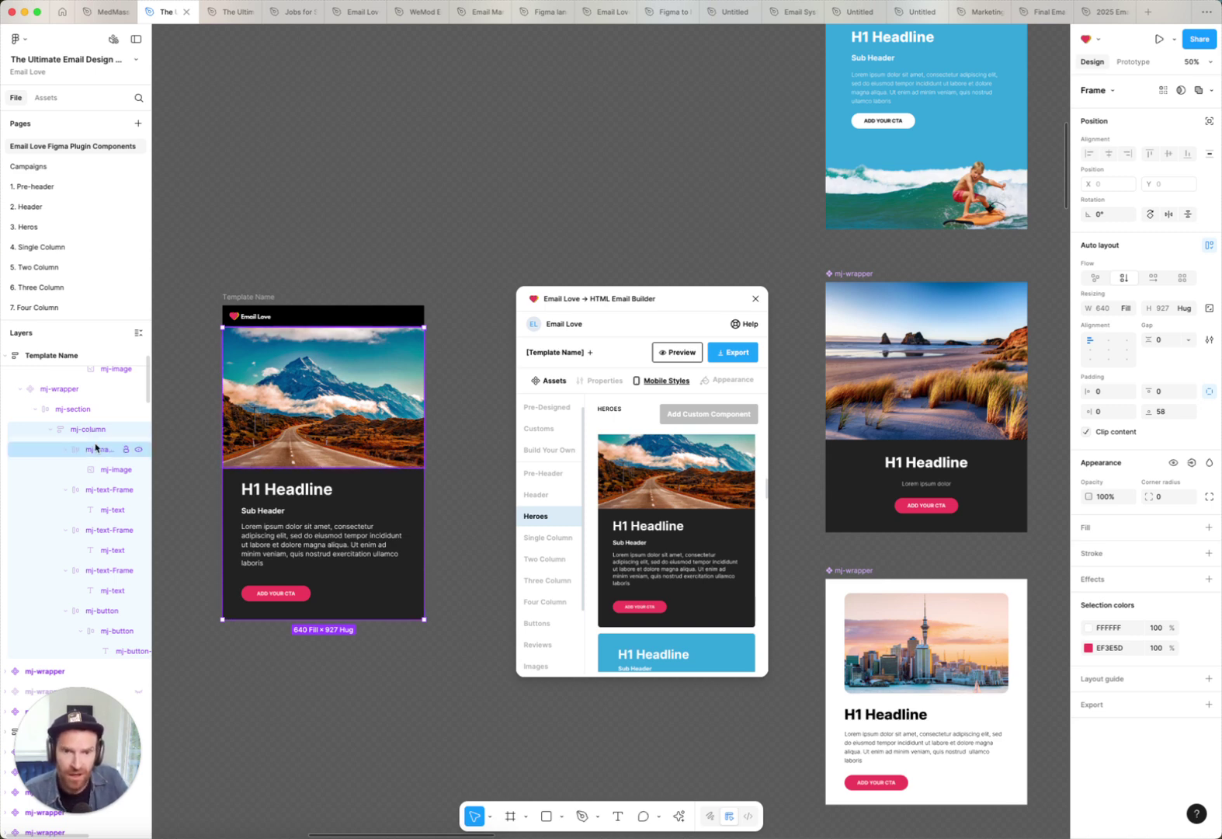
{"action": "left_click", "coordinate": [92, 489]}
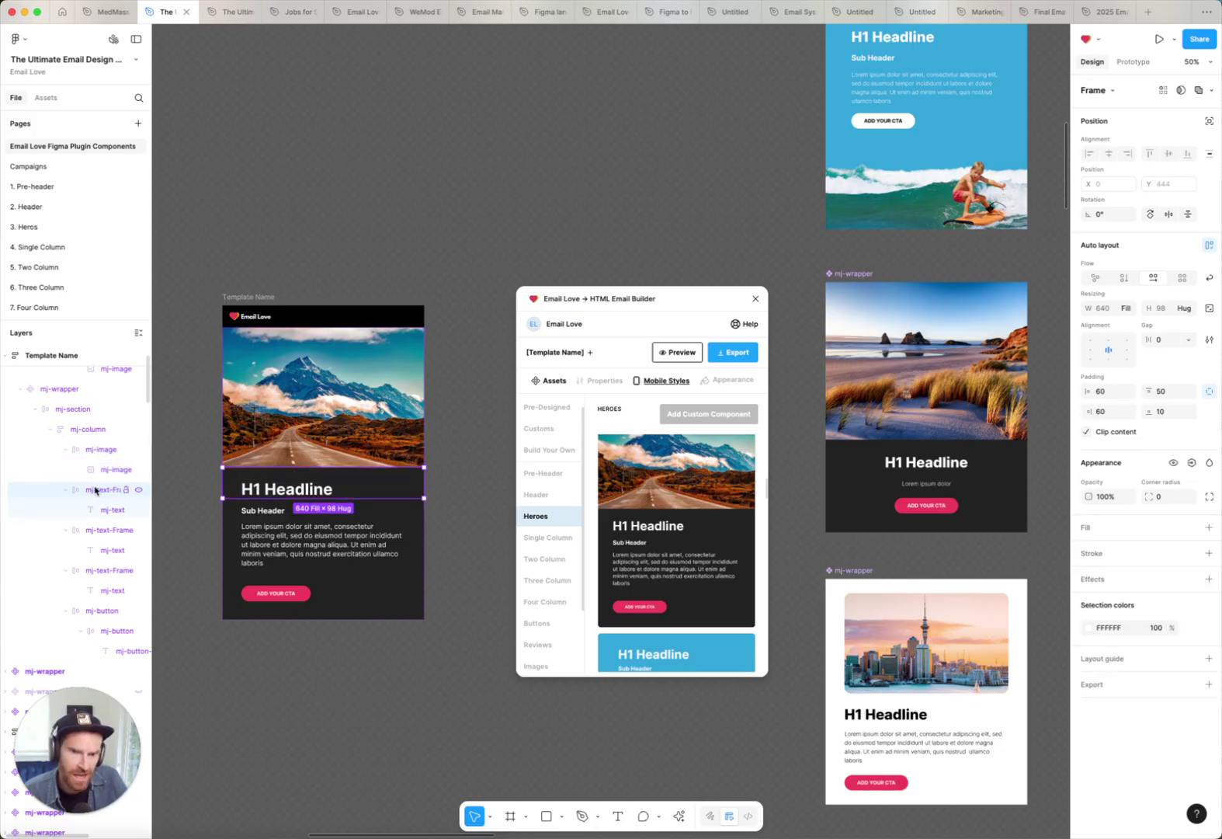
{"action": "left_click", "coordinate": [92, 612]}
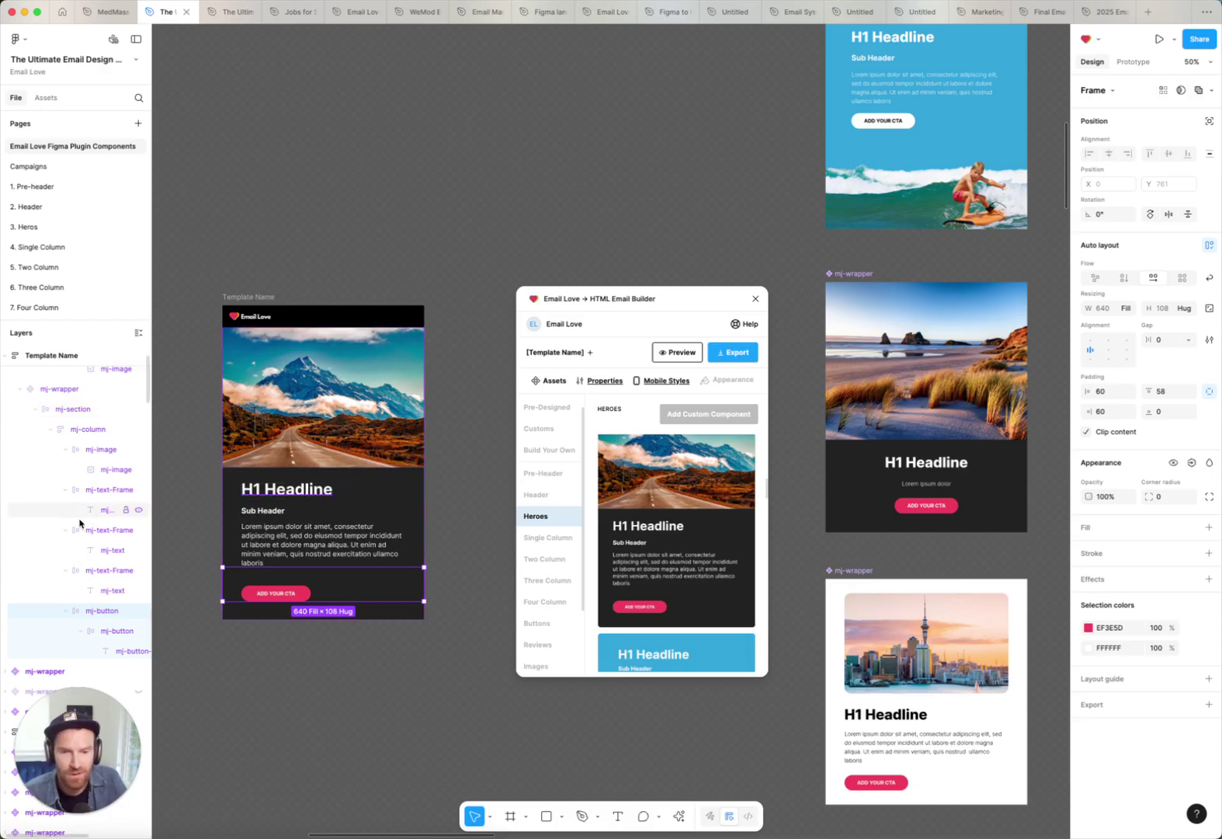
- Add the two-column product component with chairlift images, H5 headlines, prices and CTA buttons below the hero in the Template Name frame
{"action": "left_click", "coordinate": [247, 296]}
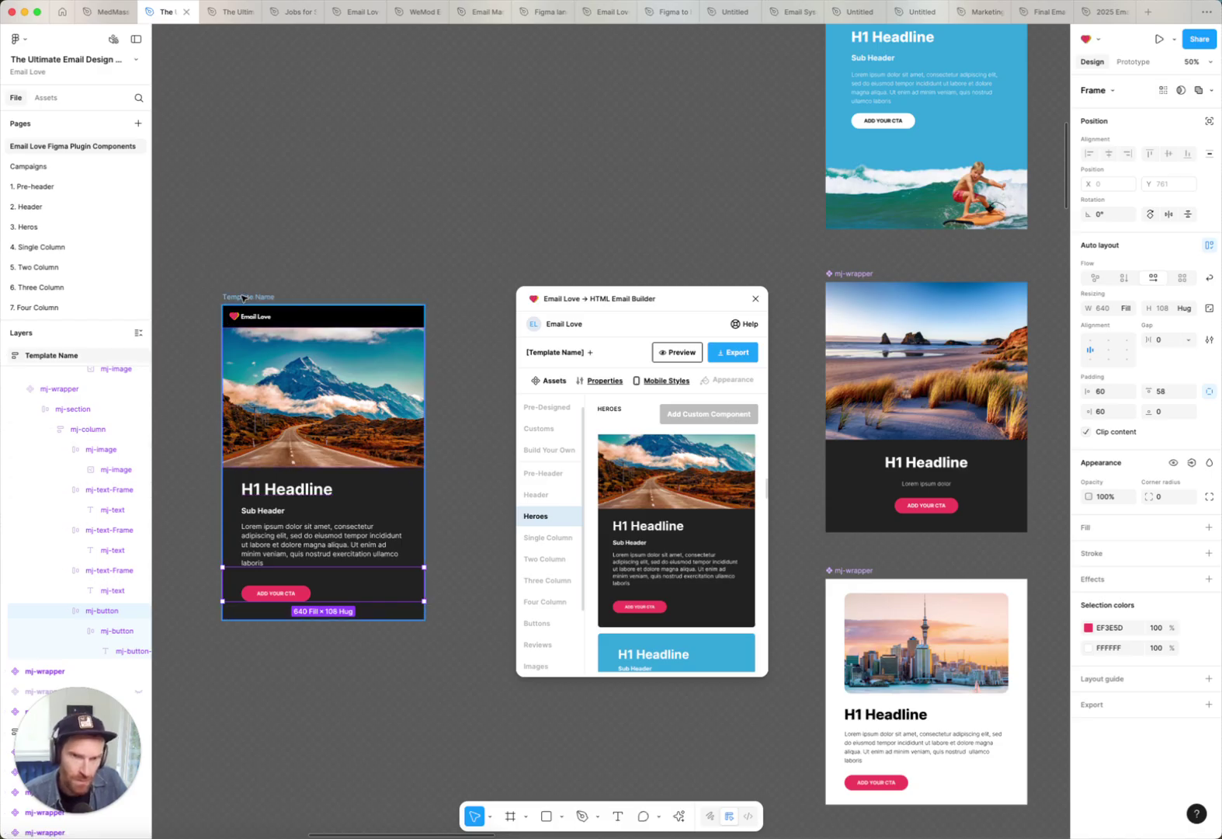
{"action": "left_click", "coordinate": [544, 561]}
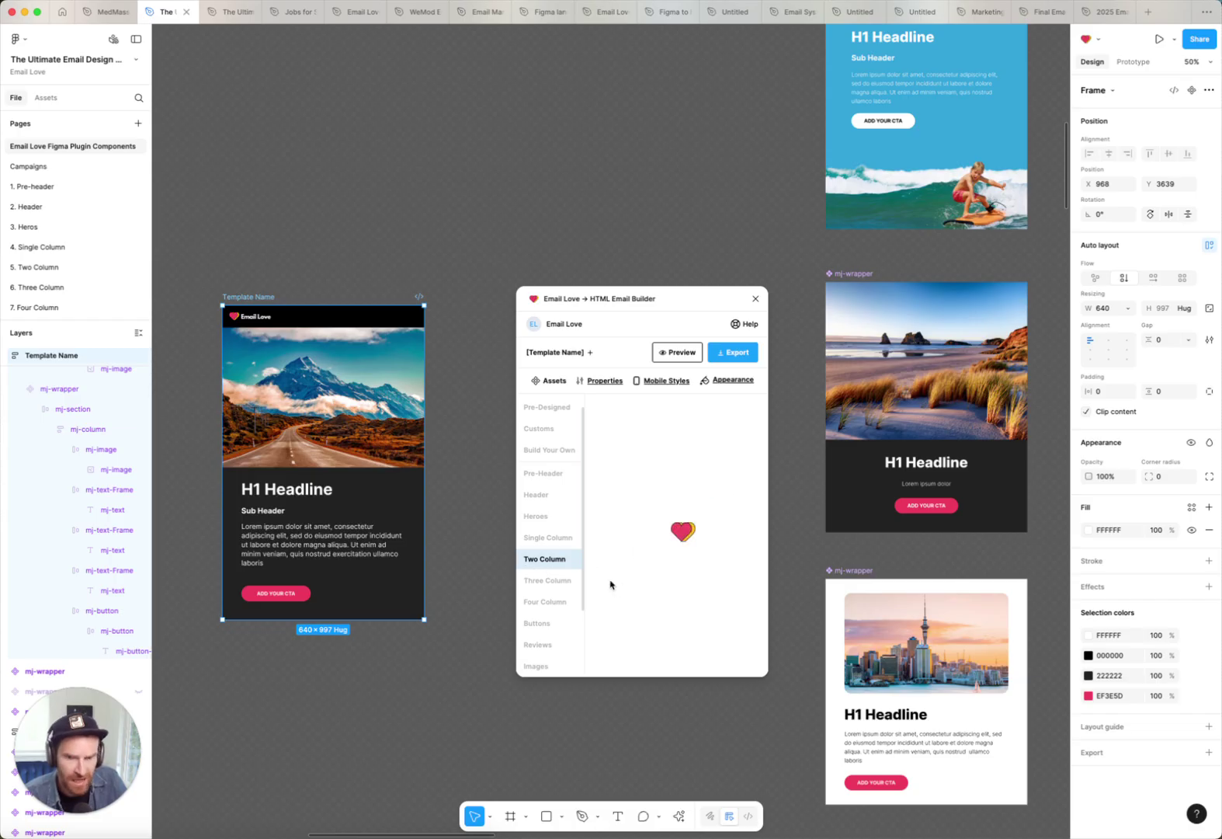
{"action": "scroll", "coordinate": [633, 528], "scroll_direction": "down", "scroll_amount": 5}
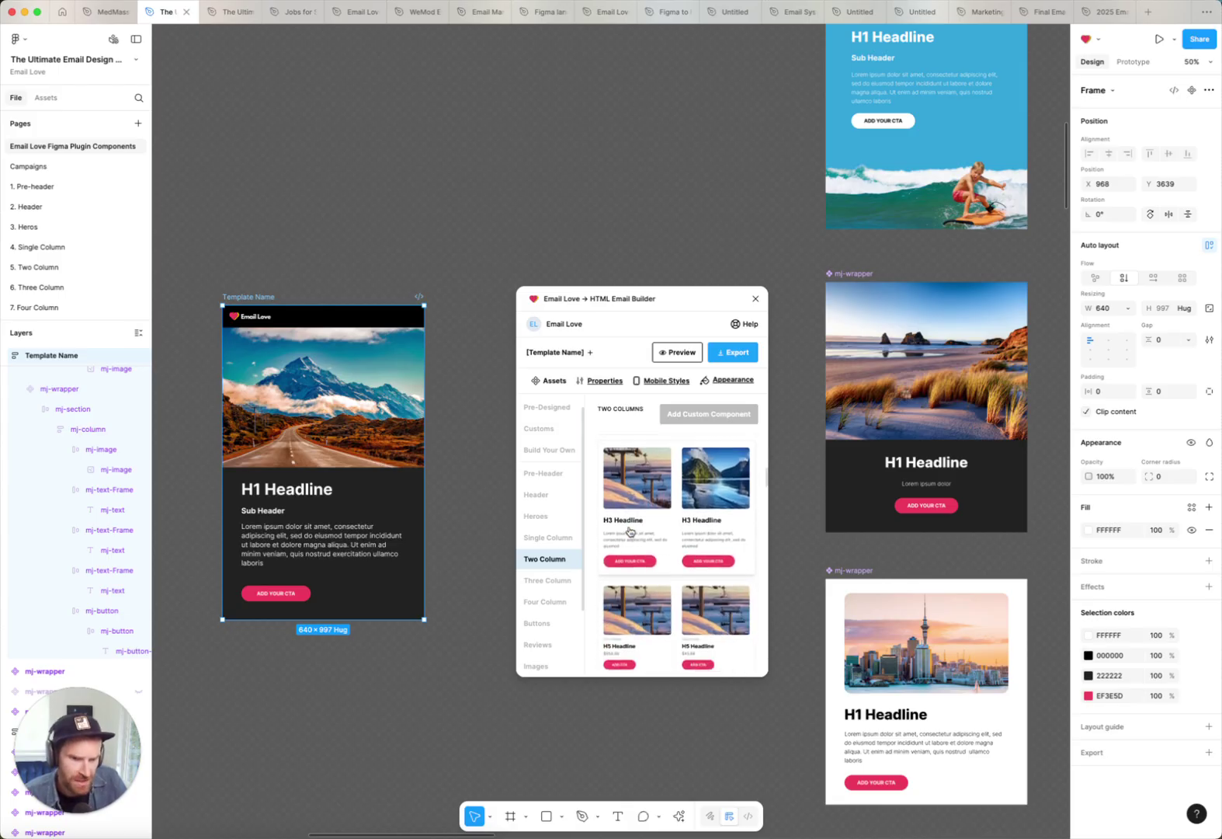
{"action": "scroll", "coordinate": [630, 531], "scroll_direction": "down", "scroll_amount": 2}
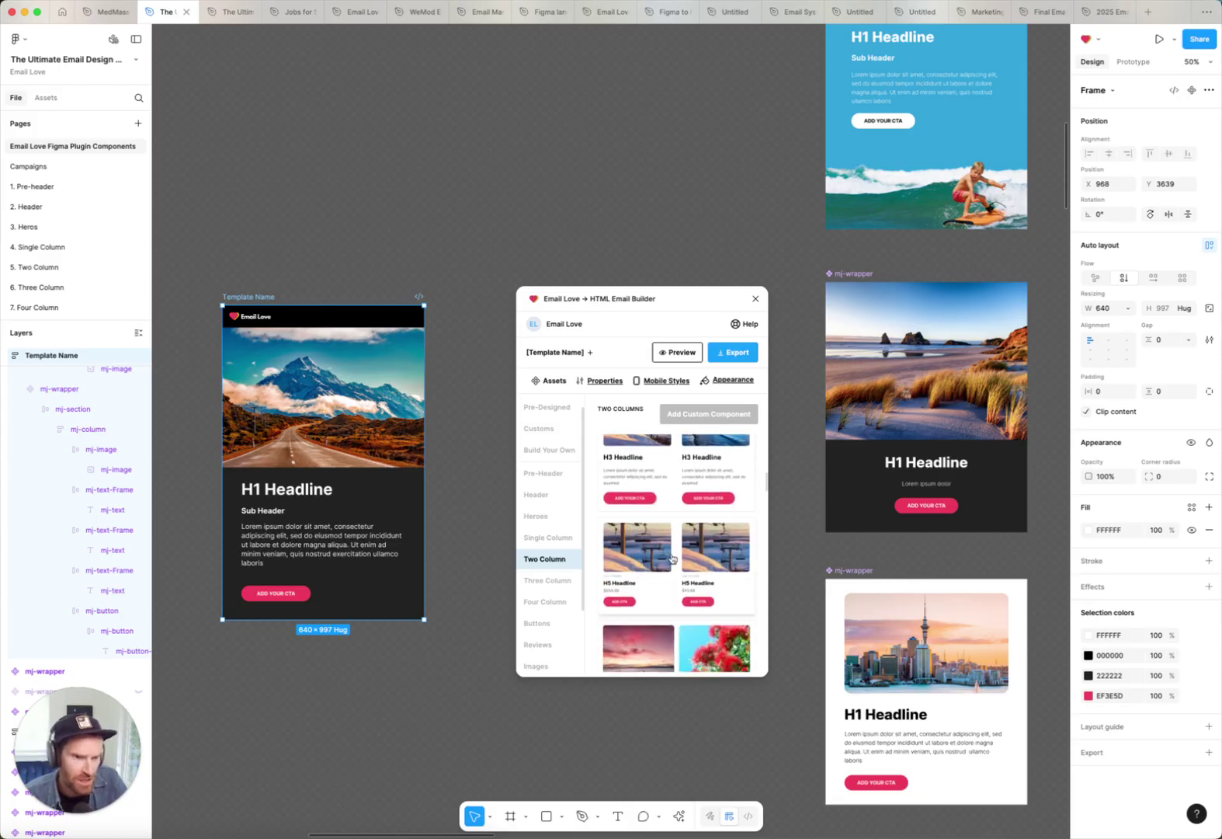
{"action": "left_click", "coordinate": [653, 555]}
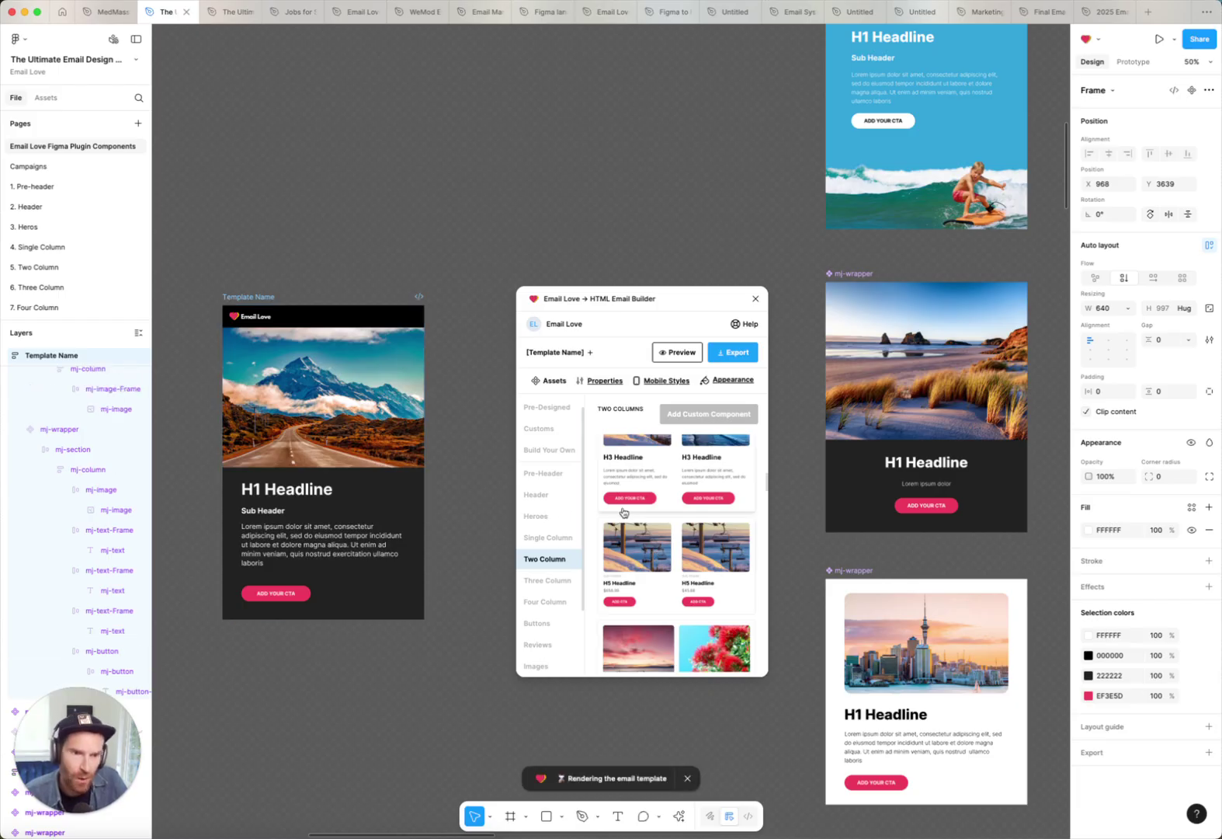
{"action": "scroll", "coordinate": [347, 519], "scroll_direction": "down", "scroll_amount": 1}
{"action": "scroll", "coordinate": [347, 518], "scroll_direction": "down", "scroll_amount": 3}
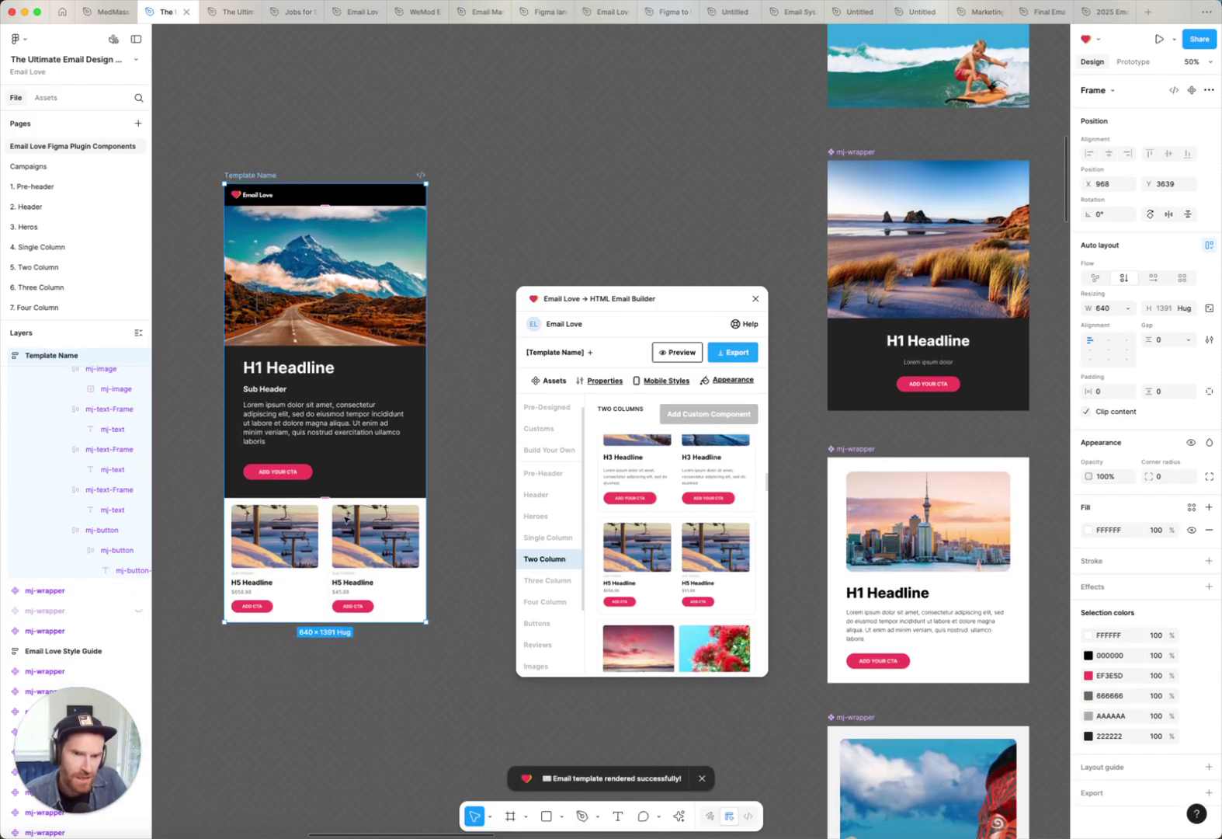
- Add the light grey Email Love footer with social icons to the template and check its Unsubscribe link
{"action": "scroll", "coordinate": [559, 542], "scroll_direction": "down", "scroll_amount": 3}
{"action": "left_click", "coordinate": [541, 646]}
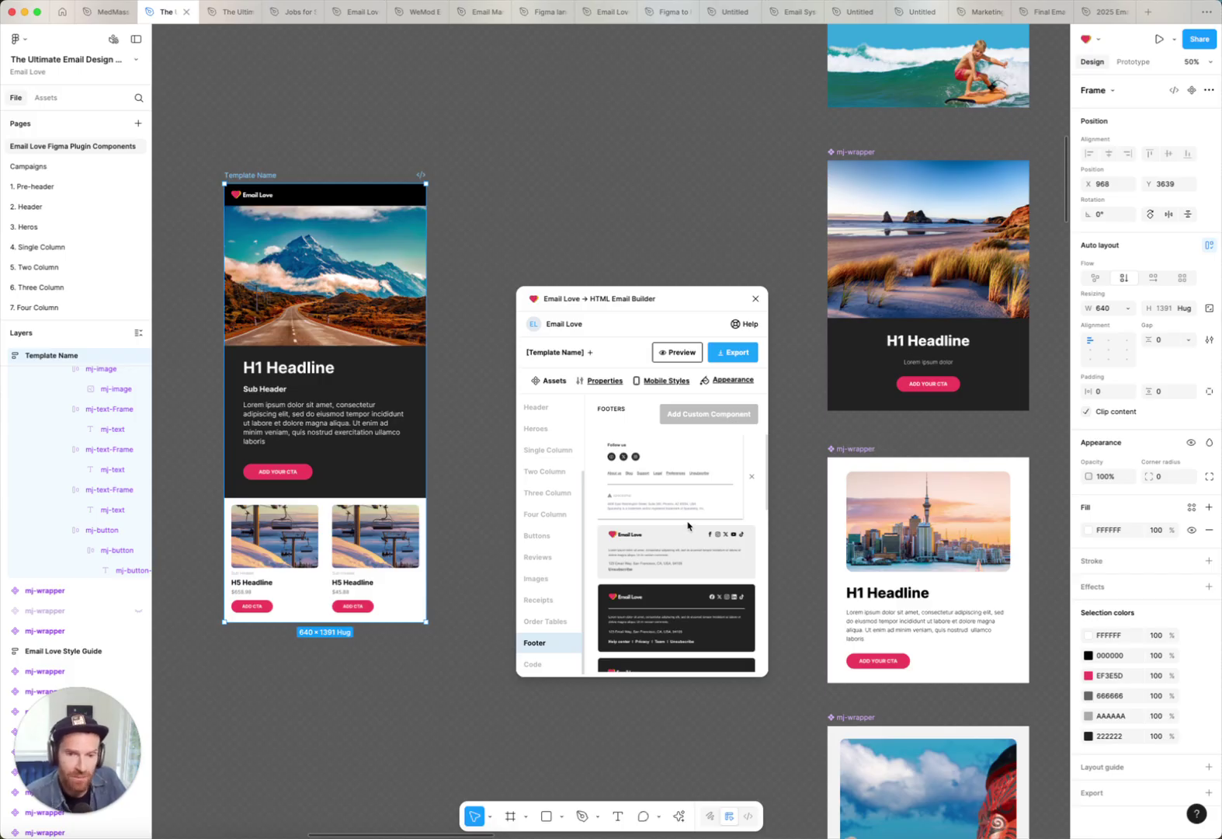
{"action": "scroll", "coordinate": [666, 578], "scroll_direction": "down", "scroll_amount": 1}
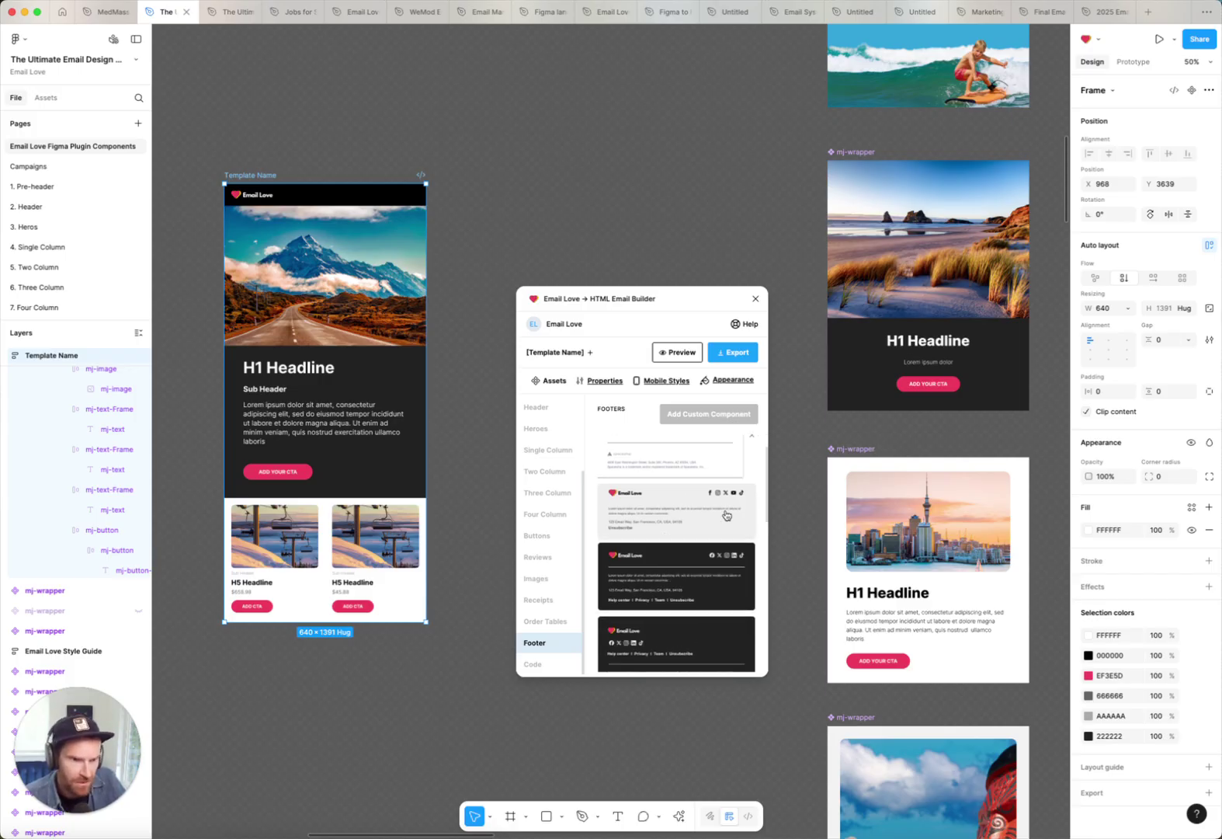
{"action": "left_click", "coordinate": [677, 510]}
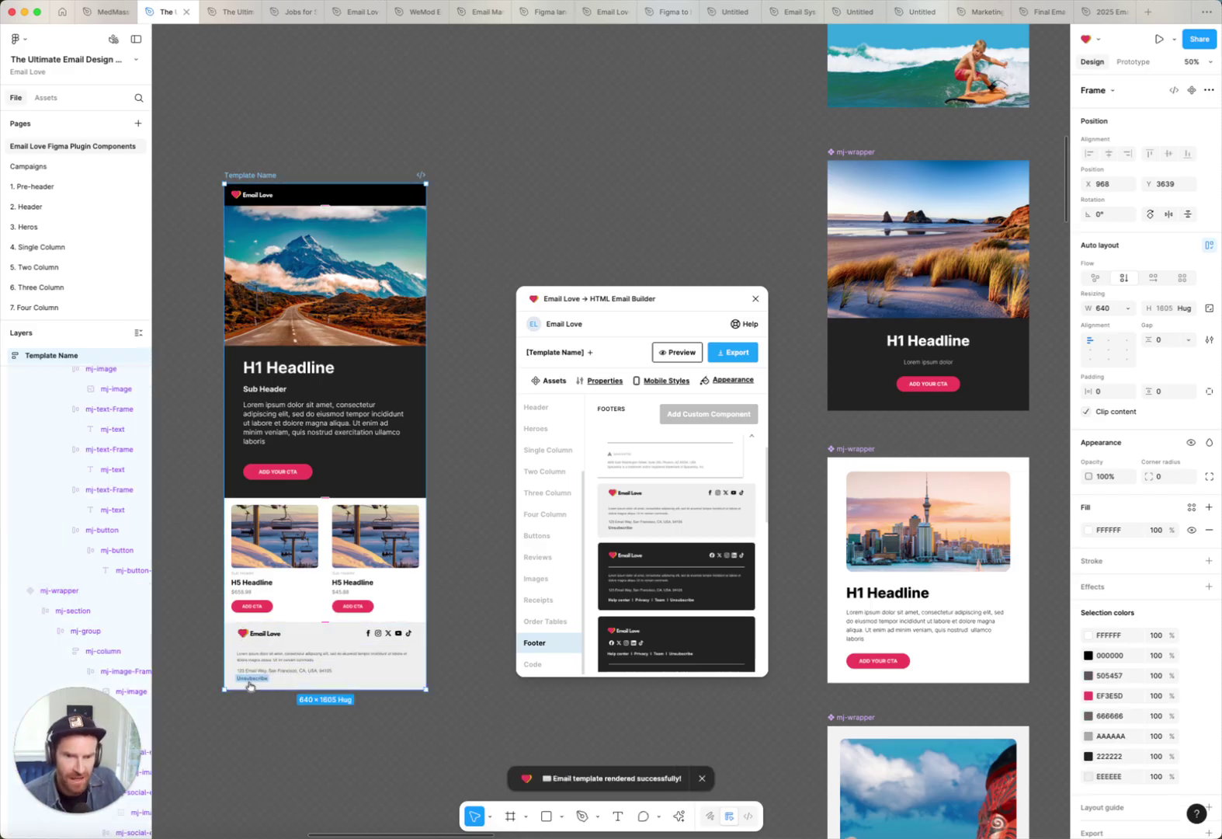
{"action": "mouse_move", "coordinate": [251, 684]}
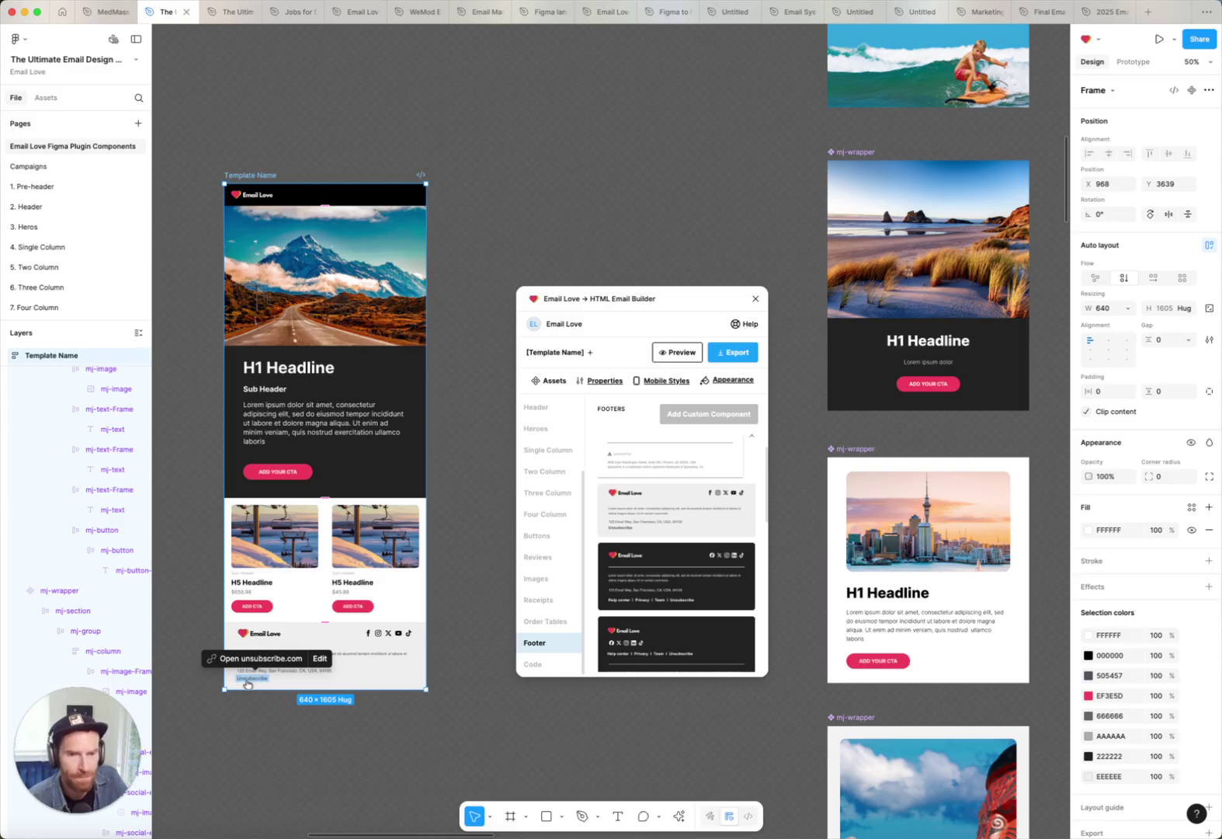
{"action": "left_click", "coordinate": [266, 696]}
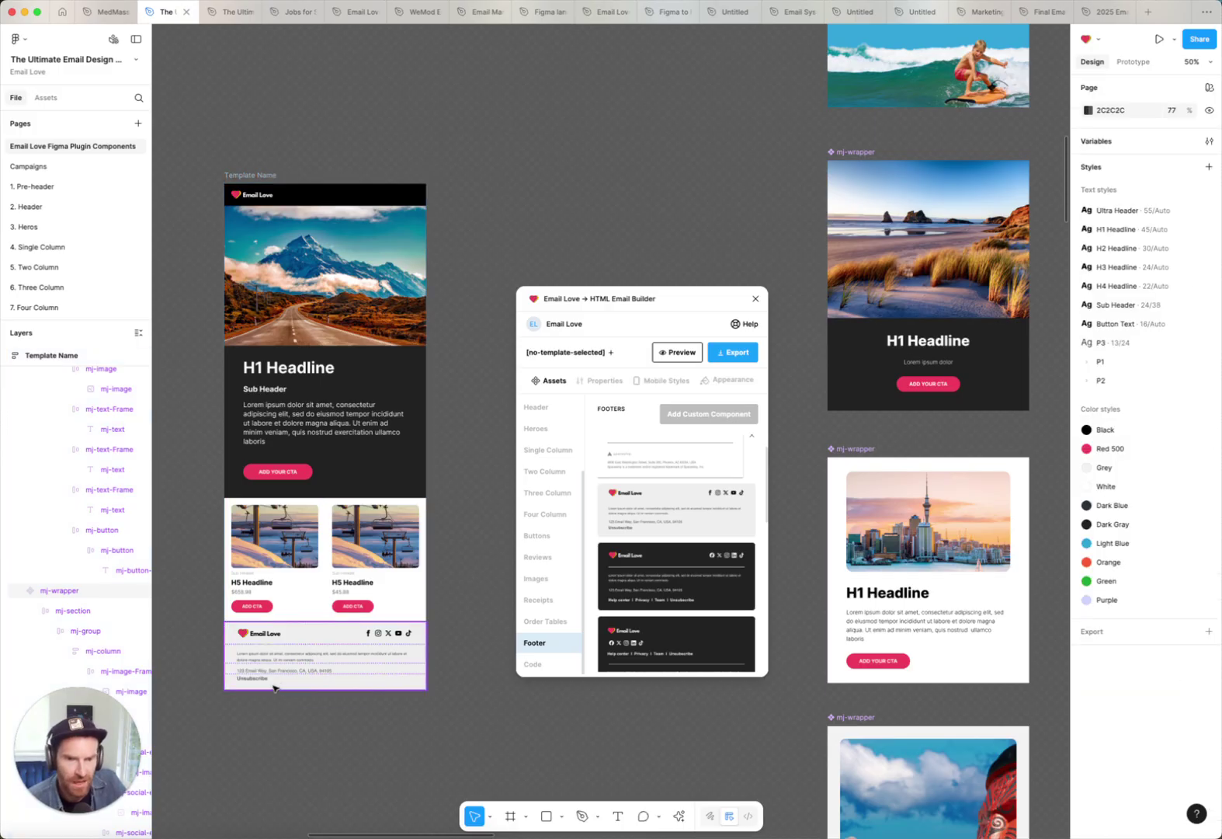
- Set the canvas zoom to 100% and move the plugin window onto empty canvas clear of the template
{"action": "left_click_drag", "start_coordinate": [625, 298], "coordinate": [632, 207]}
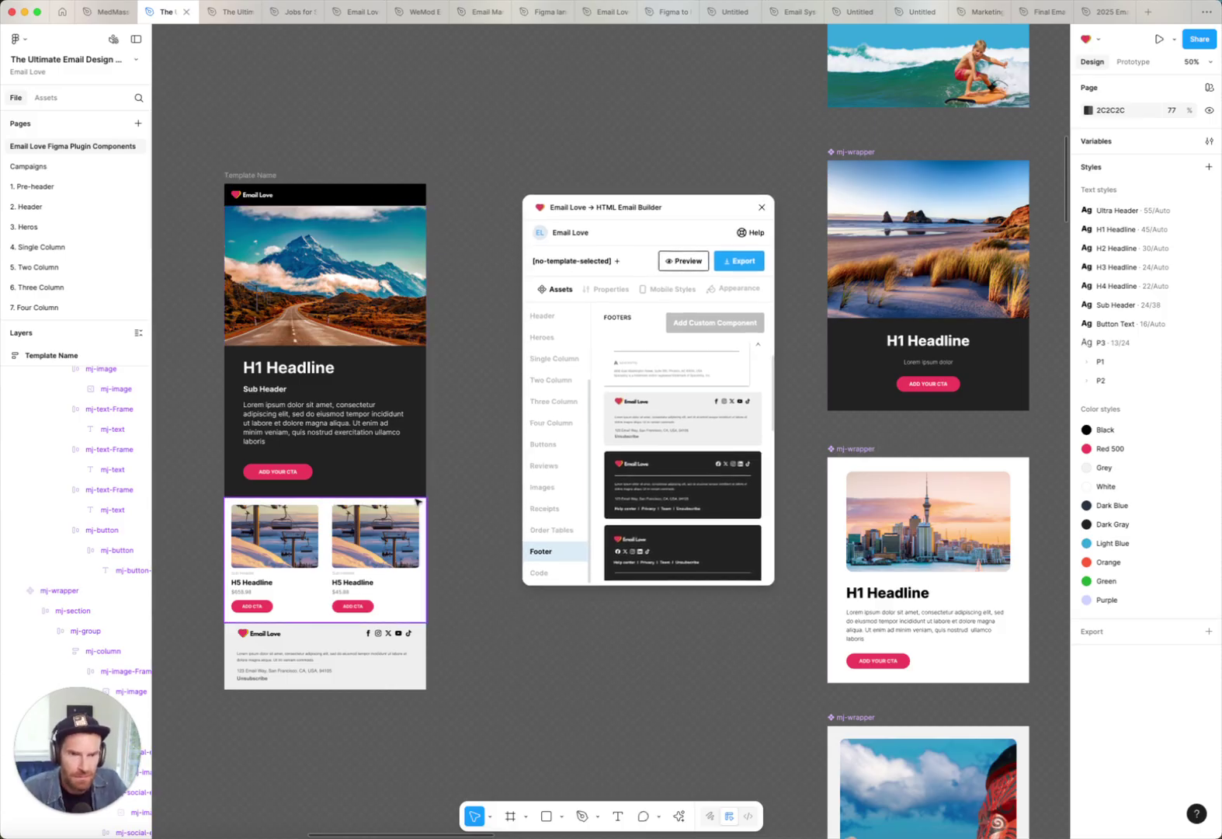
{"action": "key", "text": "shift+0"}
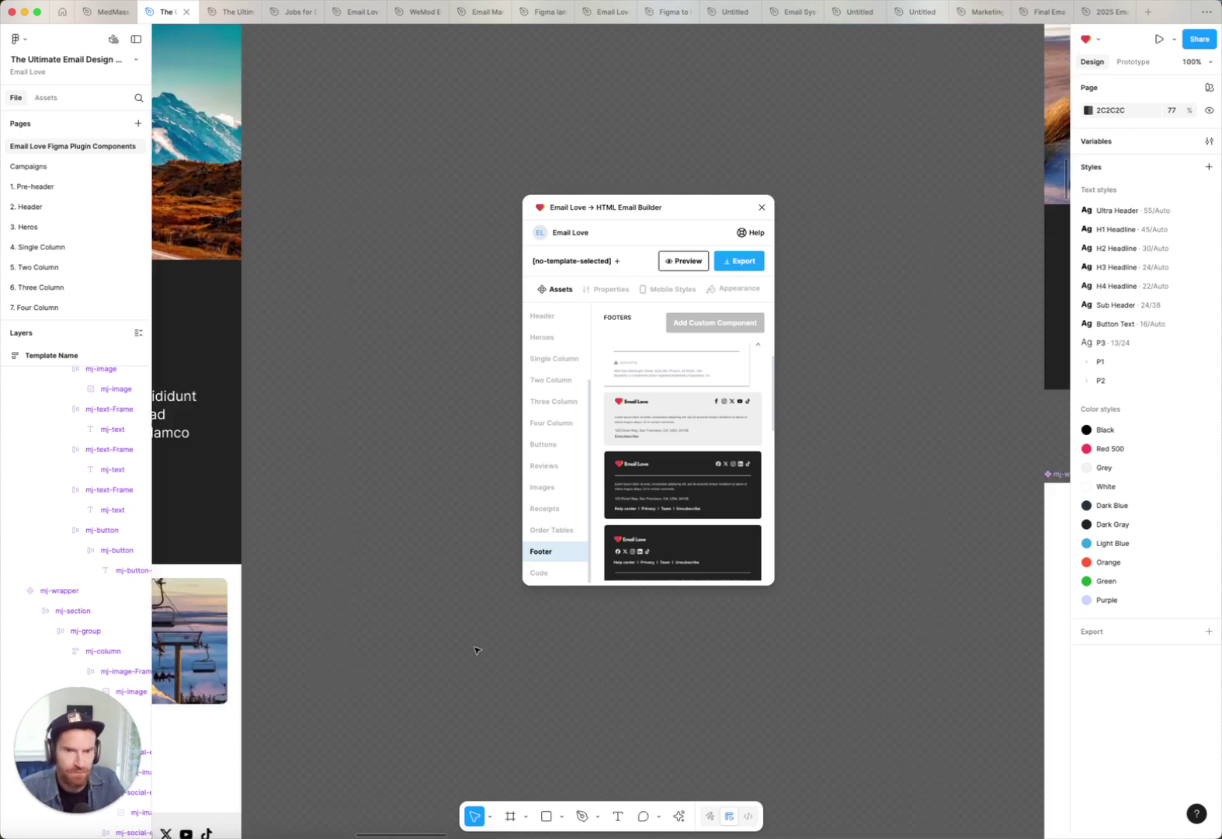
{"action": "scroll", "coordinate": [365, 362], "scroll_direction": "up", "scroll_amount": 3}
{"action": "scroll", "coordinate": [367, 368], "scroll_direction": "left", "scroll_amount": 5}
{"action": "scroll", "coordinate": [365, 368], "scroll_direction": "left", "scroll_amount": 2}
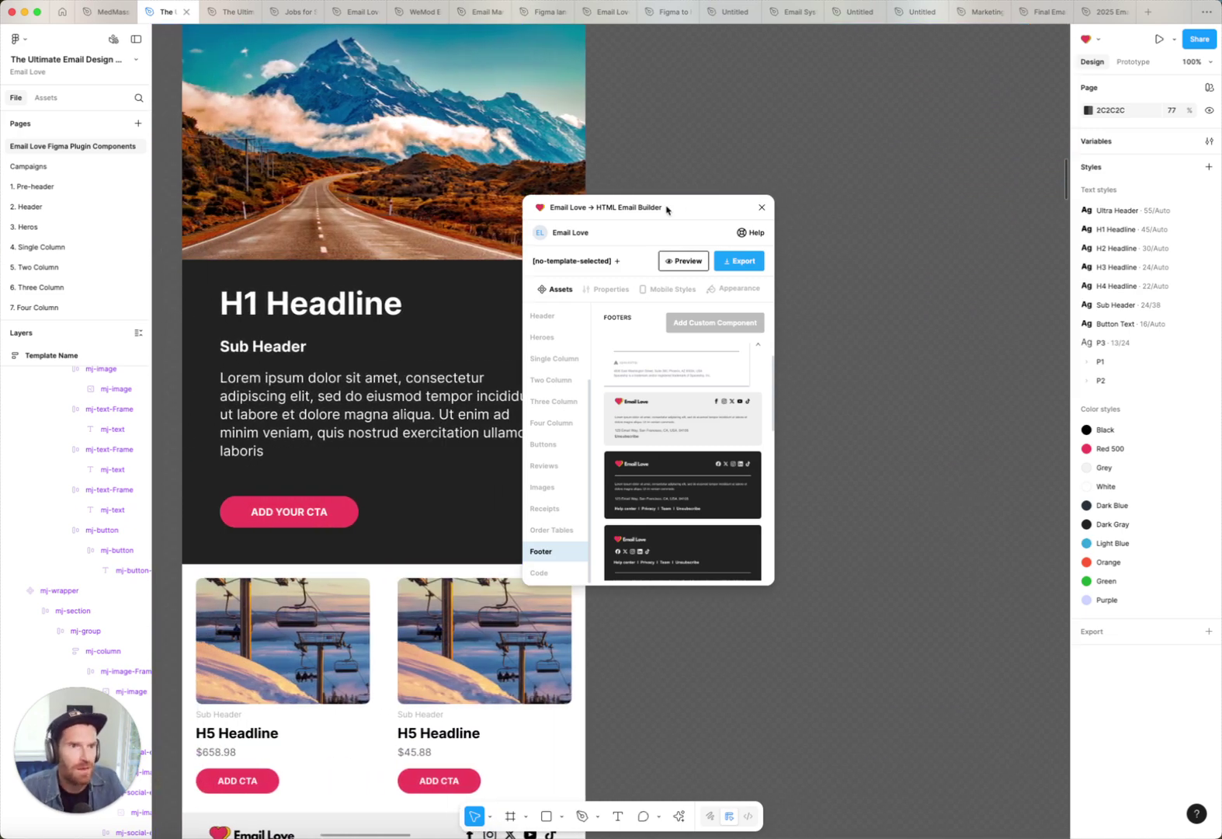
{"action": "left_click_drag", "start_coordinate": [667, 208], "coordinate": [825, 109]}
{"action": "scroll", "coordinate": [327, 425], "scroll_direction": "up", "scroll_amount": 3}
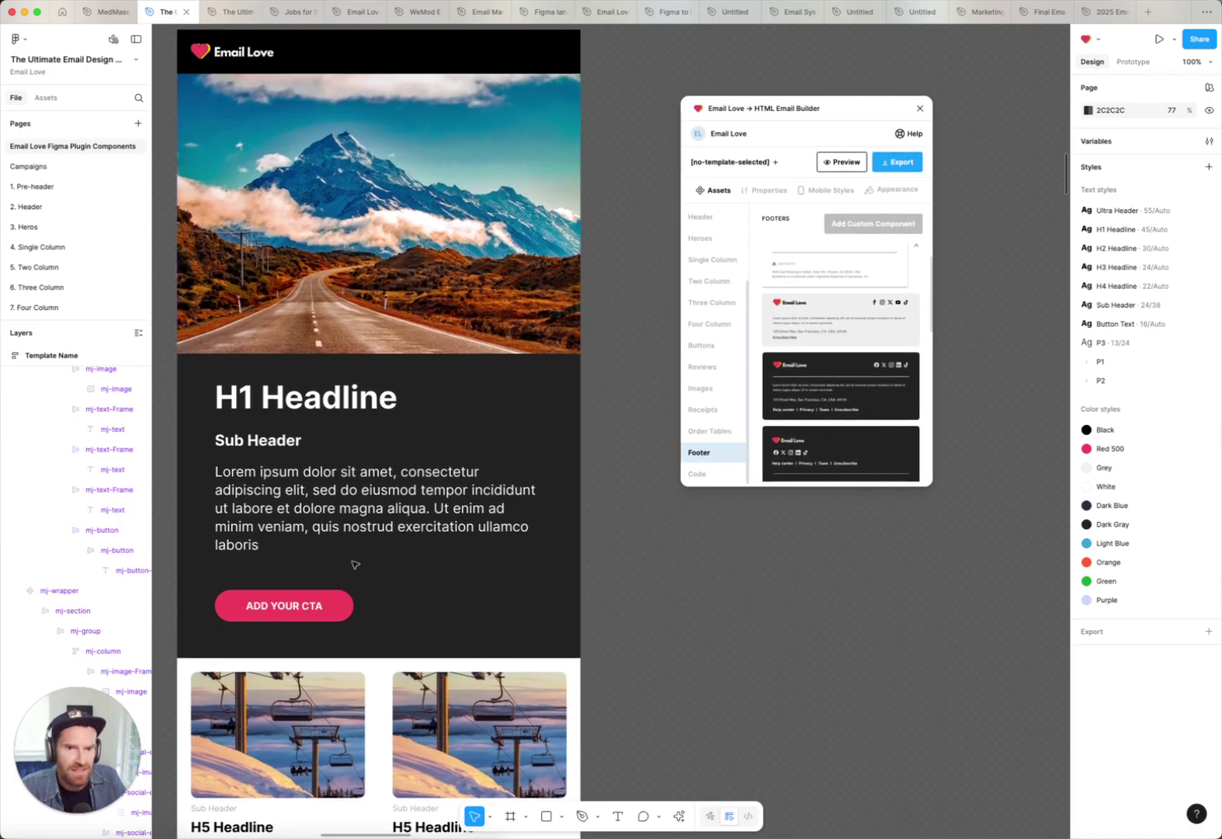
- Replace the hero's H1 headline text with "Hello"
{"action": "left_click", "coordinate": [314, 402]}
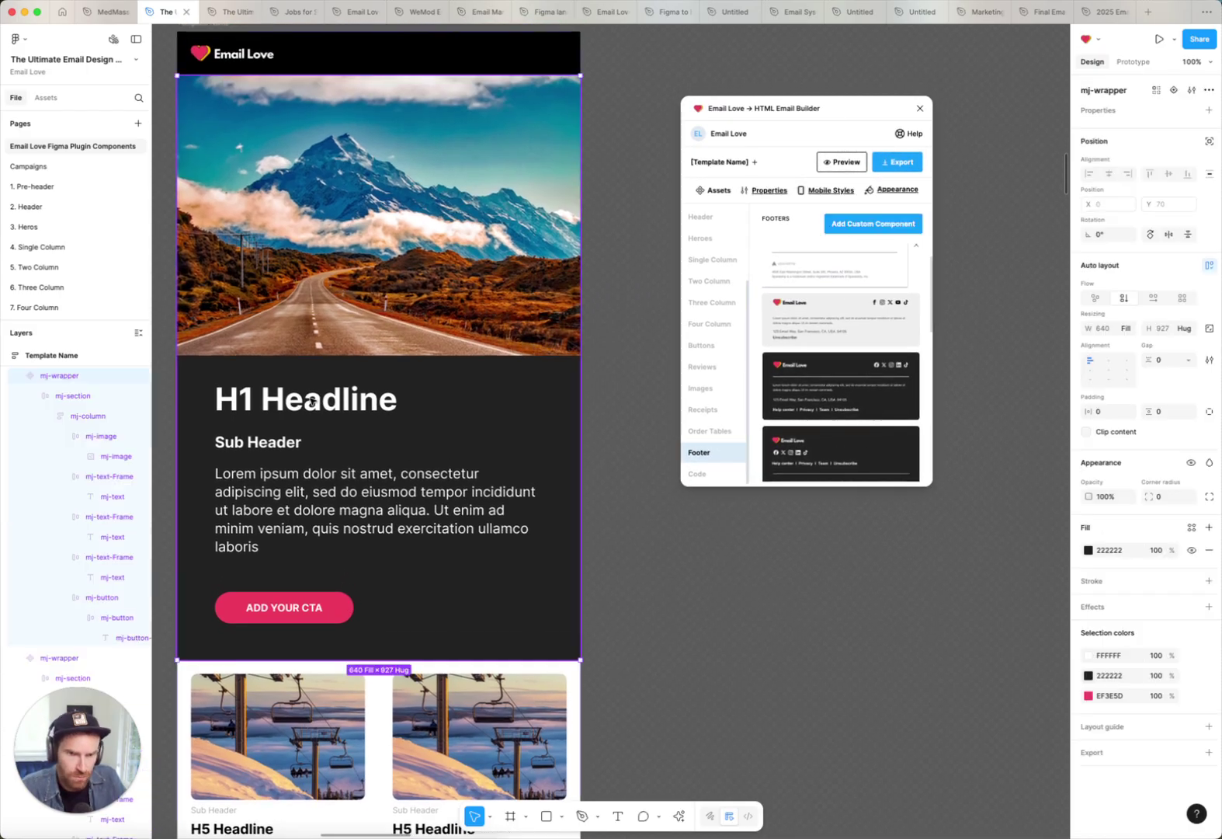
{"action": "double_click", "coordinate": [351, 405]}
{"action": "double_click", "coordinate": [350, 405]}
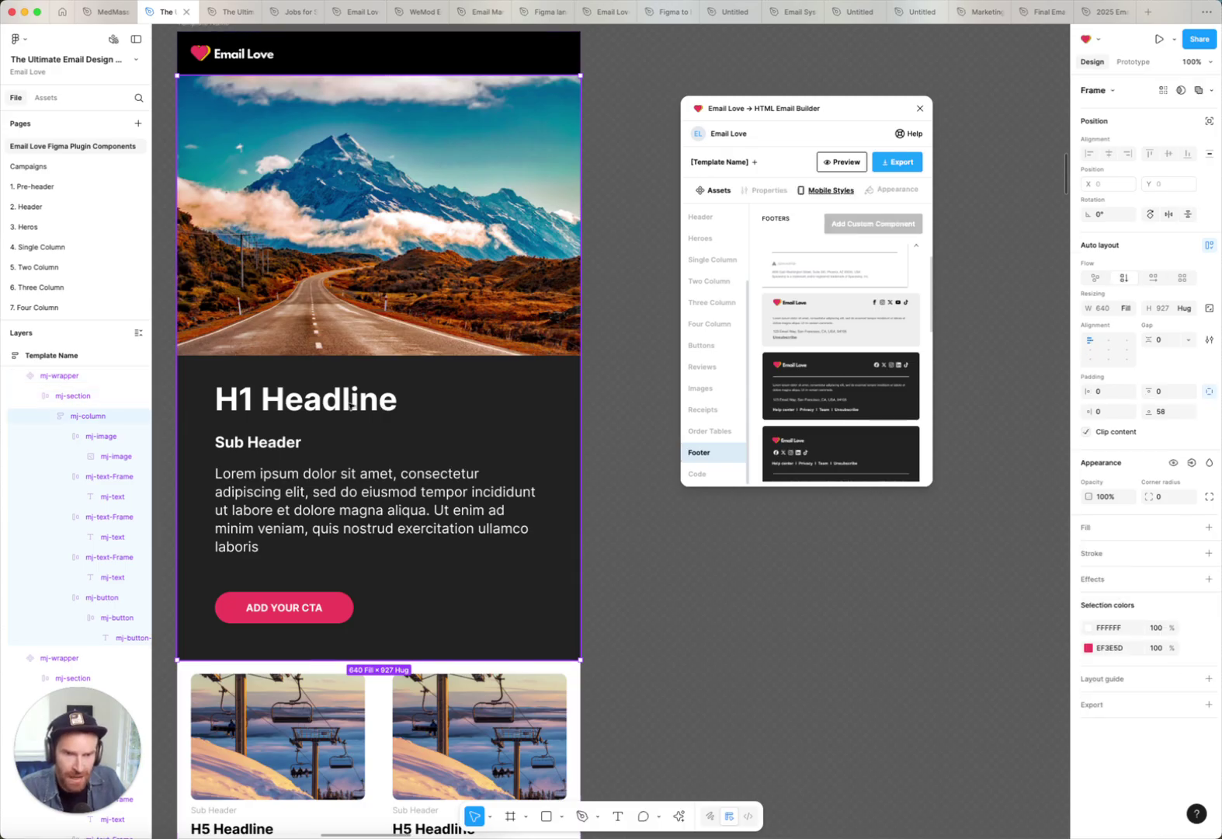
{"action": "double_click", "coordinate": [350, 405]}
{"action": "double_click", "coordinate": [351, 405]}
{"action": "double_click", "coordinate": [350, 406]}
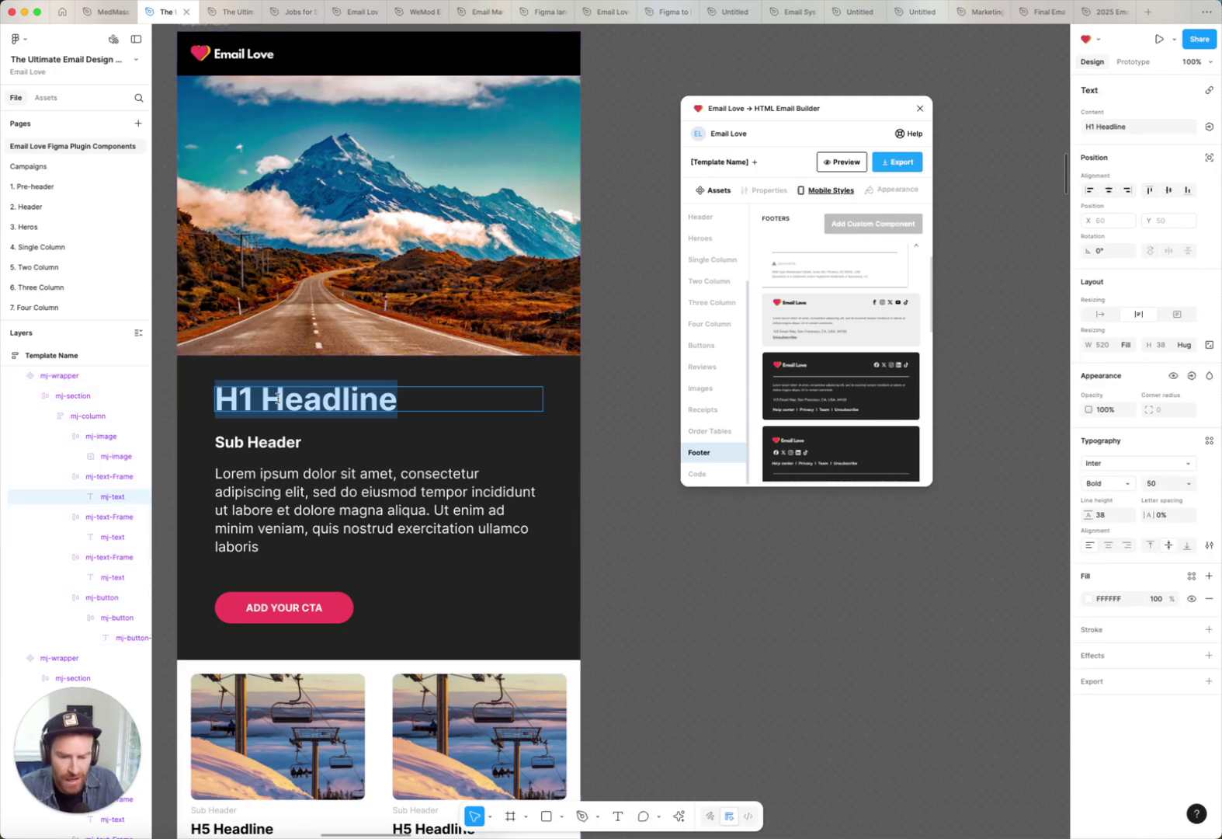
{"action": "type", "text": "Hello"}
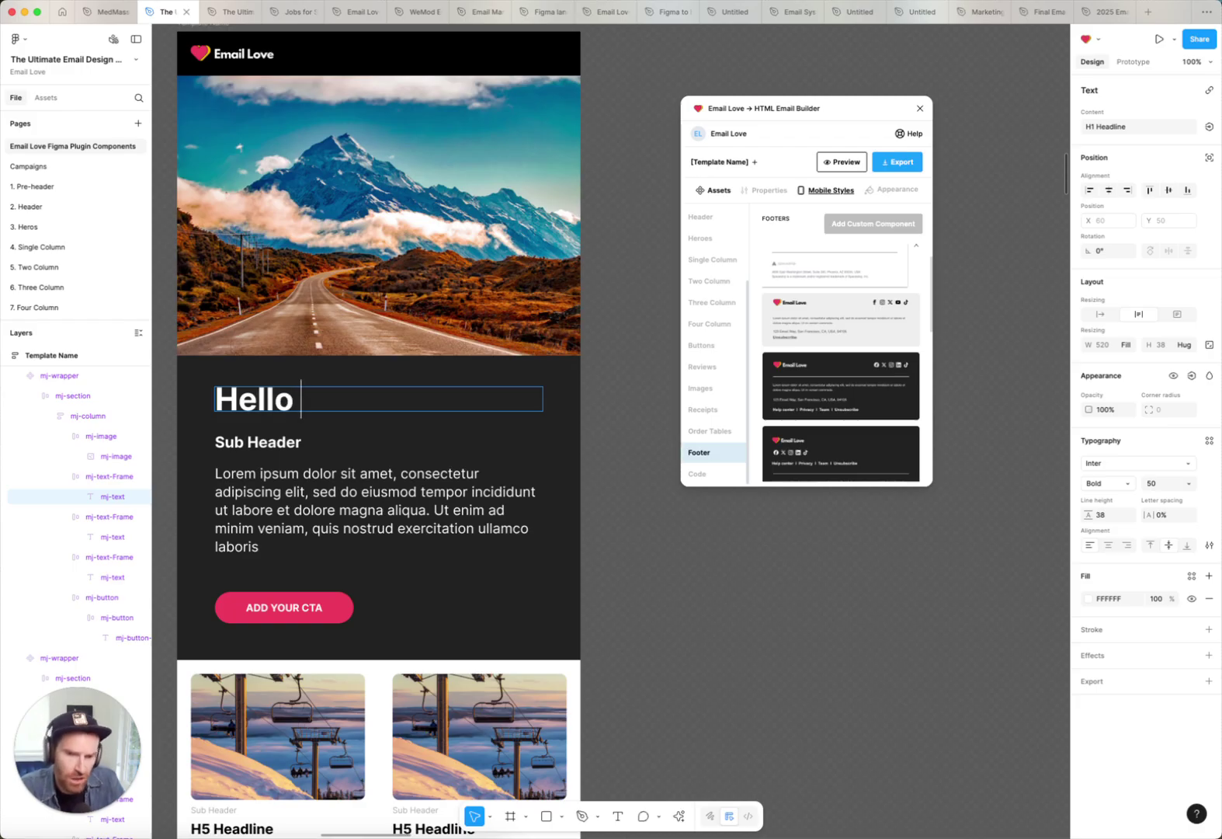
{"action": "left_click", "coordinate": [255, 444]}
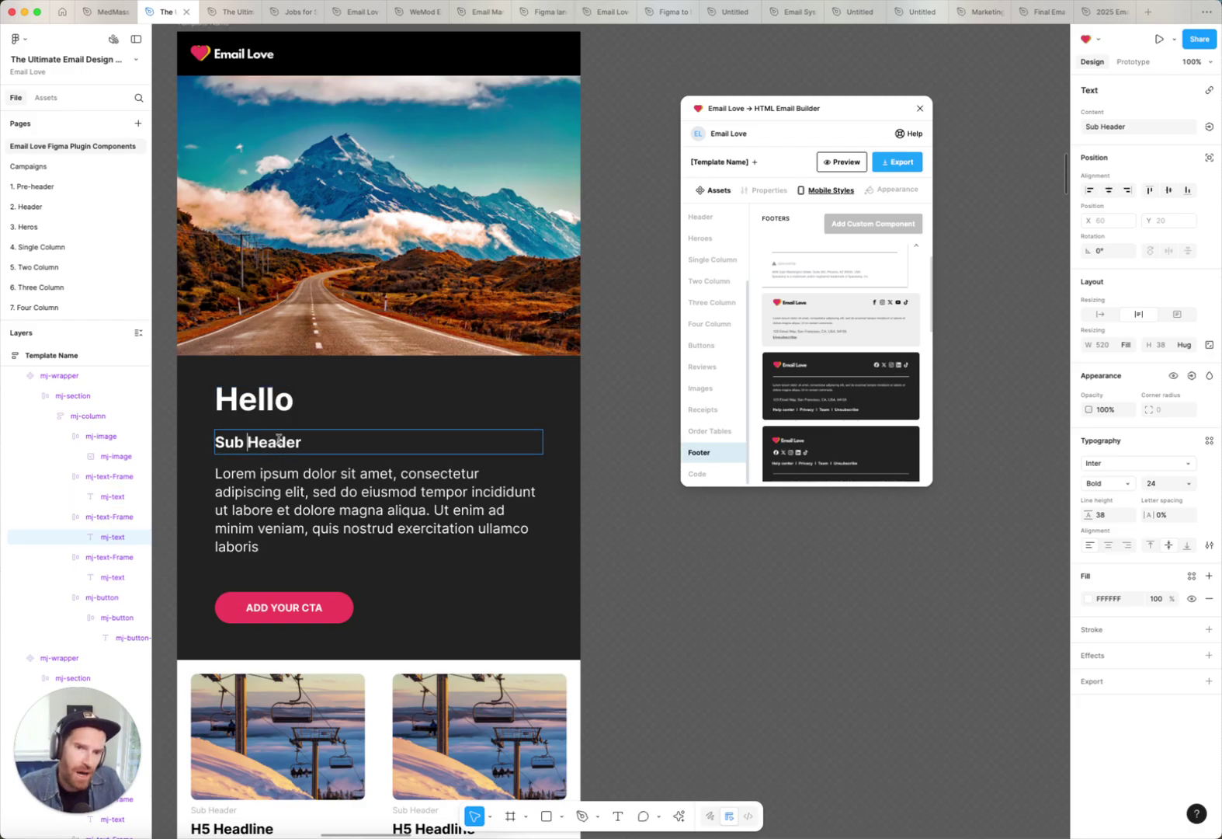
{"action": "key", "text": "Escape"}
{"action": "scroll", "coordinate": [330, 614], "scroll_direction": "left", "scroll_amount": 1}
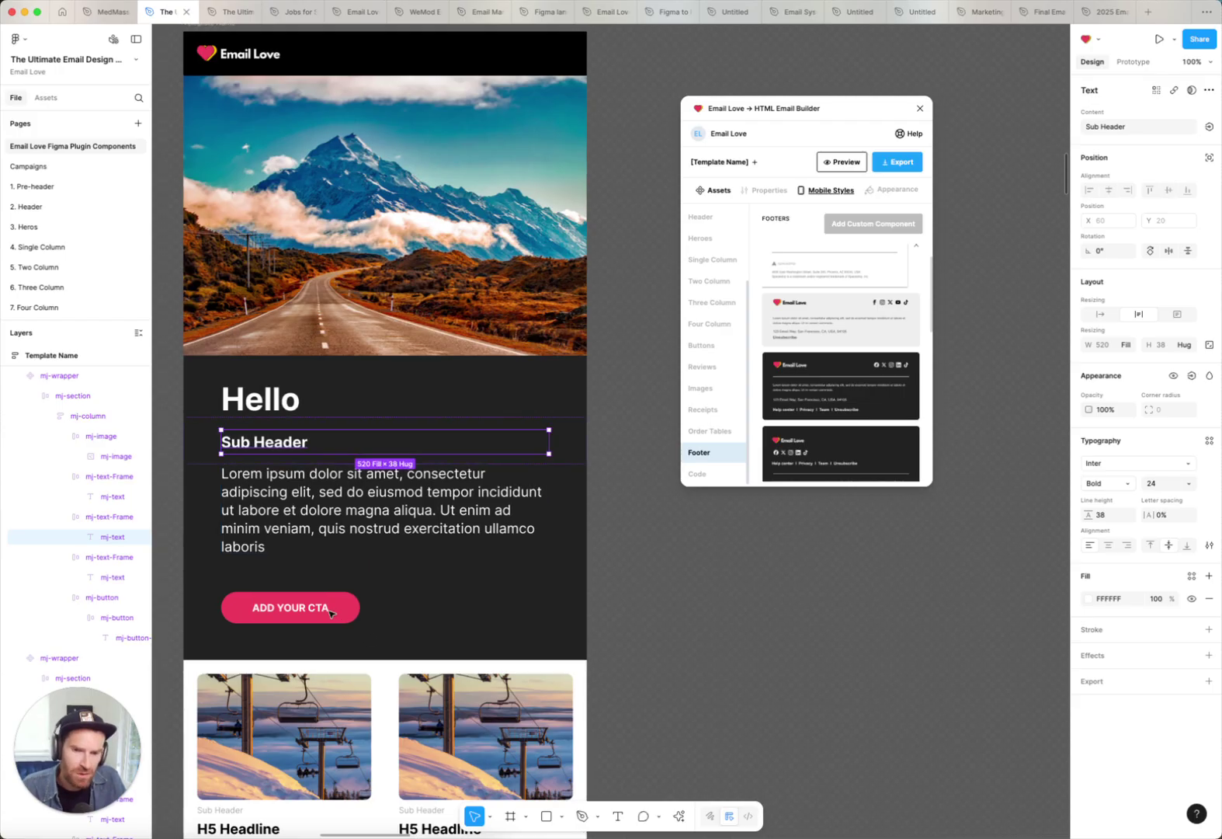
- Select the hero's ADD YOUR CTA button and open its Button Url property in the plugin for editing
{"action": "left_click", "coordinate": [330, 613]}
{"action": "scroll", "coordinate": [330, 614], "scroll_direction": "left", "scroll_amount": 2}
{"action": "left_click", "coordinate": [341, 608]}
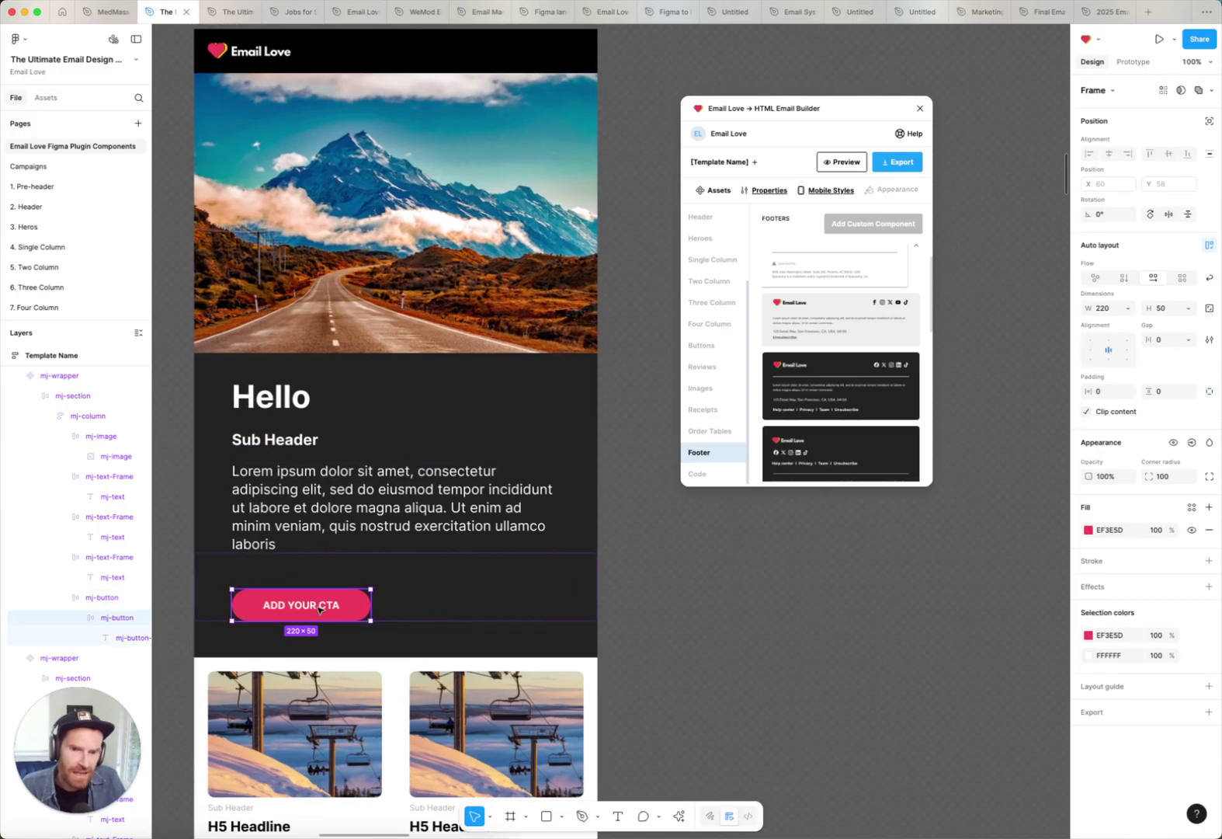
{"action": "scroll", "coordinate": [320, 610], "scroll_direction": "left", "scroll_amount": 2}
{"action": "scroll", "coordinate": [321, 611], "scroll_direction": "left", "scroll_amount": 3}
{"action": "left_click", "coordinate": [767, 191]}
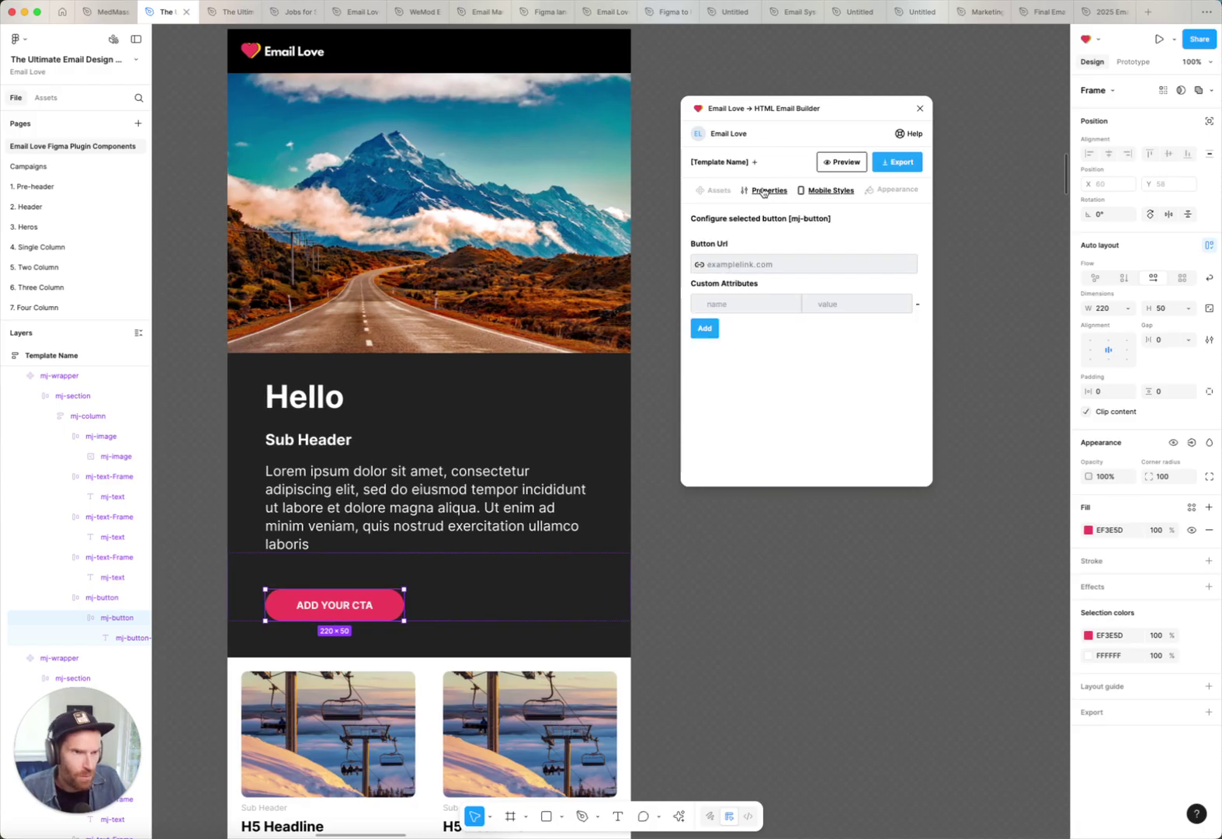
{"action": "left_click", "coordinate": [737, 261]}
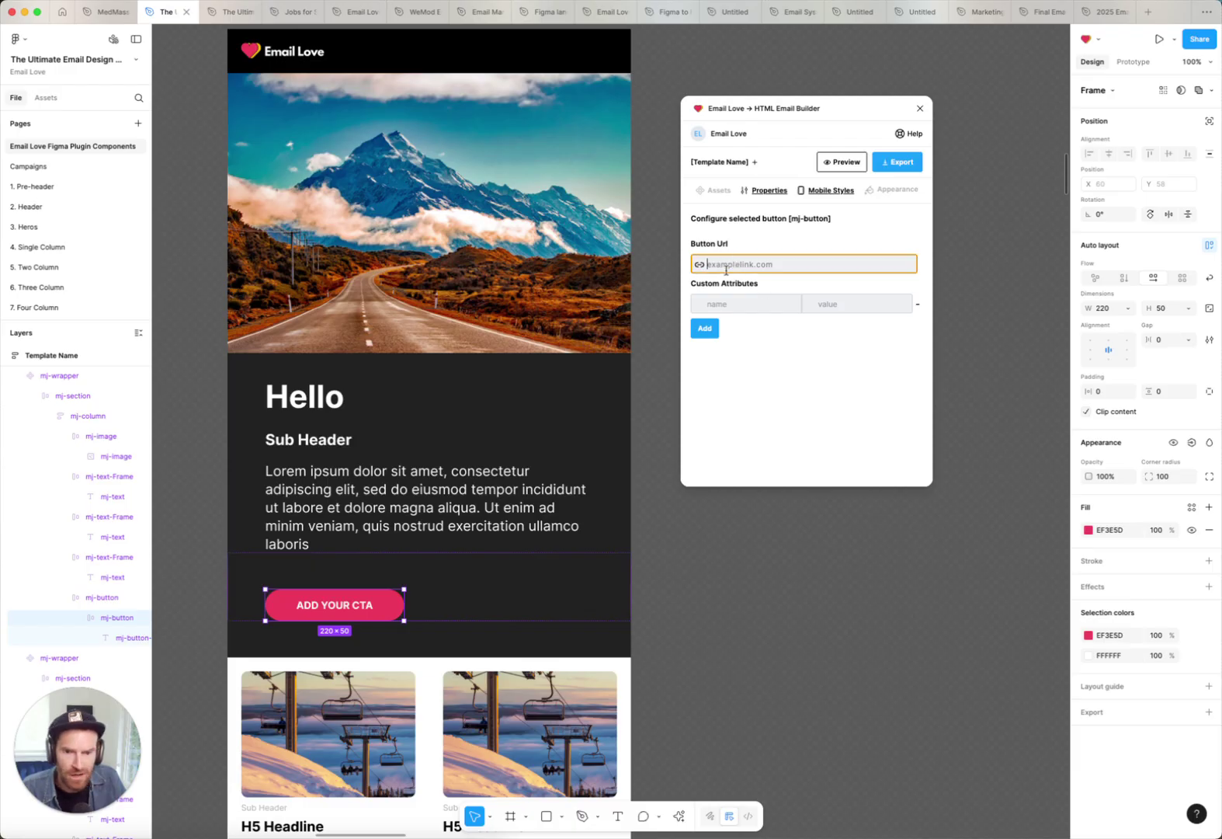
- Select the hero's mountain road image and examine its Clickable Image URL, Image Alt Text and Override Image Src properties
{"action": "left_click", "coordinate": [420, 251]}
{"action": "double_click", "coordinate": [420, 251]}
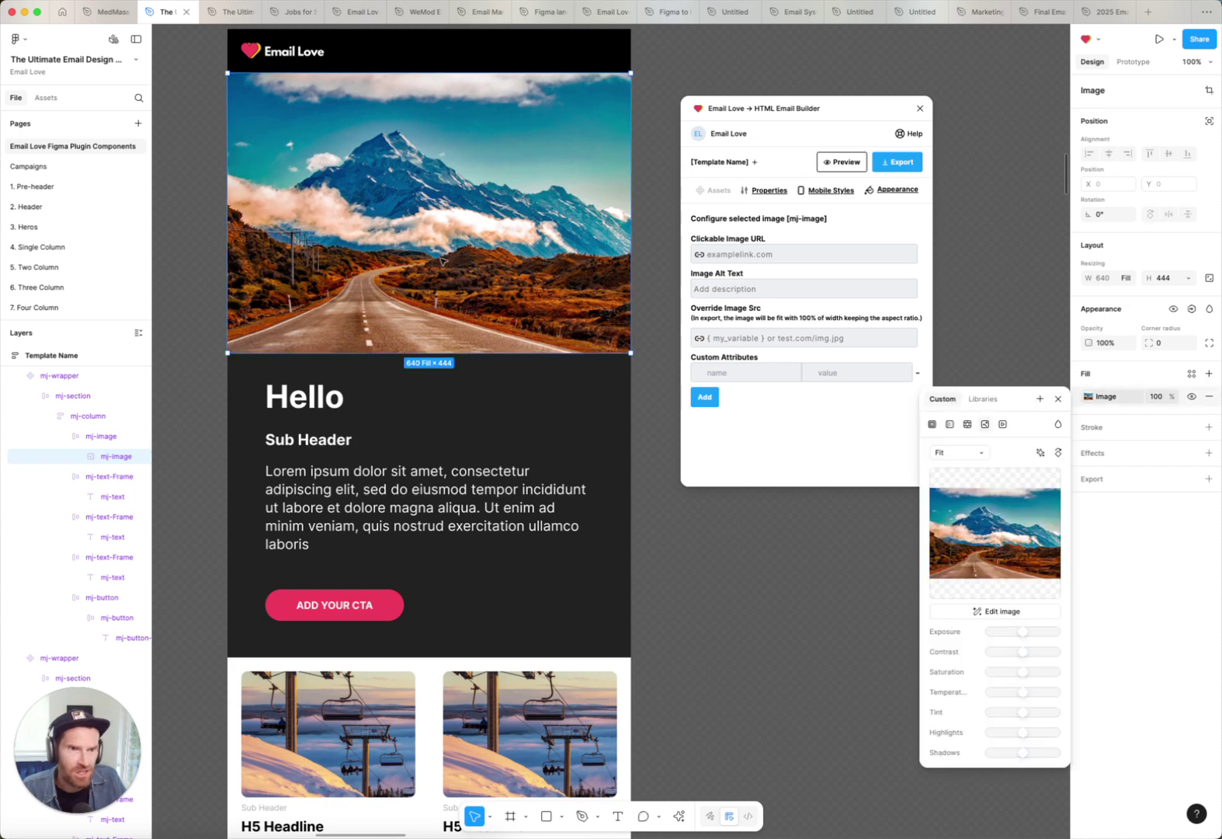
{"action": "left_click", "coordinate": [746, 243]}
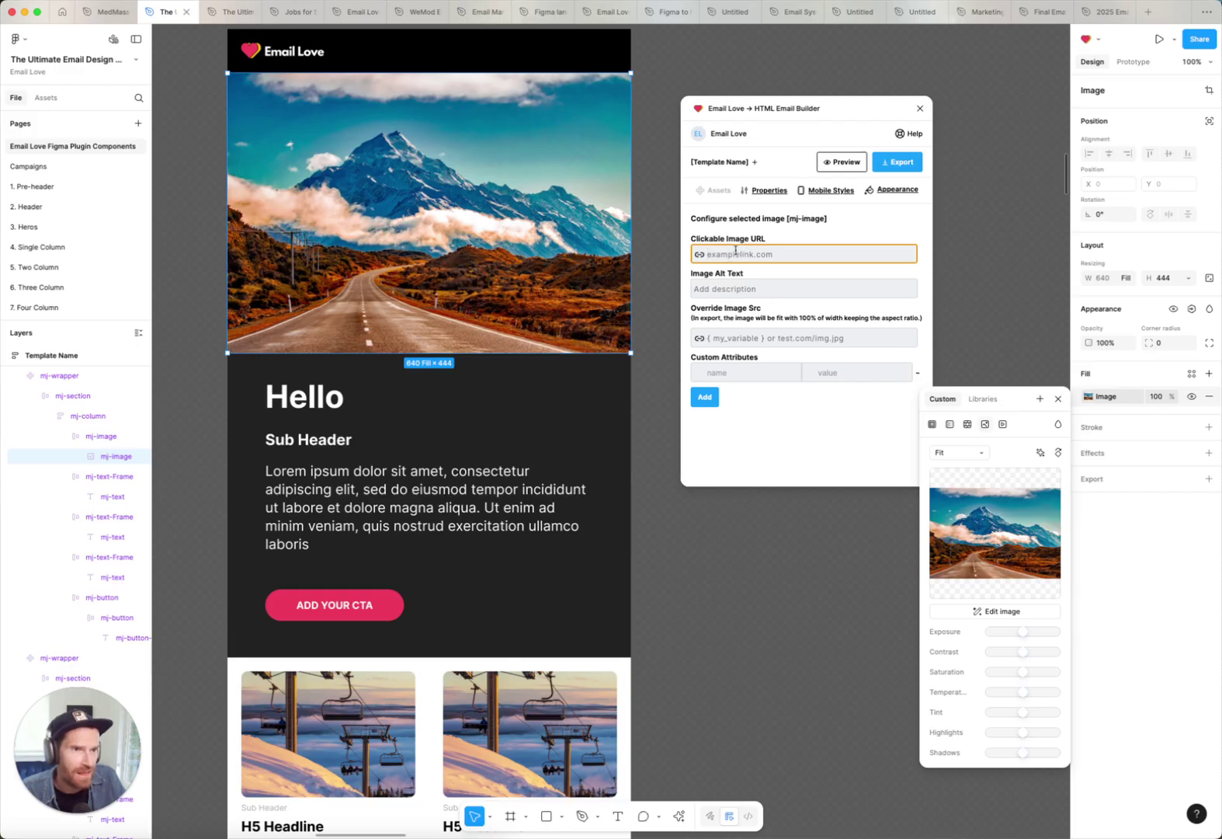
{"action": "left_click", "coordinate": [734, 289]}
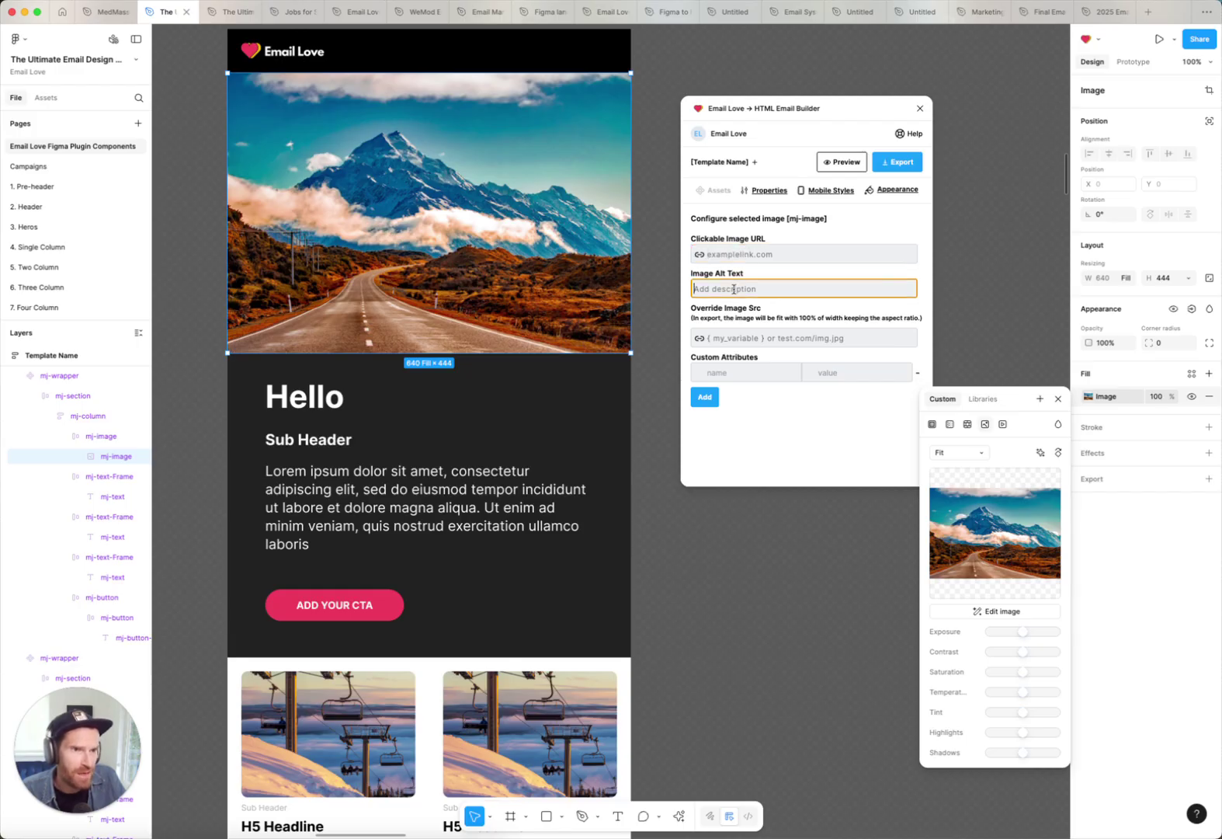
{"action": "left_click", "coordinate": [734, 340]}
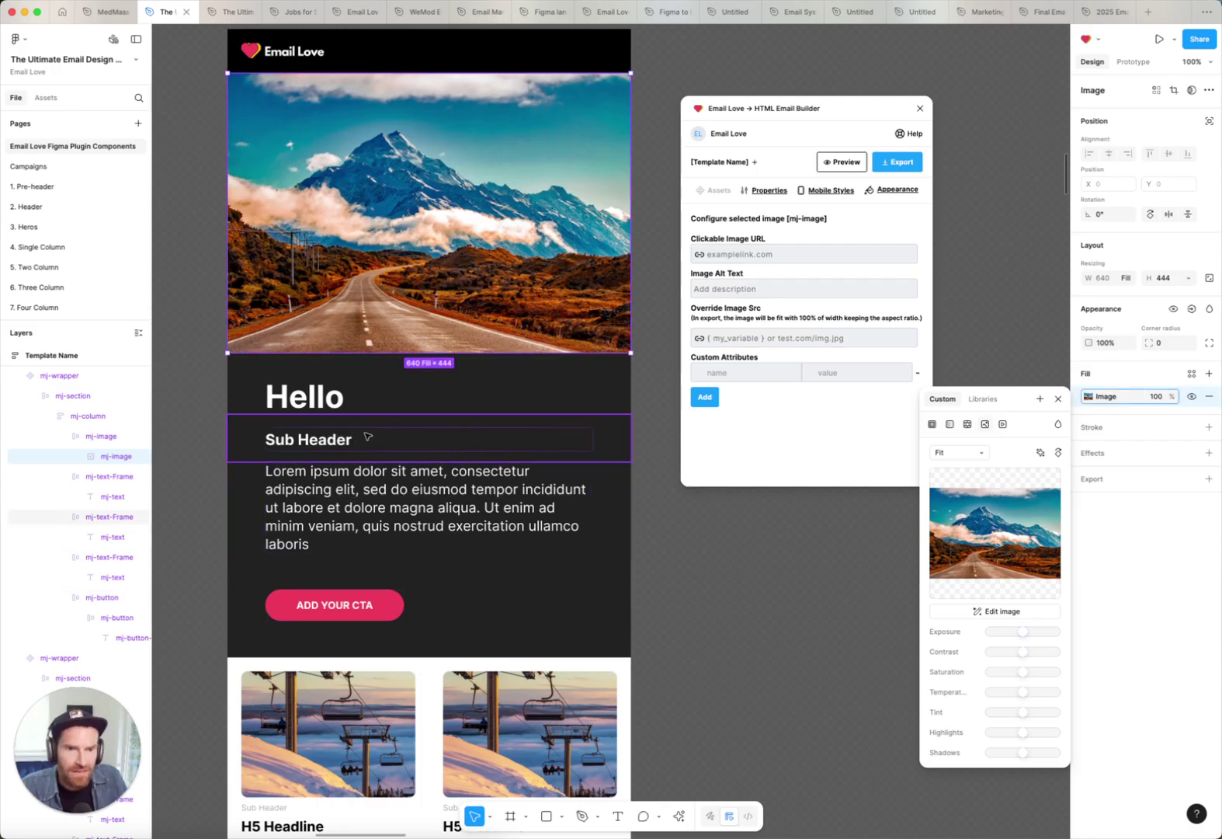
- Select the word "eiusmod" in the hero's paragraph and open the Create link URL entry for it
{"action": "left_click", "coordinate": [449, 495]}
{"action": "left_click", "coordinate": [449, 493]}
{"action": "double_click", "coordinate": [449, 492]}
{"action": "double_click", "coordinate": [449, 491]}
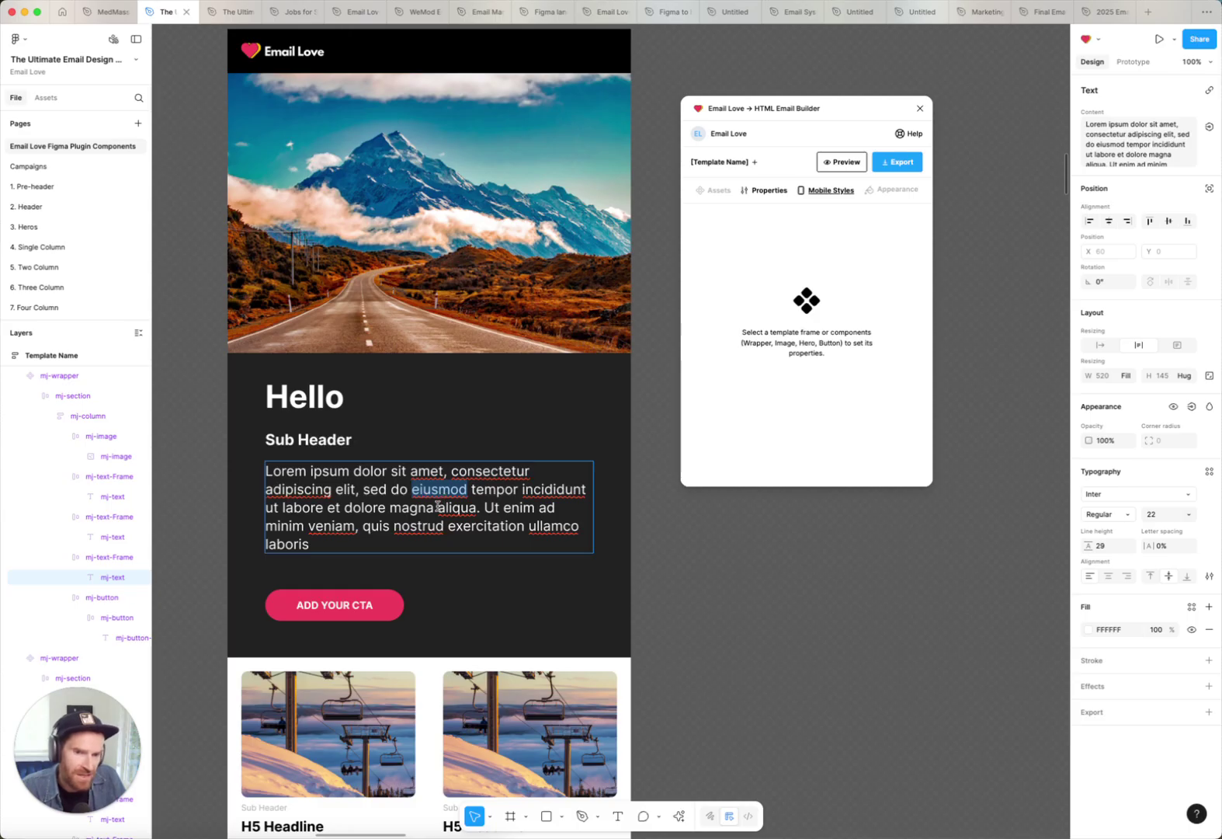
{"action": "left_click", "coordinate": [679, 815]}
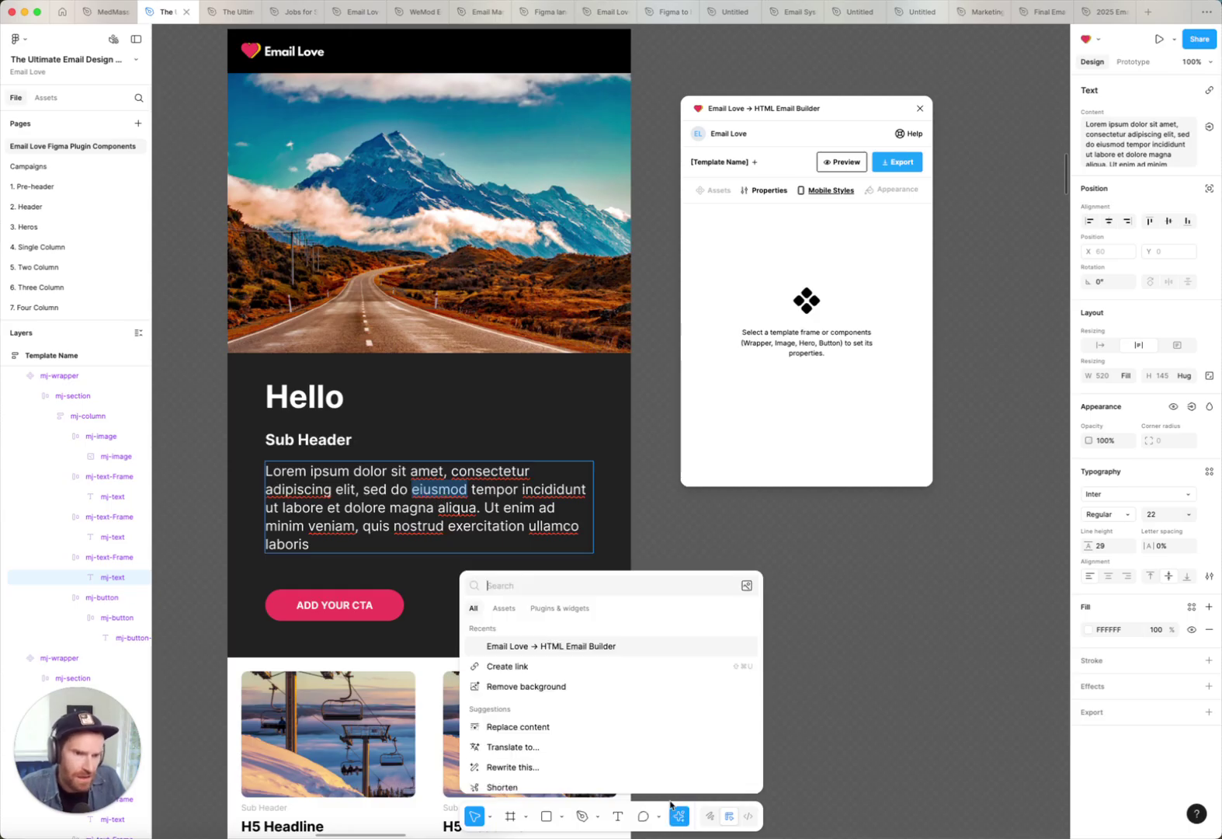
{"action": "left_click", "coordinate": [533, 669]}
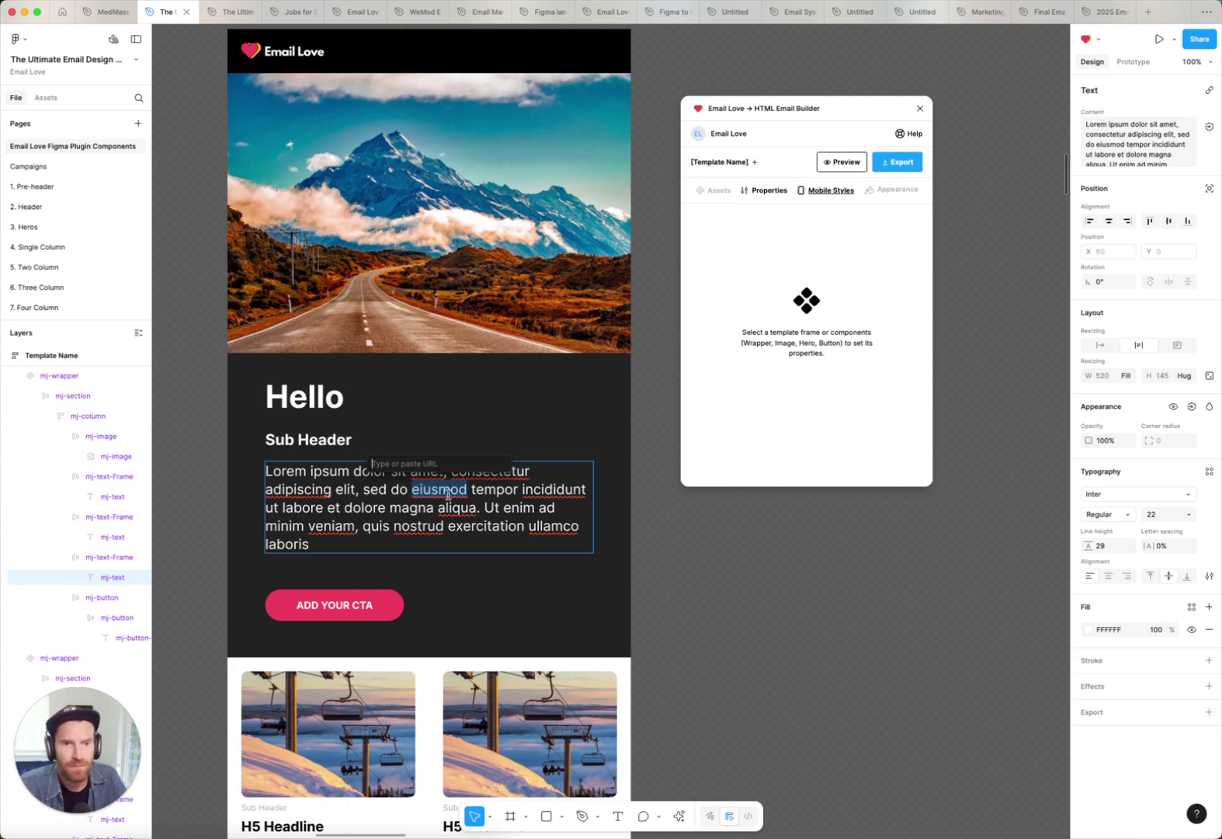
{"action": "left_click", "coordinate": [724, 550]}
- Select the frame around the hero's ADD YOUR CTA button and set its top padding to 35
{"action": "scroll", "coordinate": [286, 35], "scroll_direction": "up", "scroll_amount": 2}
{"action": "left_click", "coordinate": [372, 394]}
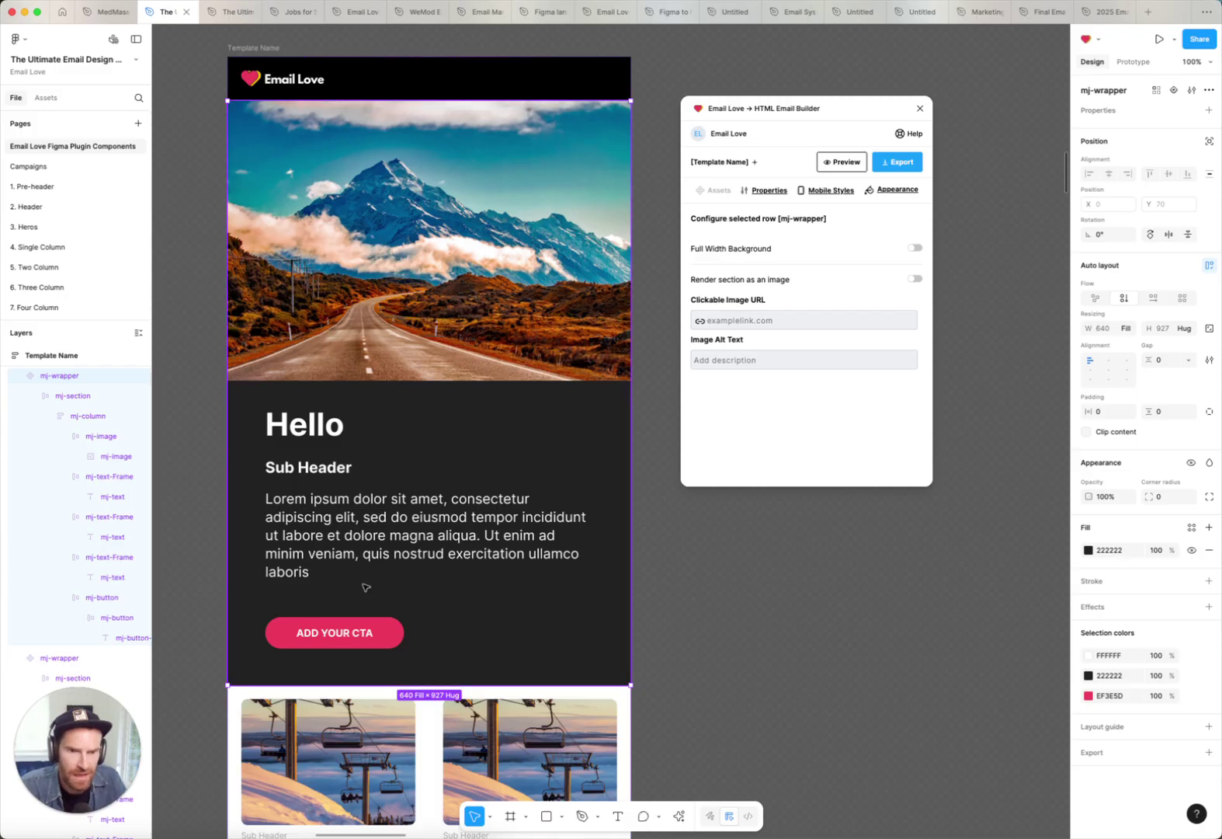
{"action": "left_click", "coordinate": [447, 624]}
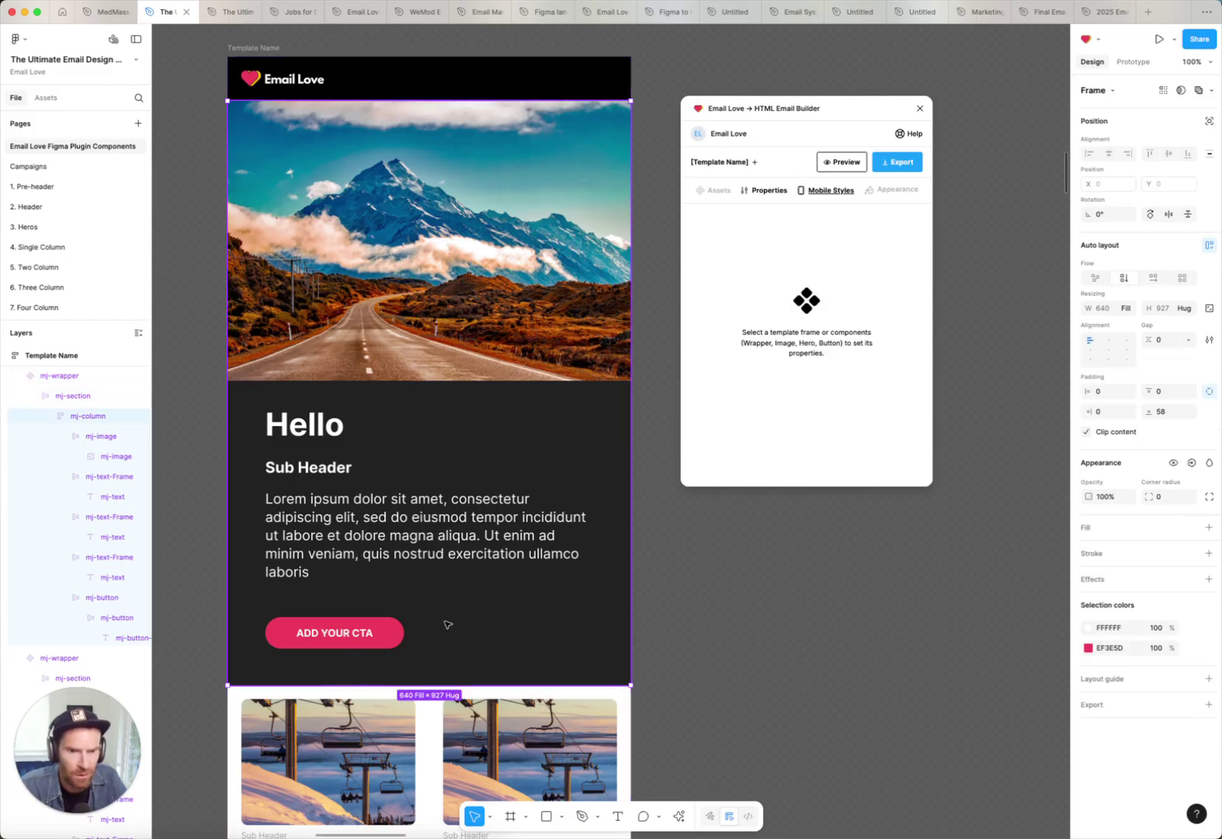
{"action": "left_click", "coordinate": [447, 623]}
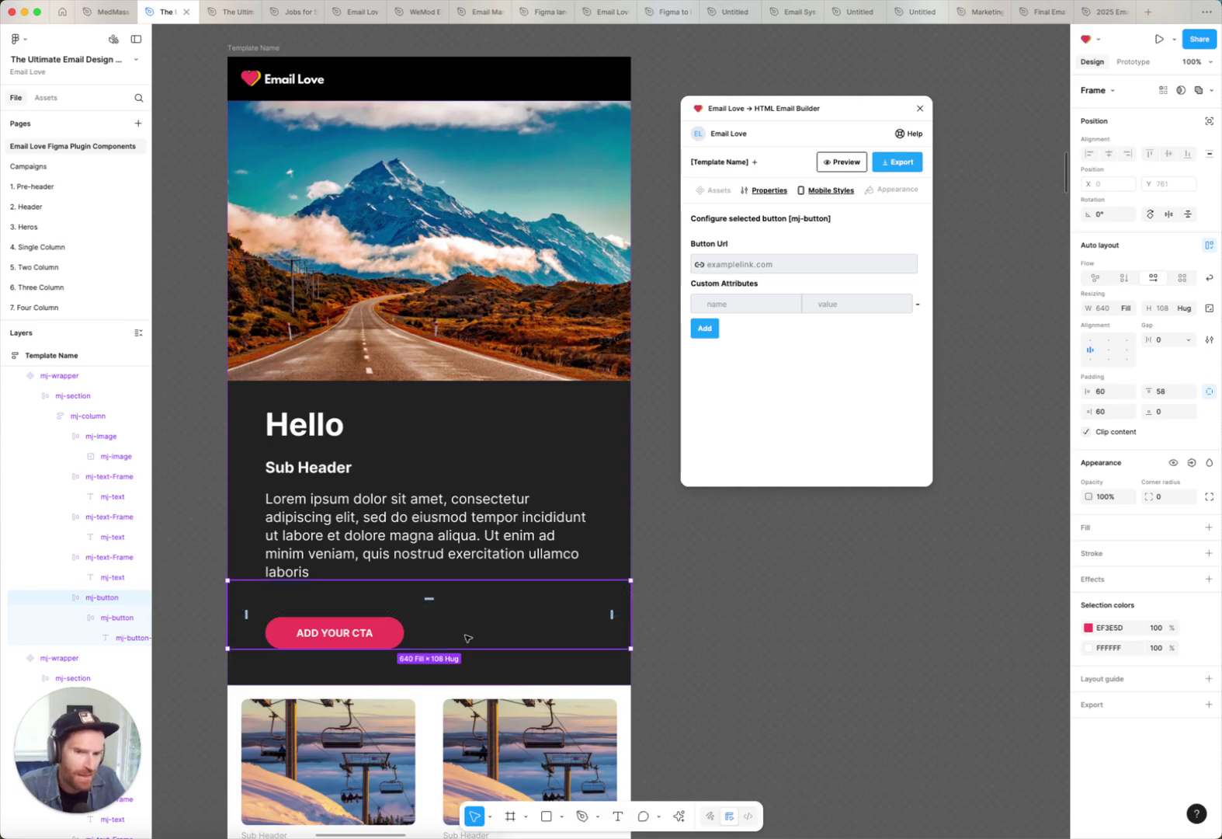
{"action": "mouse_move", "coordinate": [455, 658]}
{"action": "left_mouse_down"}
{"action": "mouse_move", "coordinate": [451, 731]}
{"action": "mouse_move", "coordinate": [445, 598]}
{"action": "mouse_move", "coordinate": [447, 664]}
{"action": "mouse_move", "coordinate": [439, 648]}
{"action": "left_mouse_up"}
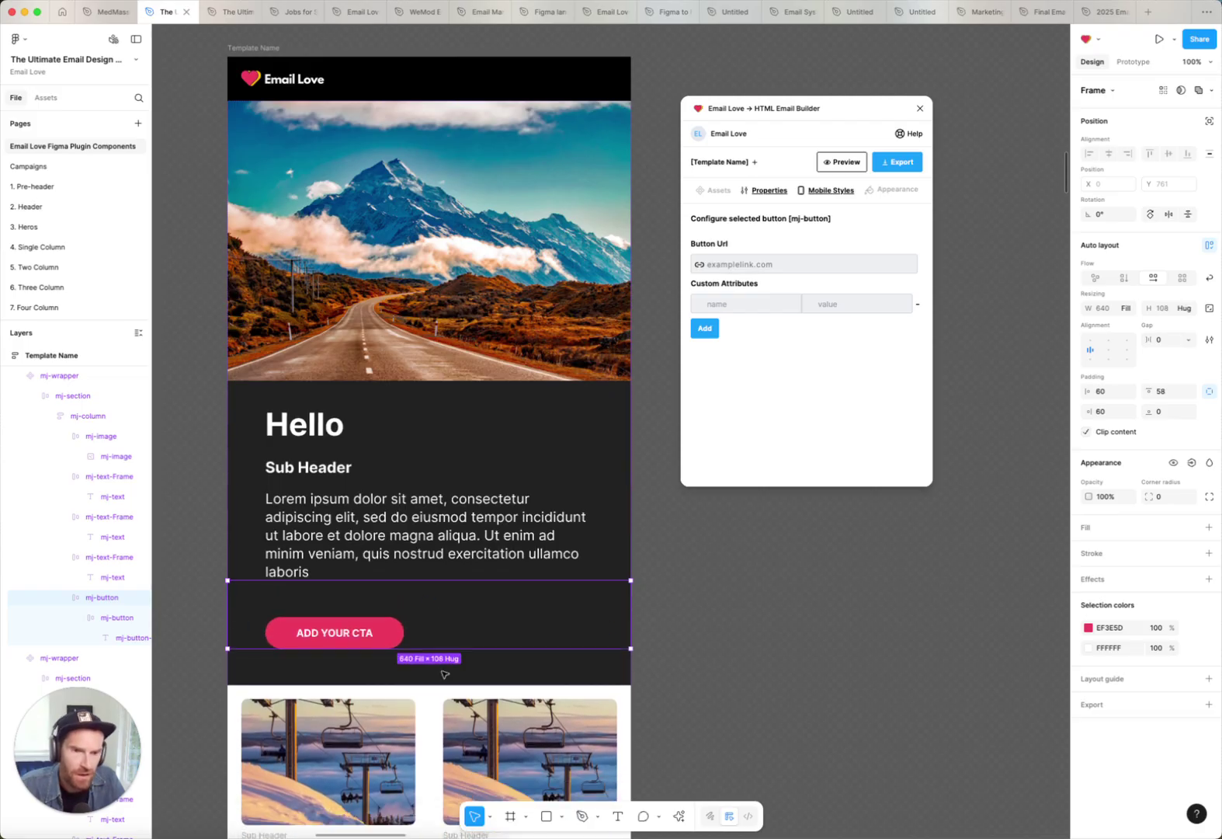
{"action": "mouse_move", "coordinate": [428, 598]}
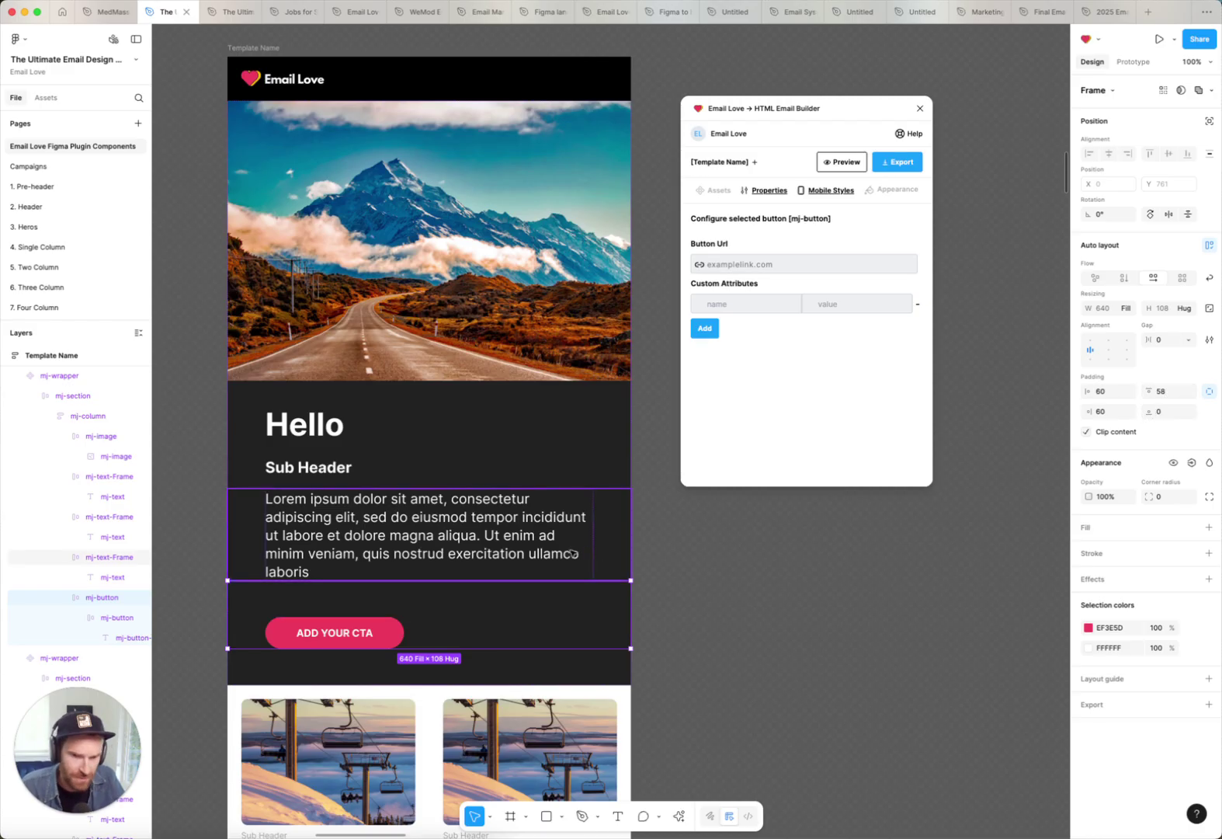
{"action": "left_click", "coordinate": [1170, 395]}
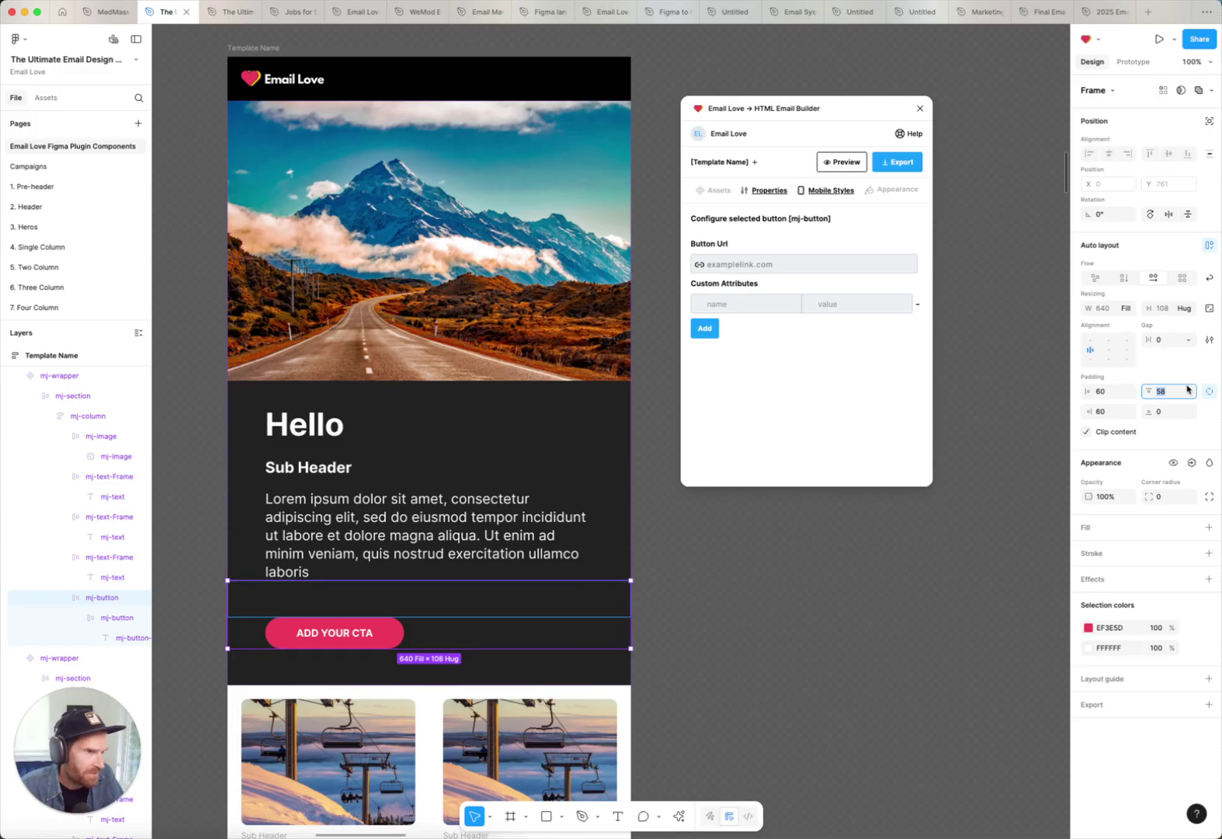
{"action": "type", "text": "35"}
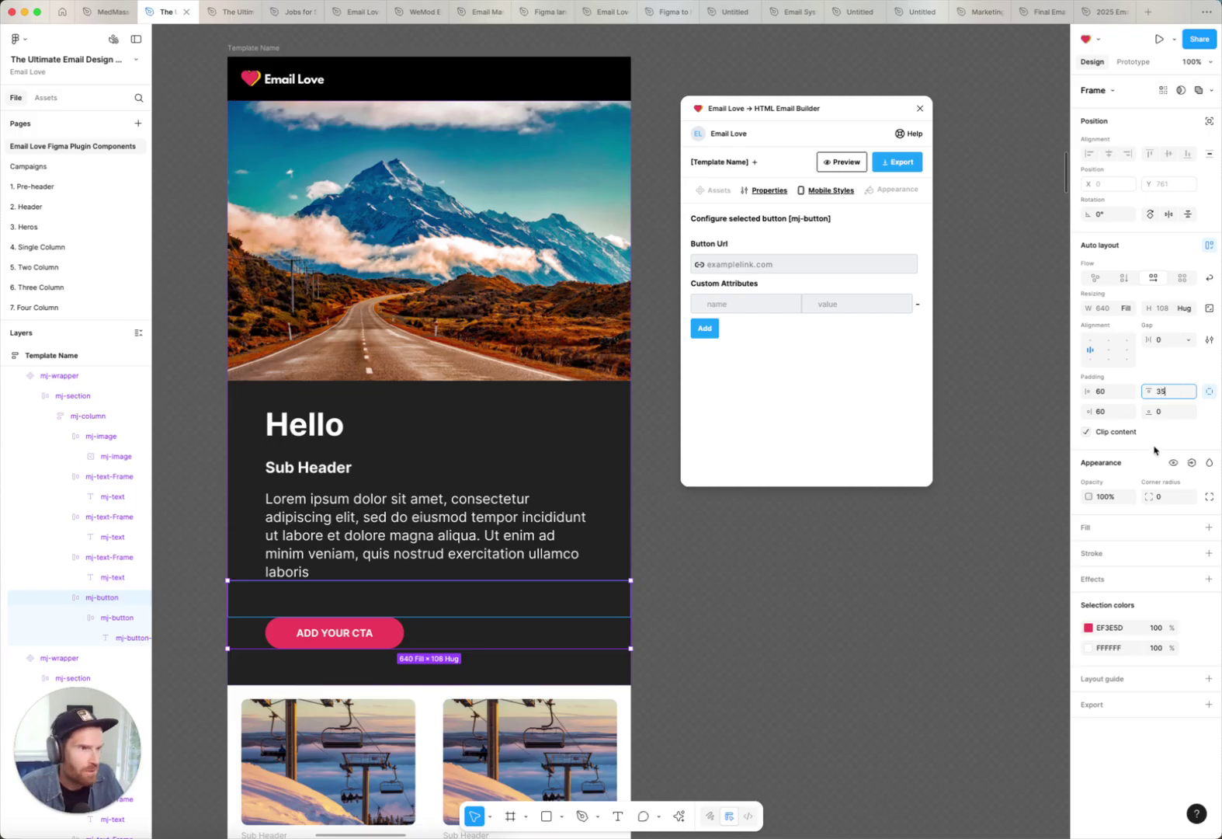
{"action": "key", "text": "Return"}
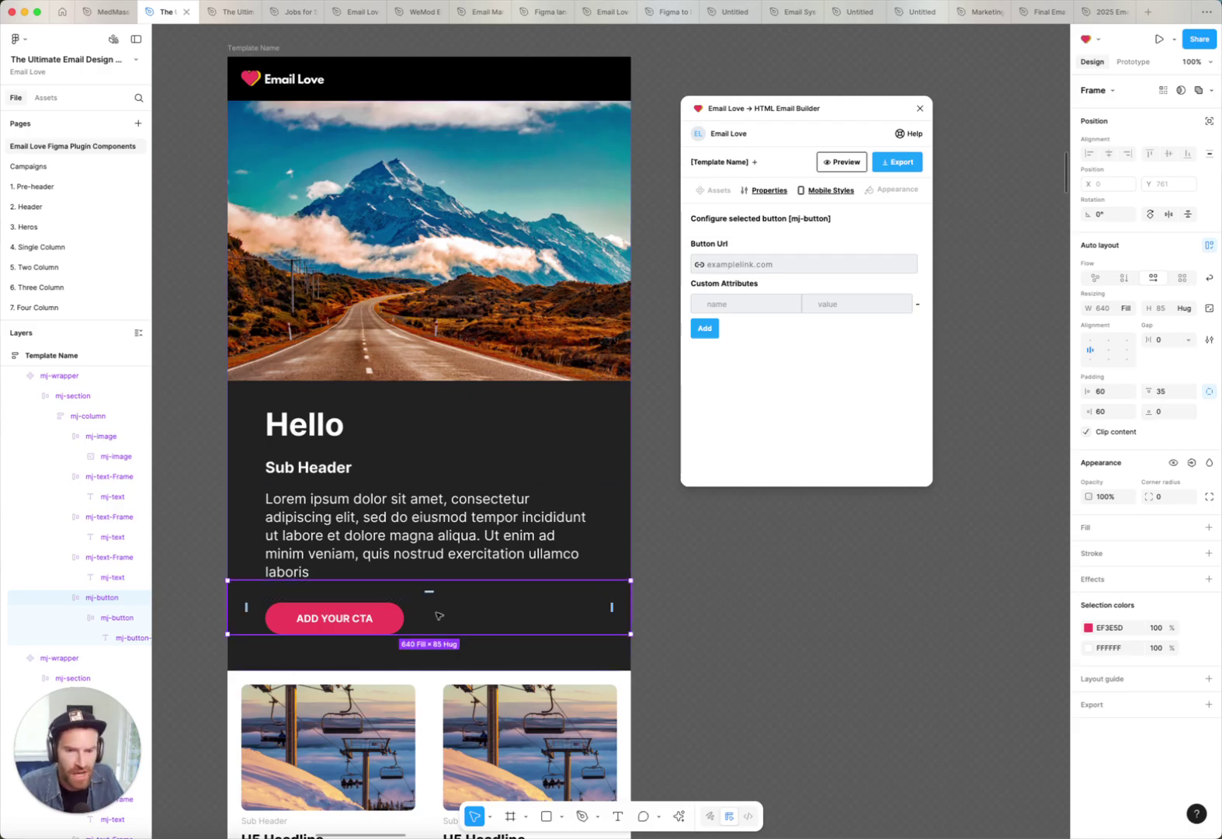
- Set the vertical padding of the first product column, the one priced $658.98, to 35
{"action": "scroll", "coordinate": [464, 605], "scroll_direction": "down", "scroll_amount": 3}
{"action": "left_click", "coordinate": [308, 636]}
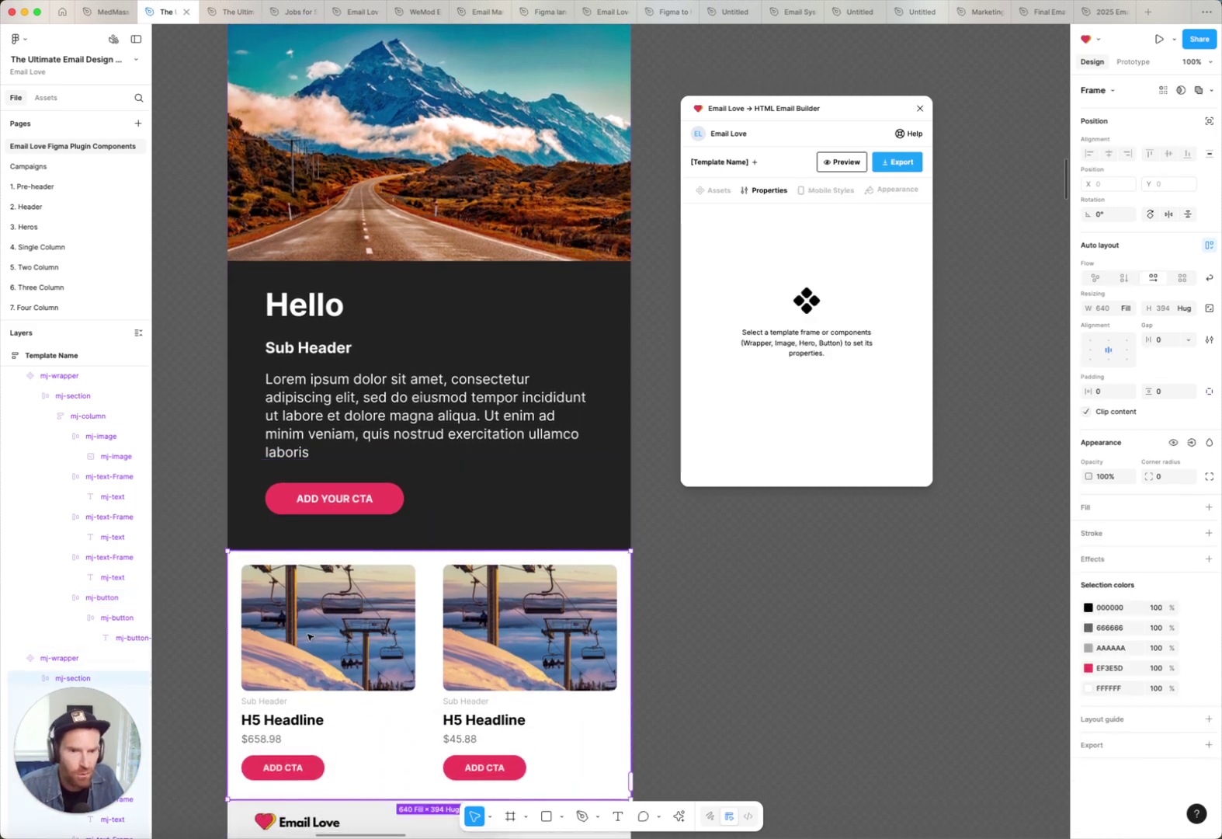
{"action": "scroll", "coordinate": [374, 508], "scroll_direction": "down", "scroll_amount": 3}
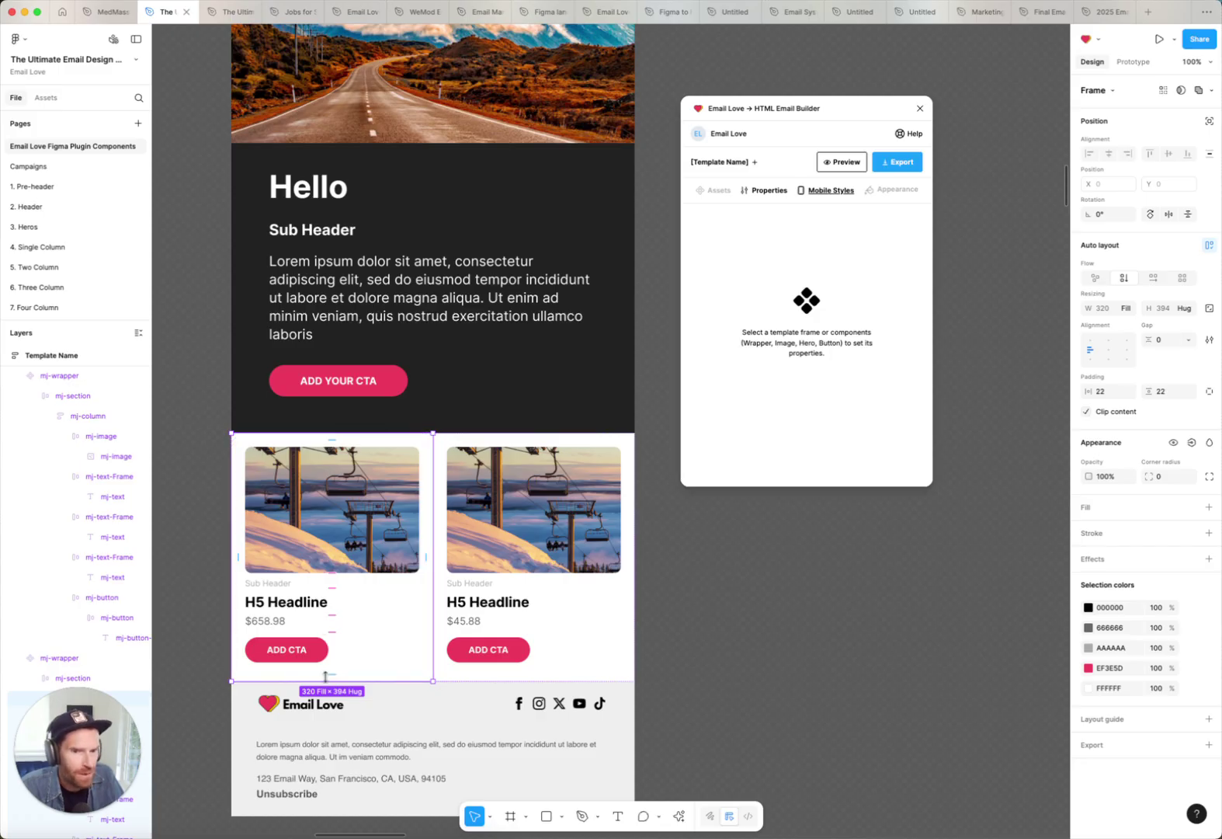
{"action": "left_click", "coordinate": [1162, 391]}
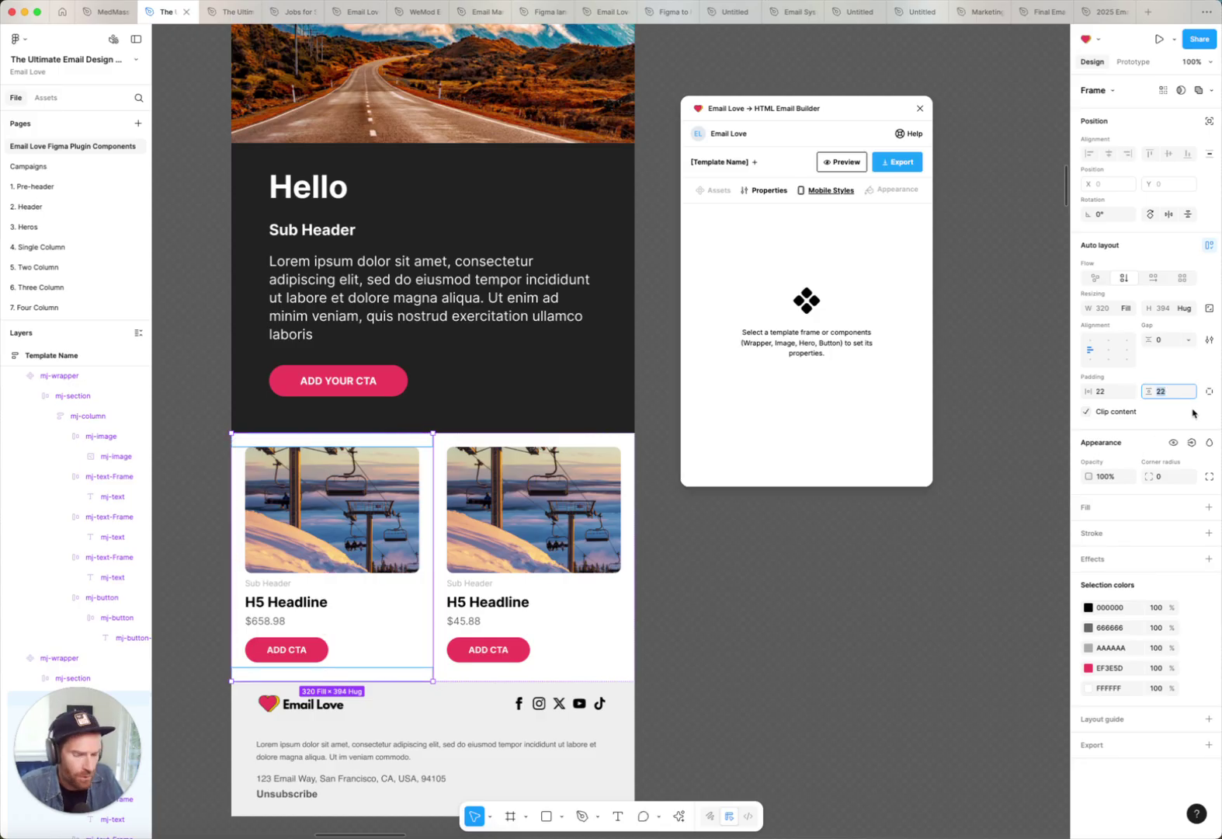
{"action": "type", "text": "35"}
{"action": "key", "text": "Return"}
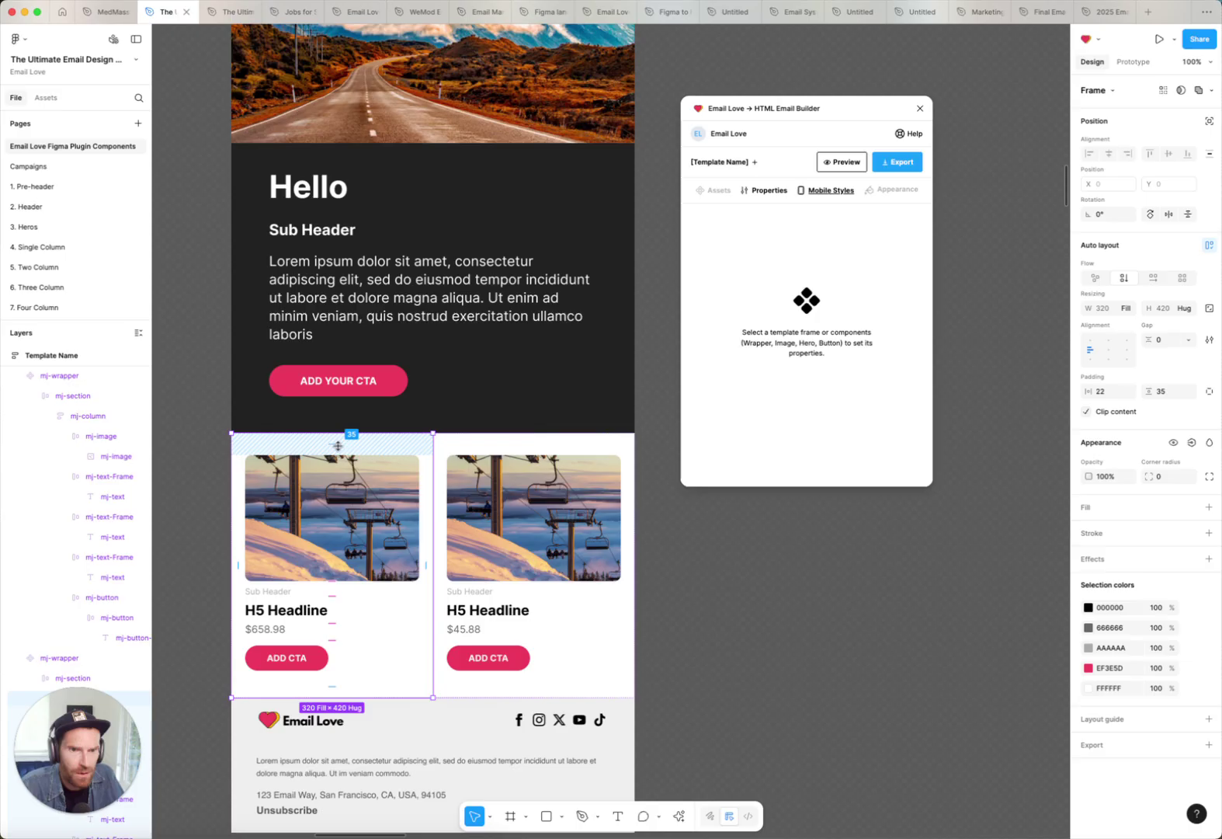
- Set the vertical padding of the second product column, the one priced $45.88, to 35
{"action": "left_click", "coordinate": [497, 450]}
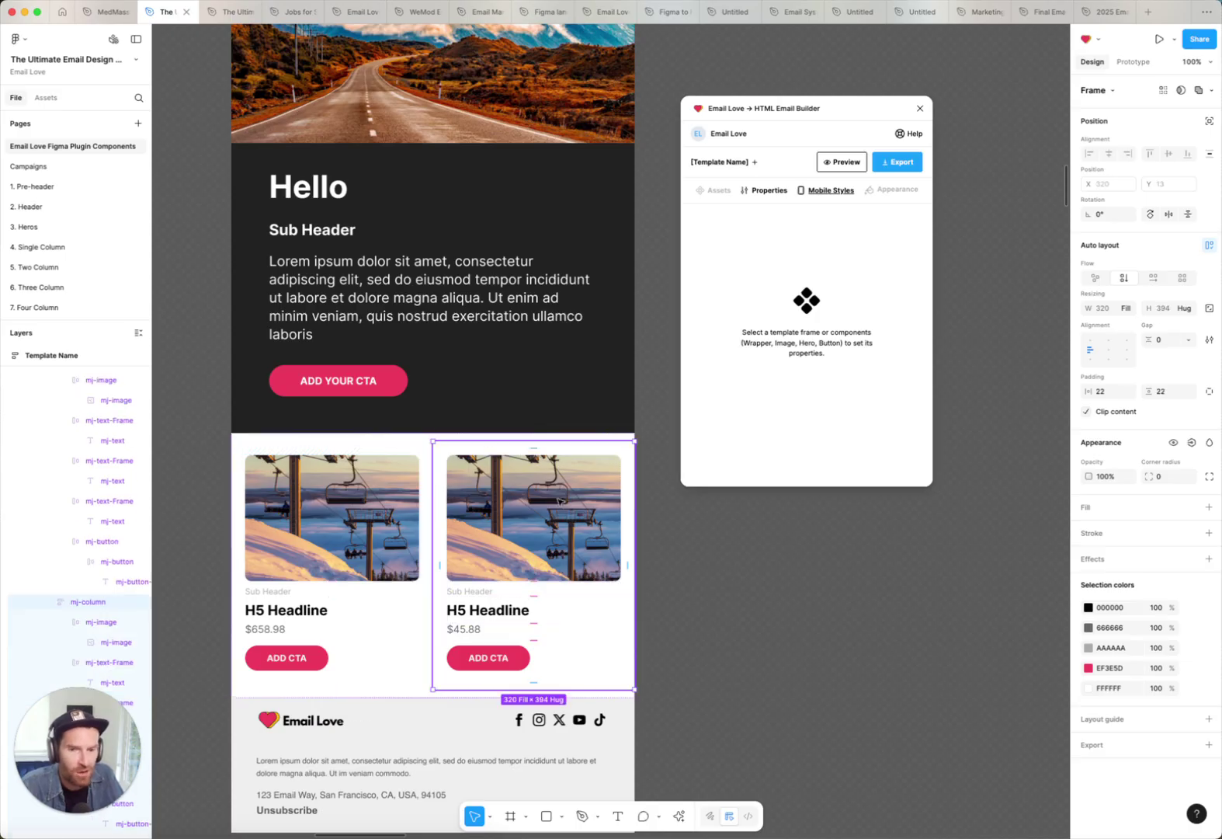
{"action": "left_click", "coordinate": [1173, 391]}
{"action": "type", "text": "35"}
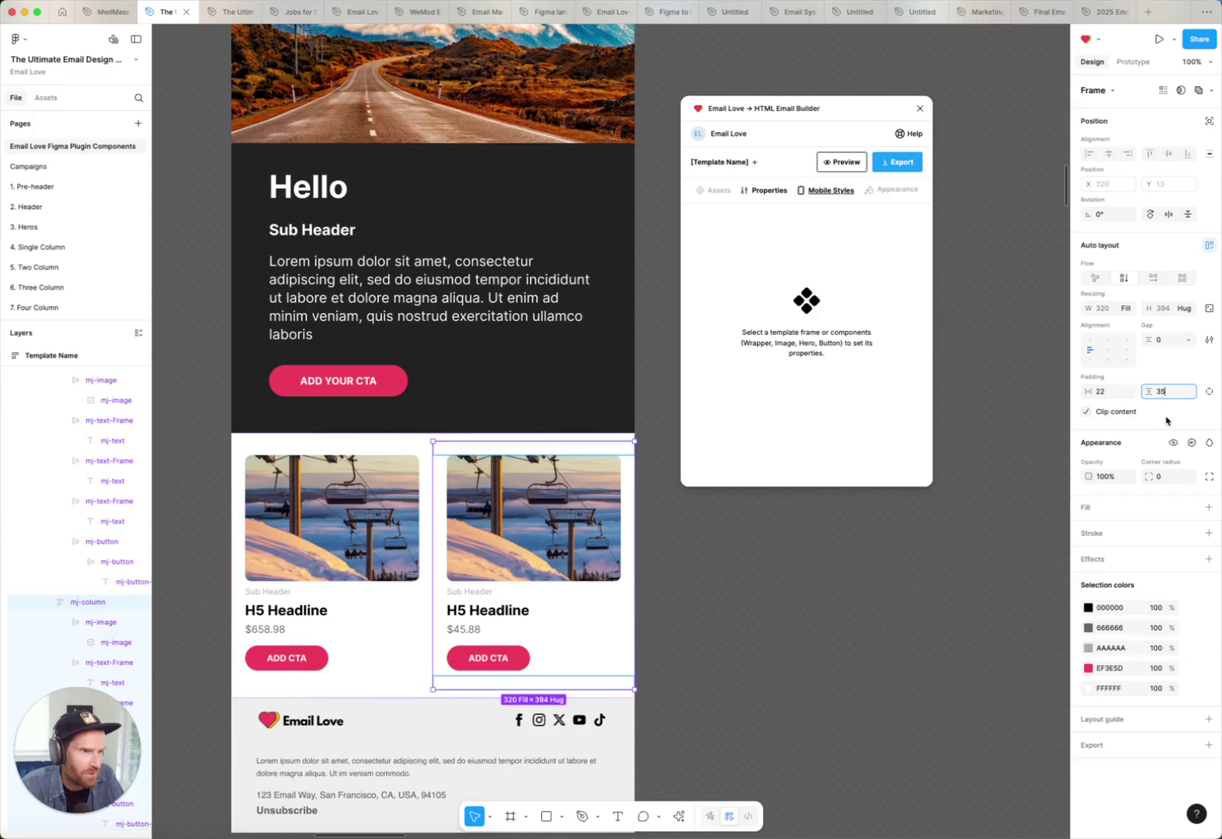
{"action": "key", "text": "Return"}
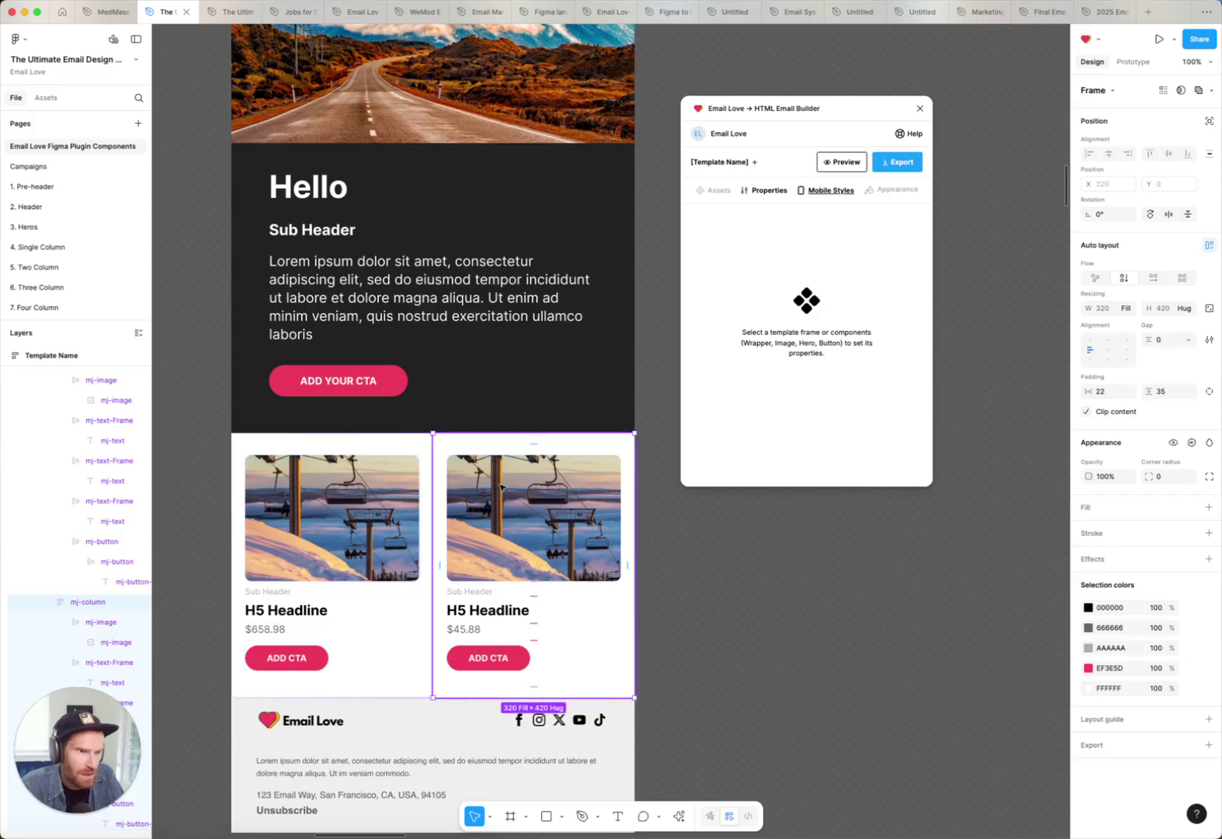
- Select the whole Template Name frame and view its template-level properties in the plugin
{"action": "scroll", "coordinate": [598, 514], "scroll_direction": "left", "scroll_amount": 1}
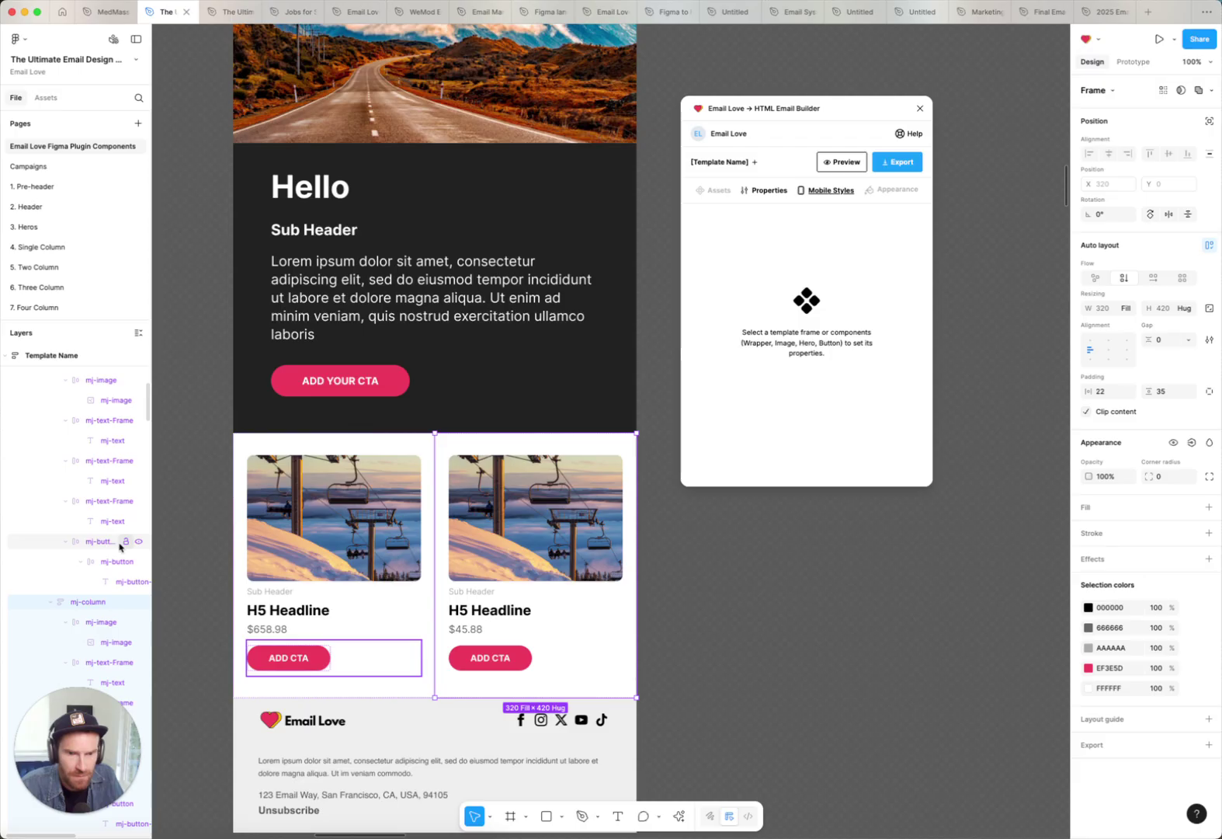
{"action": "scroll", "coordinate": [475, 528], "scroll_direction": "down", "scroll_amount": 2}
{"action": "scroll", "coordinate": [475, 528], "scroll_direction": "up", "scroll_amount": 6}
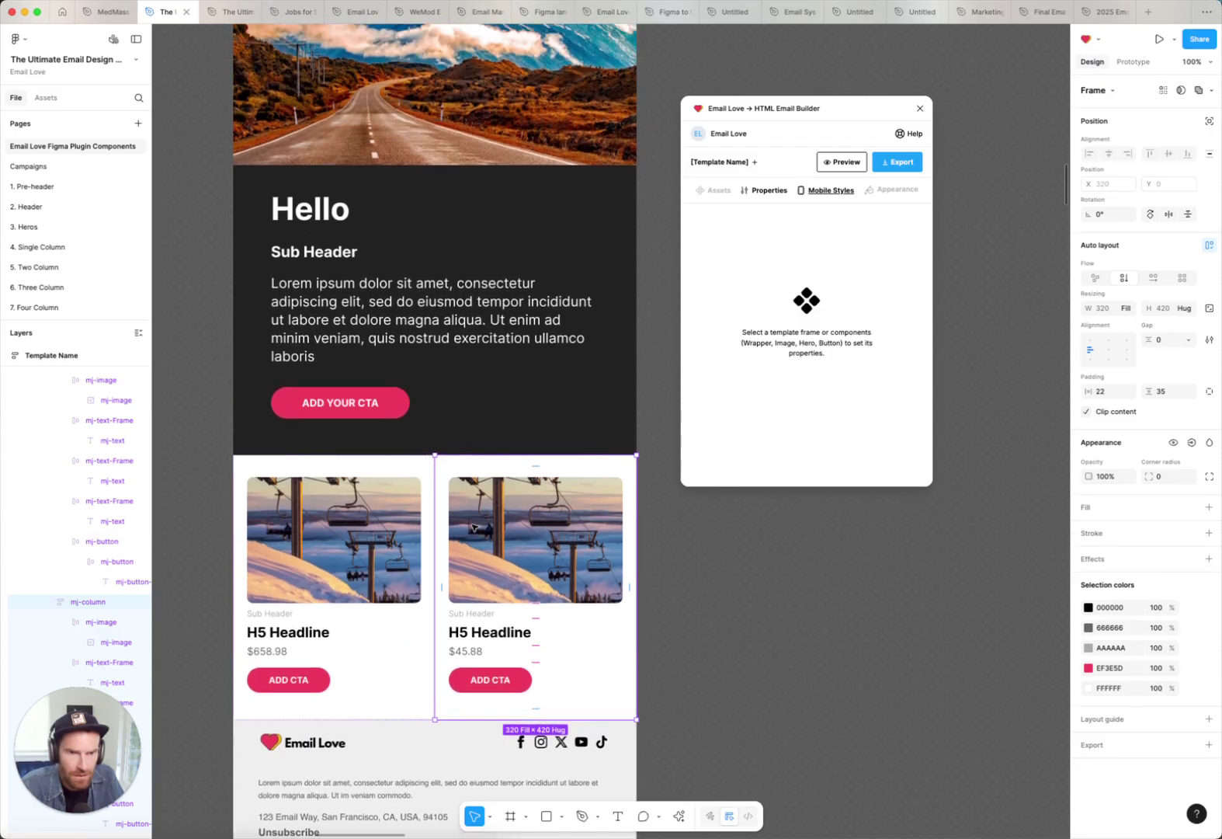
{"action": "left_click", "coordinate": [277, 45]}
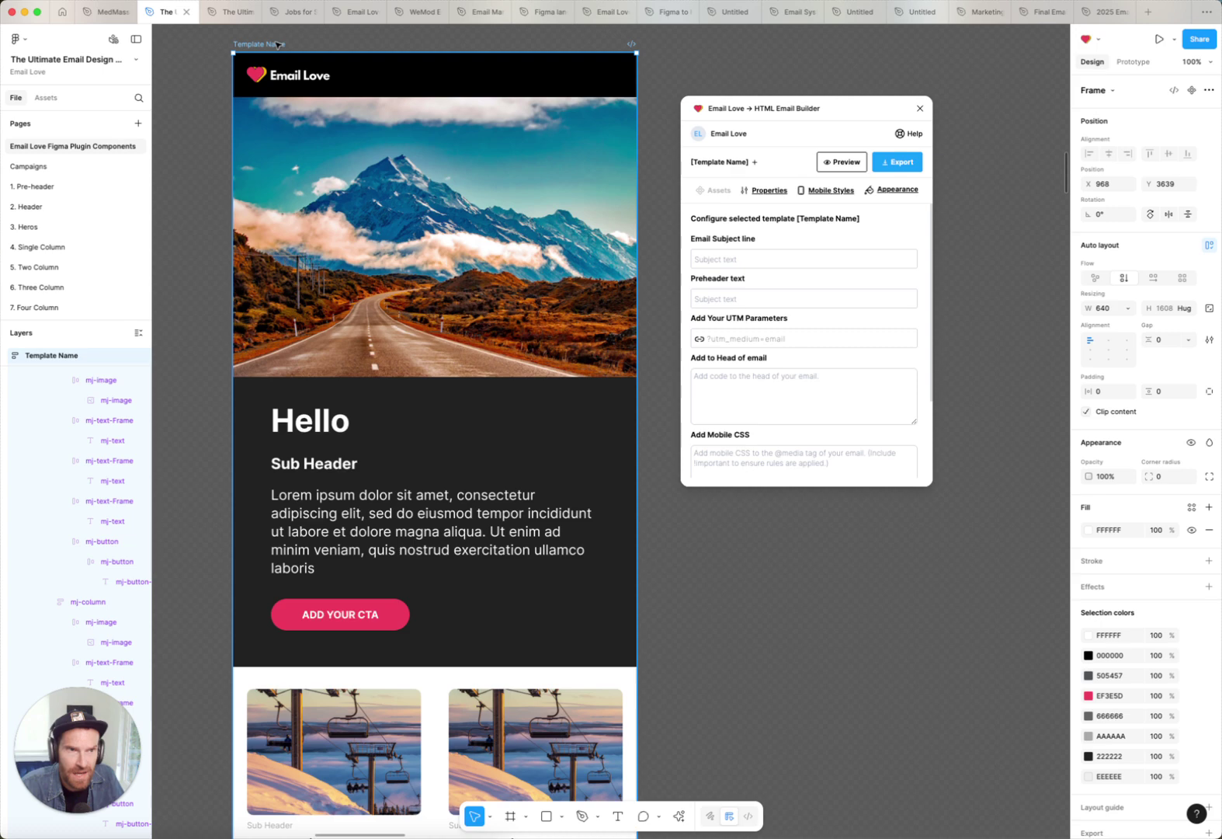
- Enable mobile padding for the hero's ADD YOUR CTA button frame and set its left and right values to 30
{"action": "left_click", "coordinate": [445, 526]}
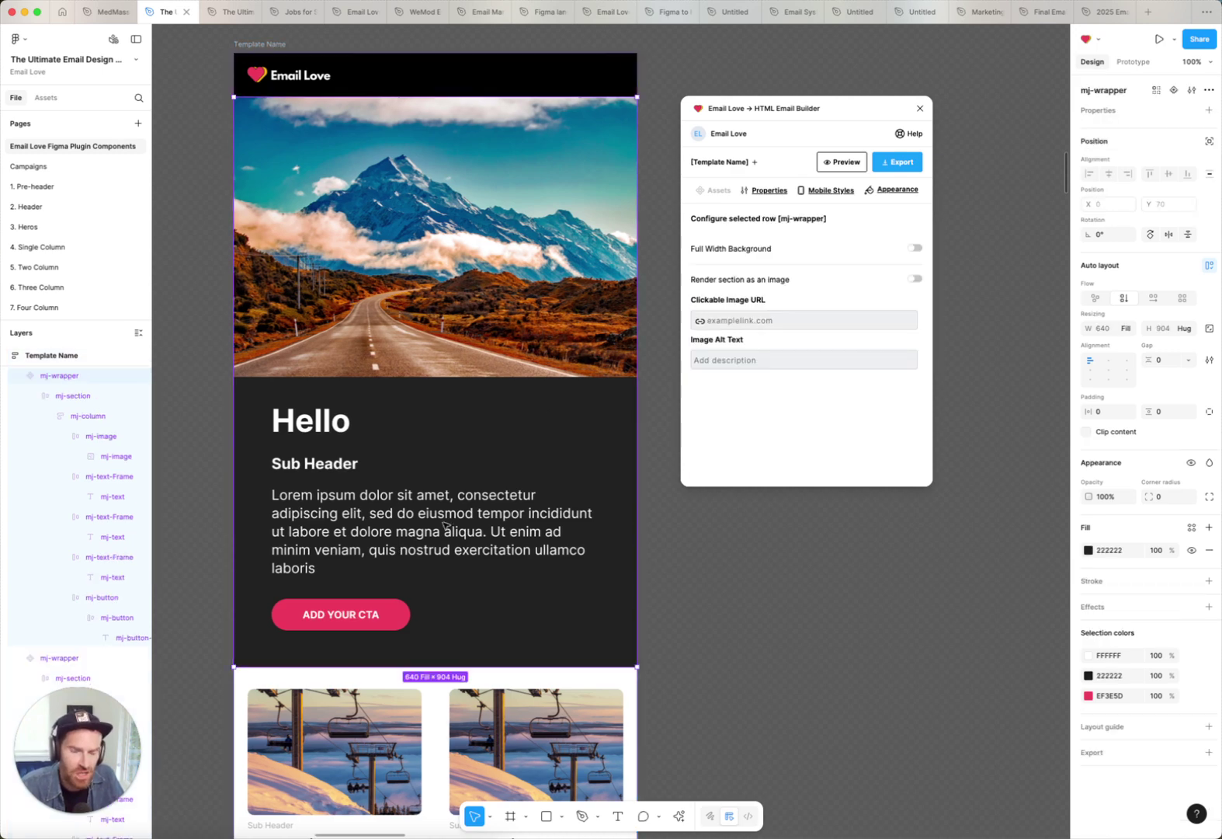
{"action": "left_click", "coordinate": [489, 621]}
{"action": "left_click", "coordinate": [489, 621]}
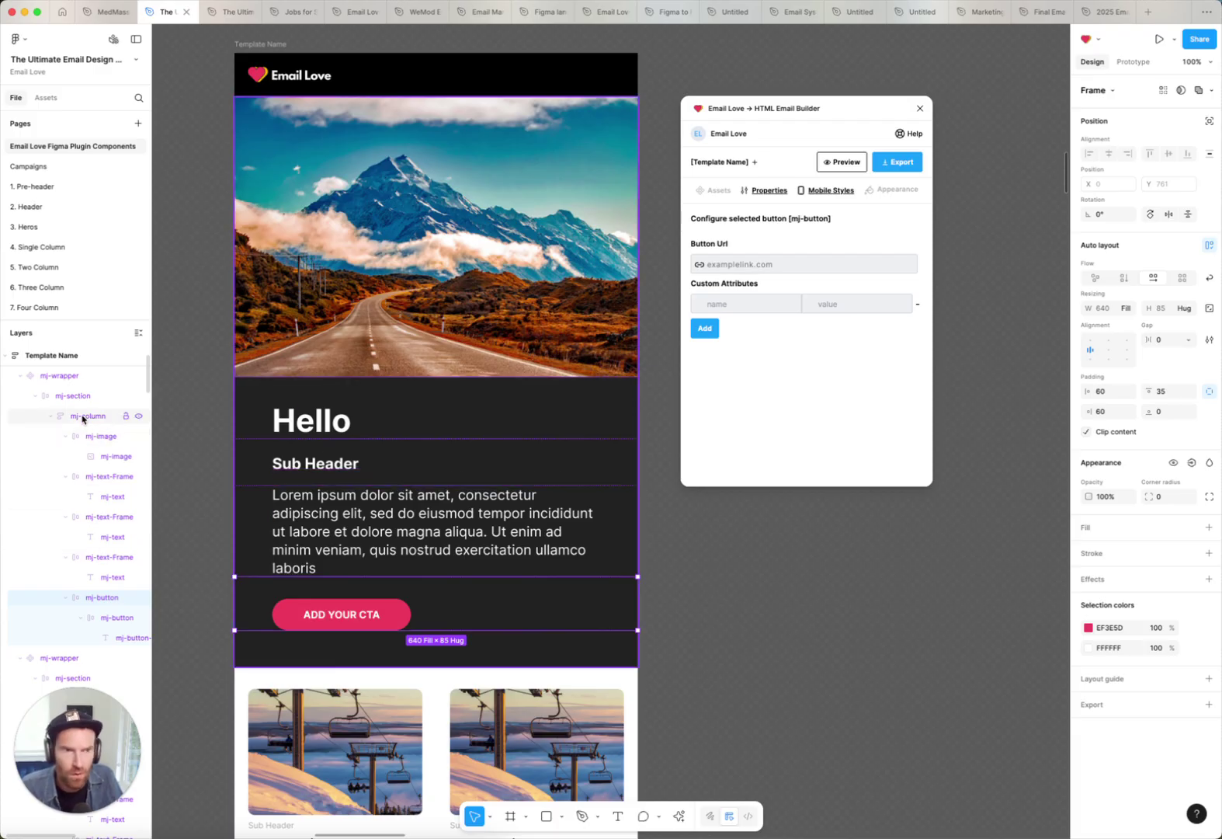
{"action": "left_click", "coordinate": [828, 192]}
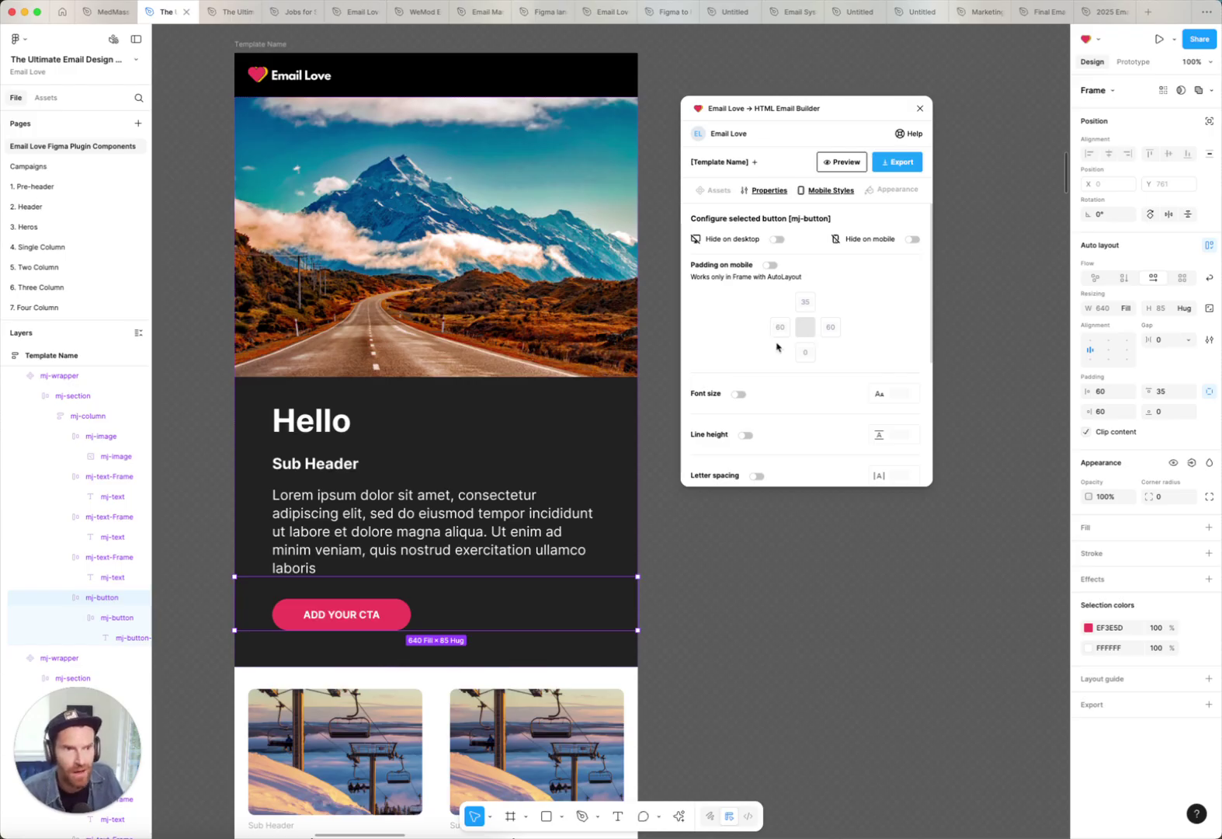
{"action": "left_click", "coordinate": [768, 266]}
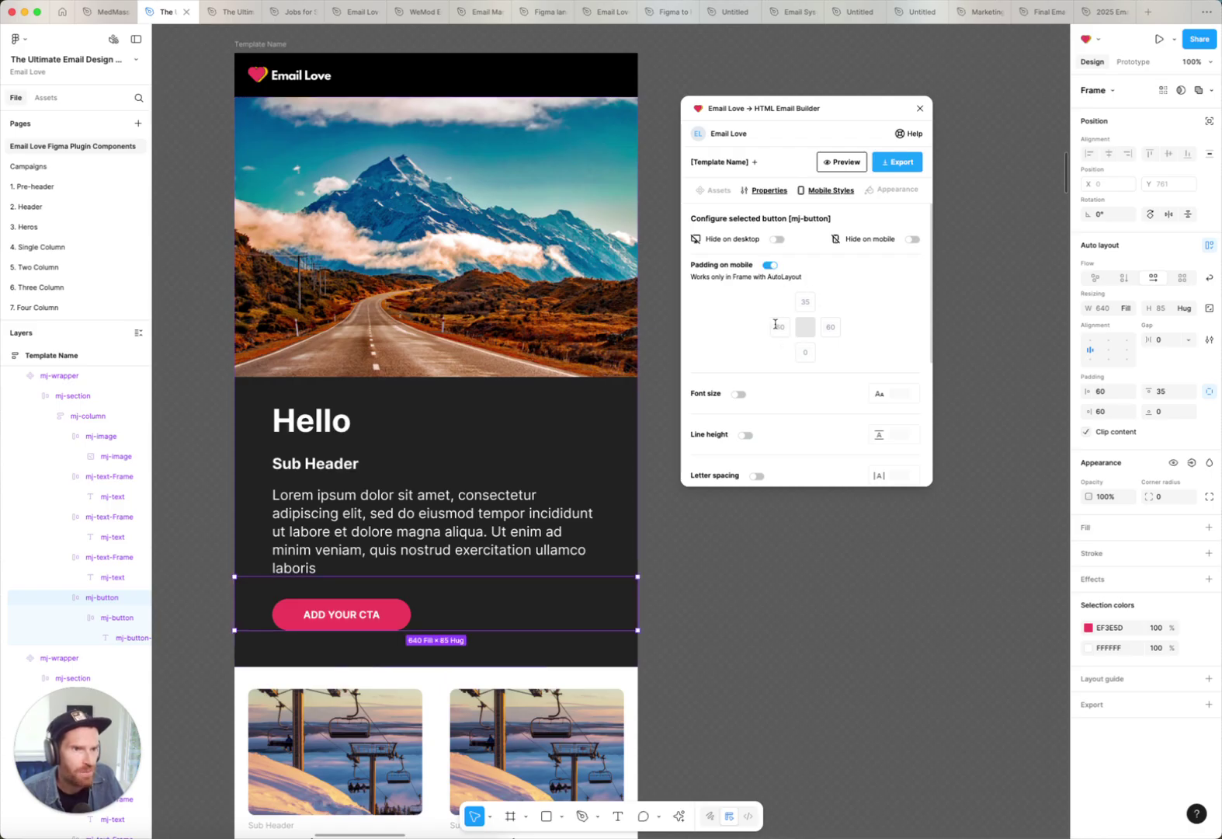
{"action": "type", "text": "3"}
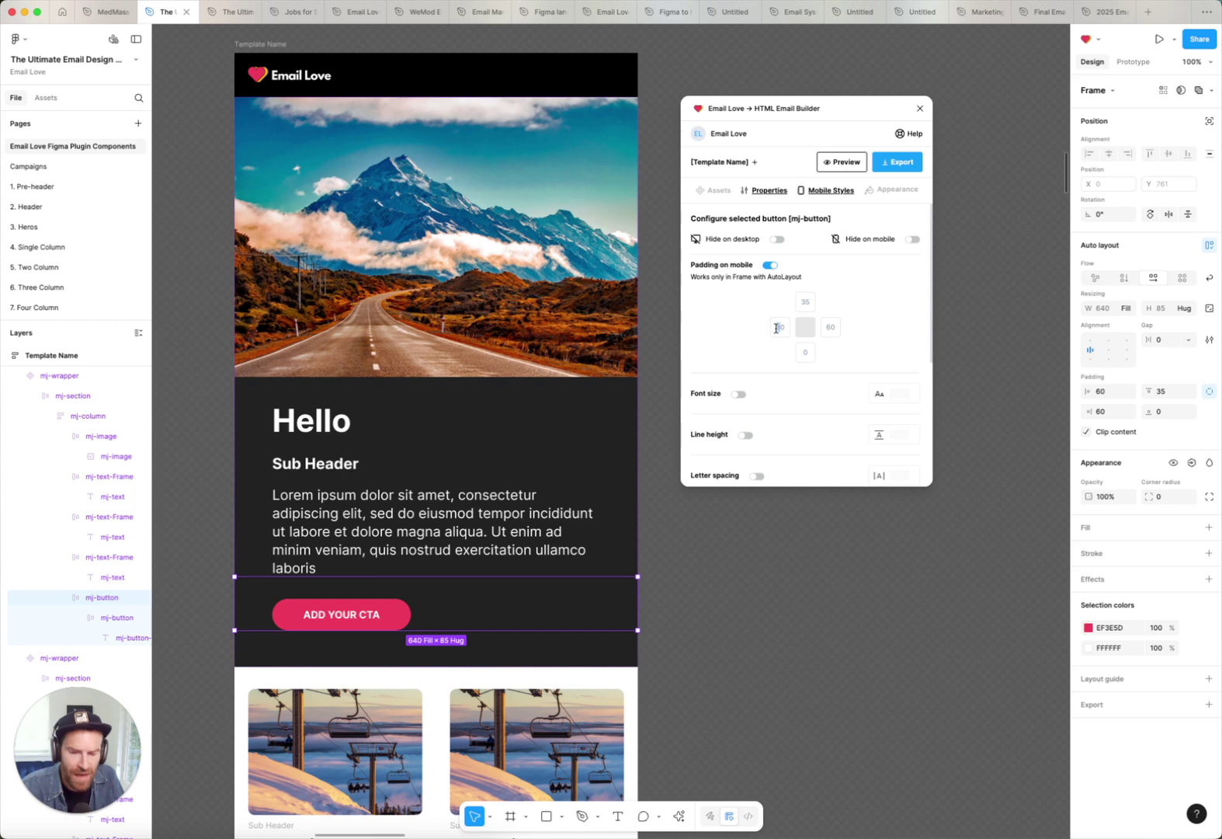
{"action": "left_click_drag", "start_coordinate": [830, 327], "coordinate": [819, 327]}
{"action": "type", "text": "3"}
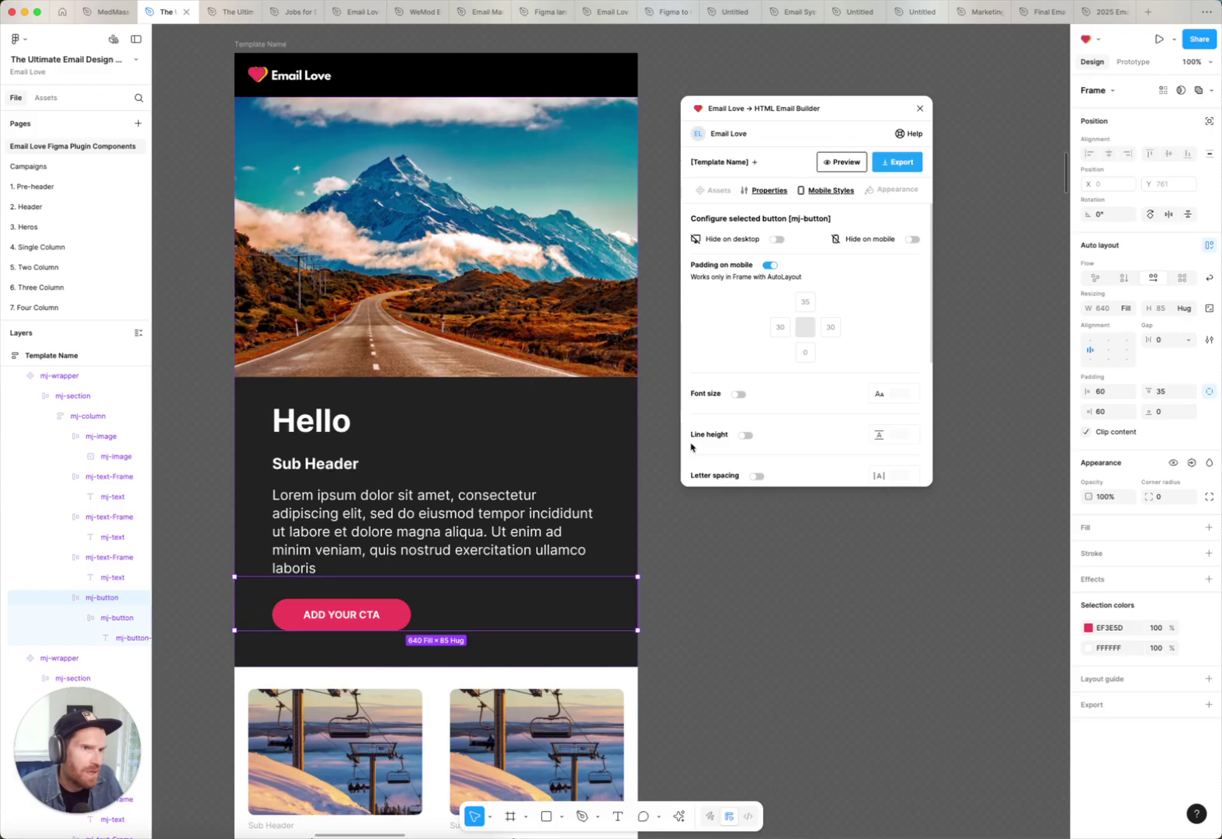
- Set the mobile padding of the hero's lorem ipsum paragraph frame to 35 on the left and right
{"action": "left_click", "coordinate": [394, 539]}
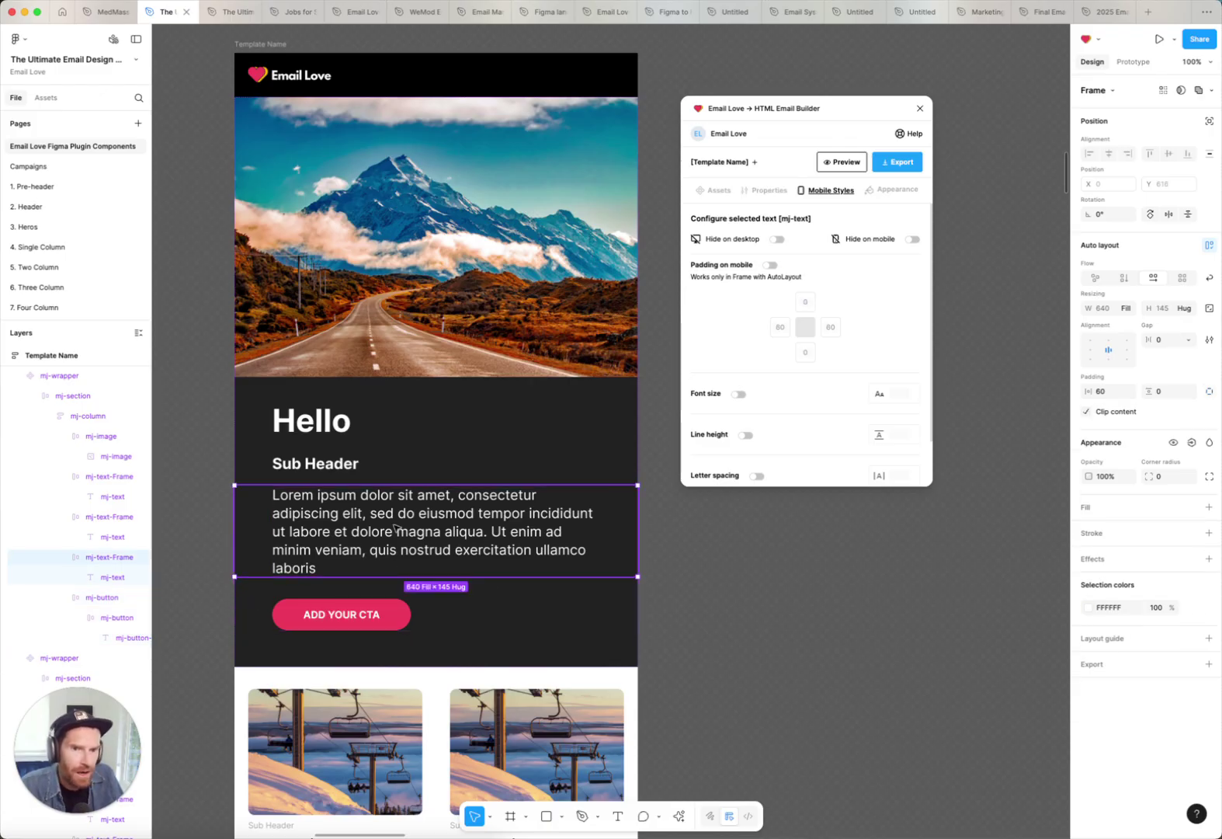
{"action": "left_click", "coordinate": [781, 327]}
{"action": "type", "text": "35"}
{"action": "left_click", "coordinate": [830, 327]}
{"action": "type", "text": "35"}
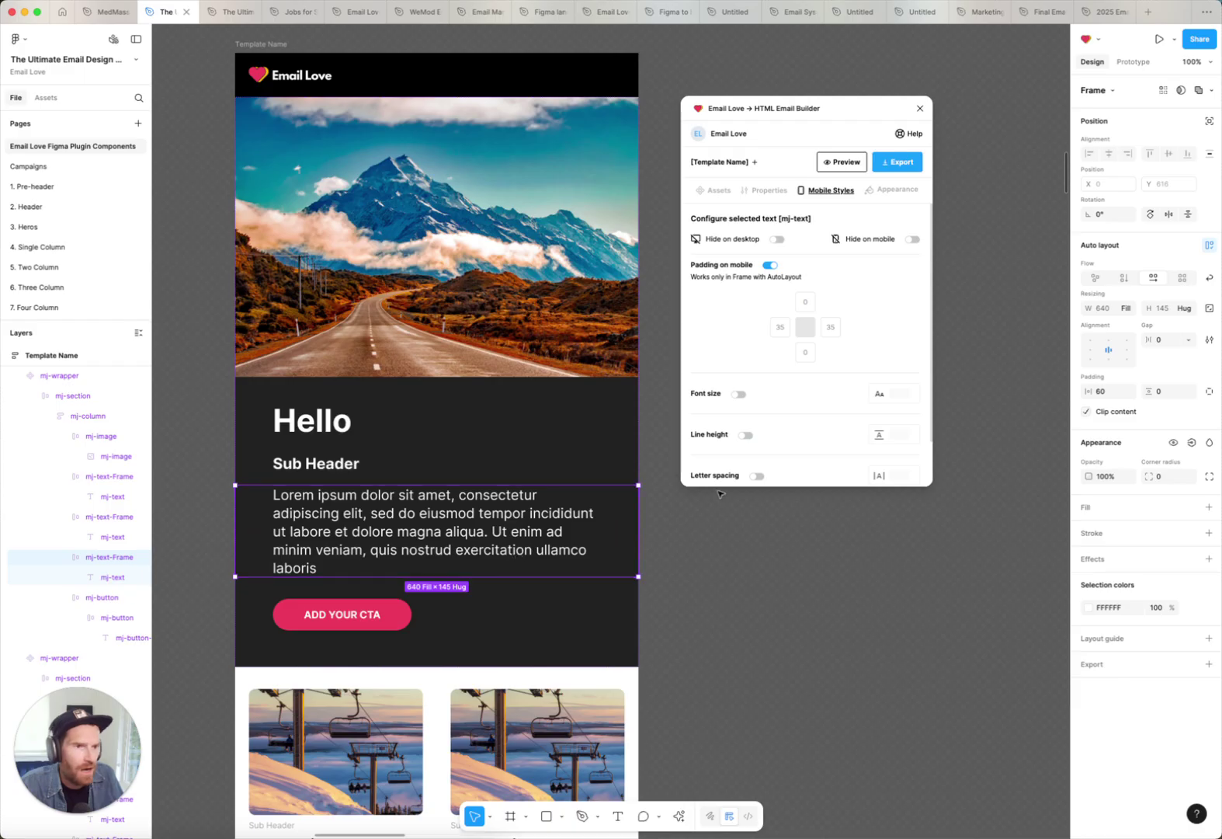
{"action": "scroll", "coordinate": [739, 350], "scroll_direction": "down", "scroll_amount": 2}
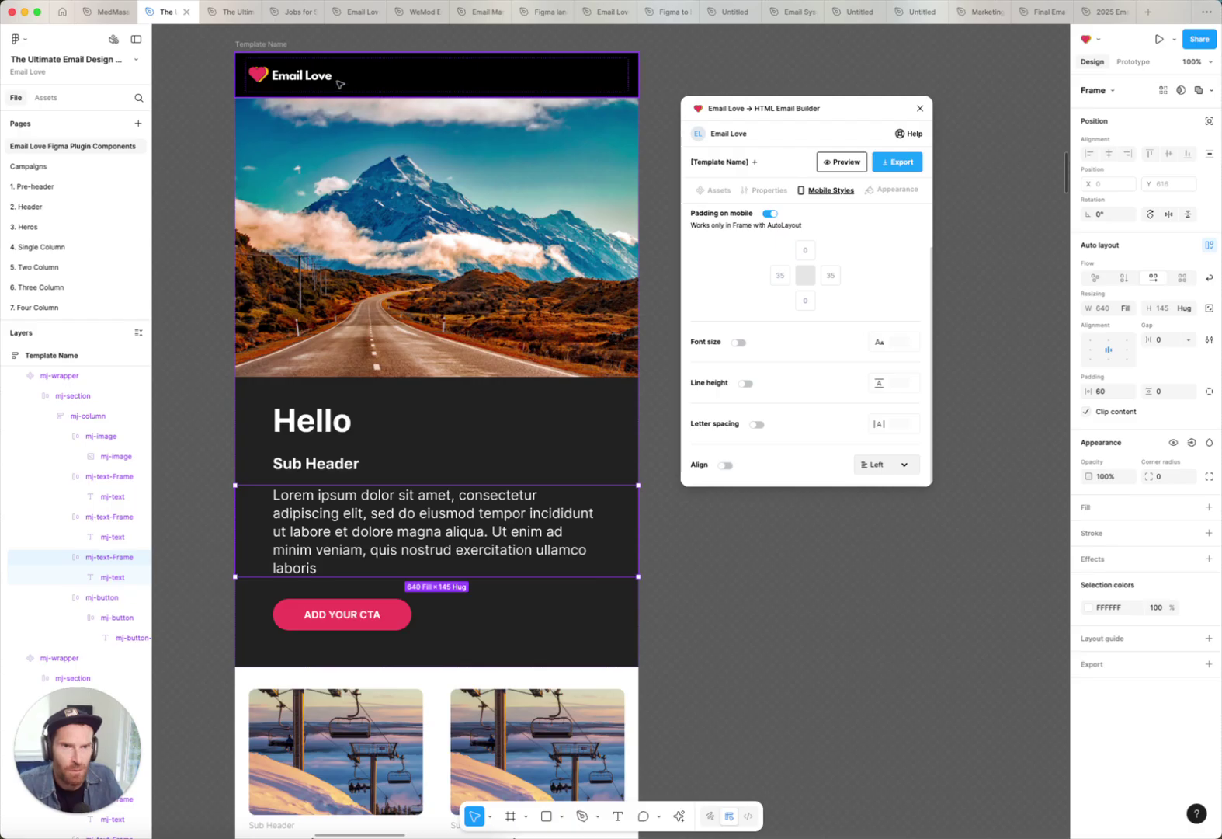
- Toggle Stack Columns off and back on for the two-column product row, and enable Reverse Stack Columns
{"action": "scroll", "coordinate": [547, 596], "scroll_direction": "down", "scroll_amount": 5}
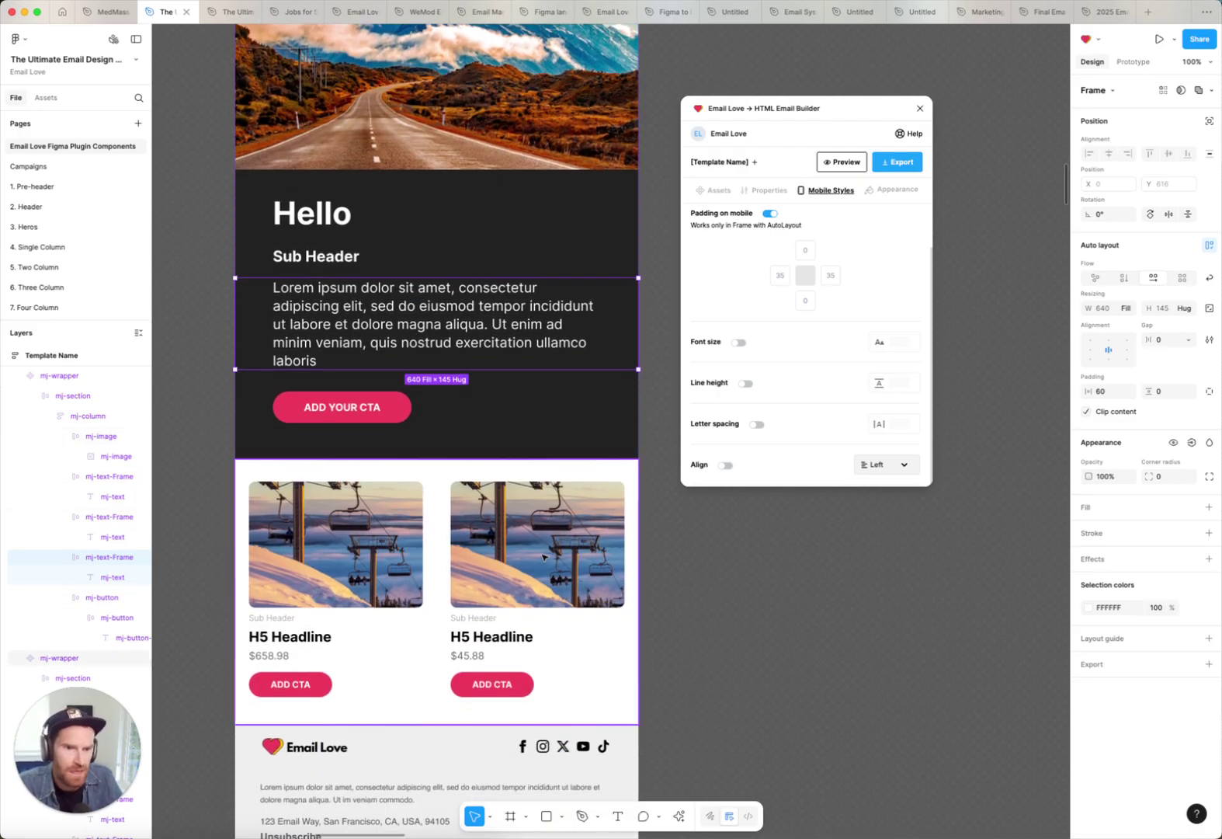
{"action": "left_click", "coordinate": [543, 554]}
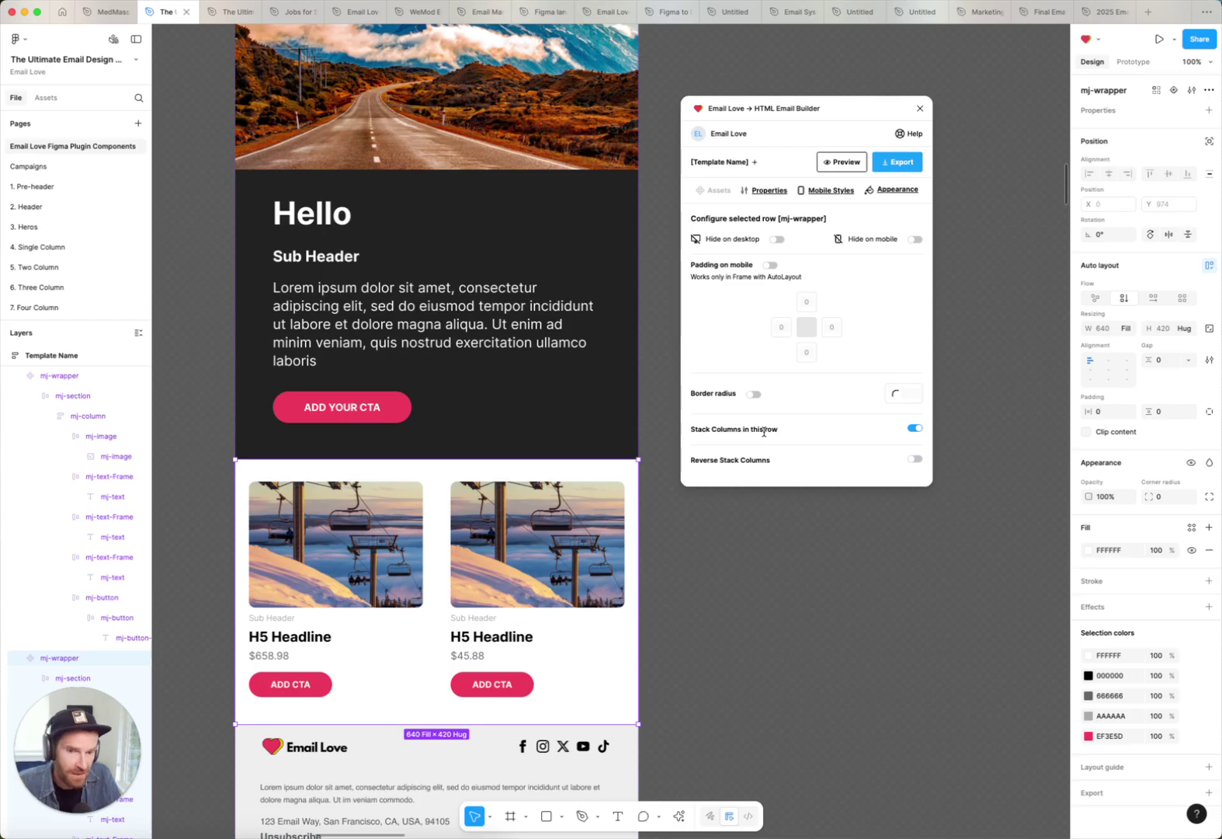
{"action": "left_click", "coordinate": [915, 428]}
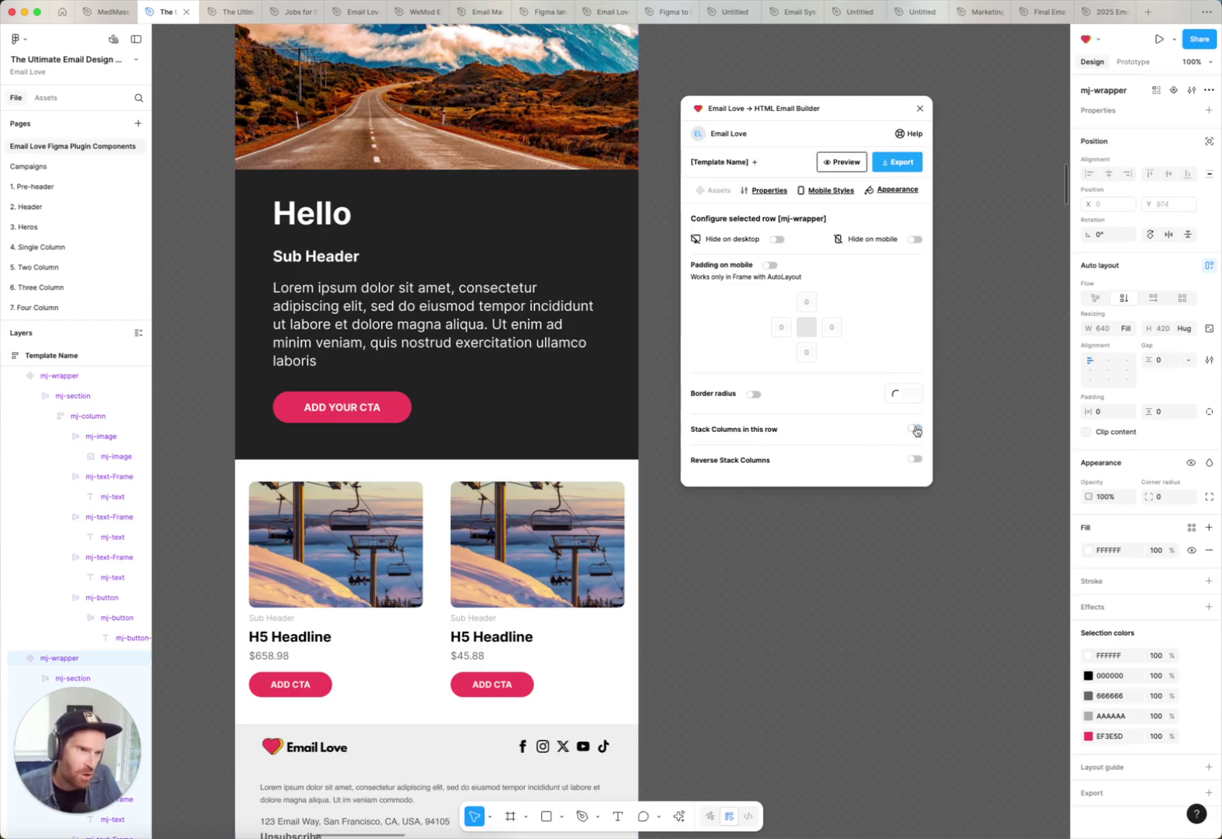
{"action": "left_click", "coordinate": [916, 429]}
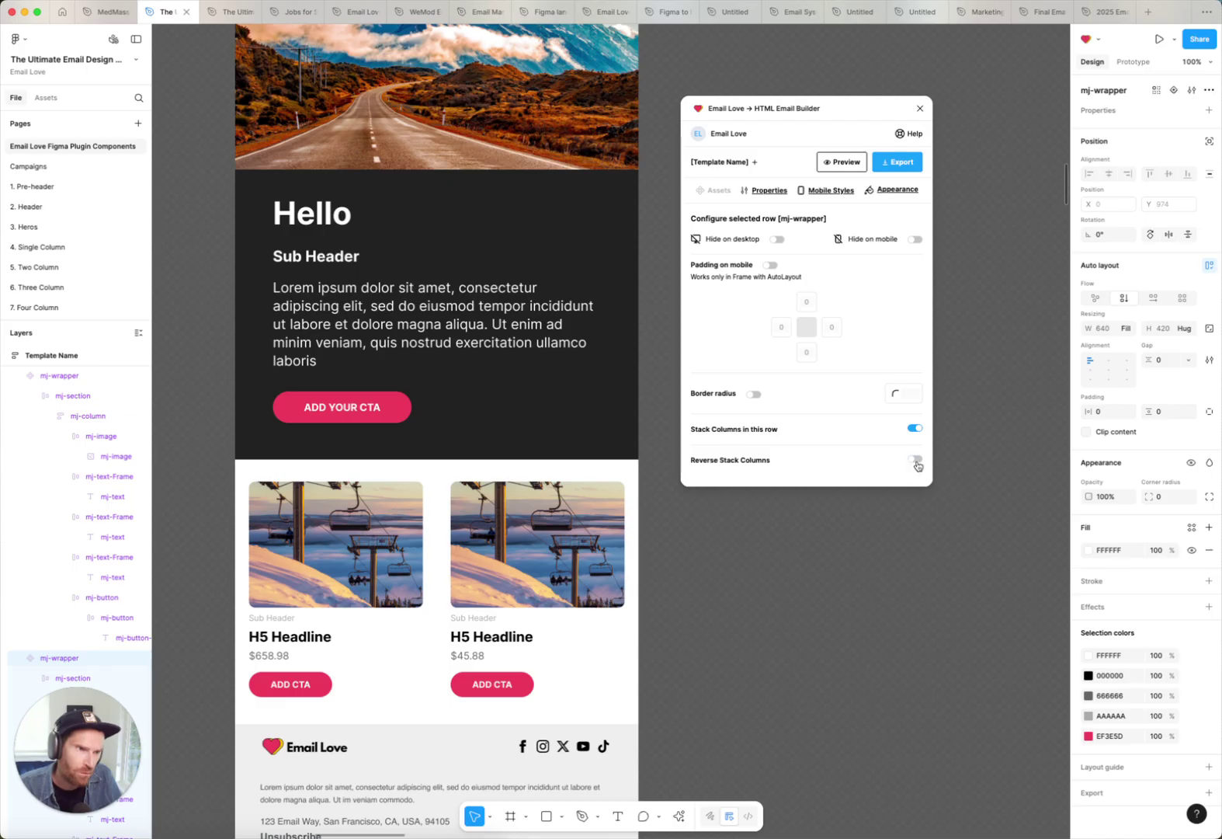
{"action": "left_click", "coordinate": [915, 460]}
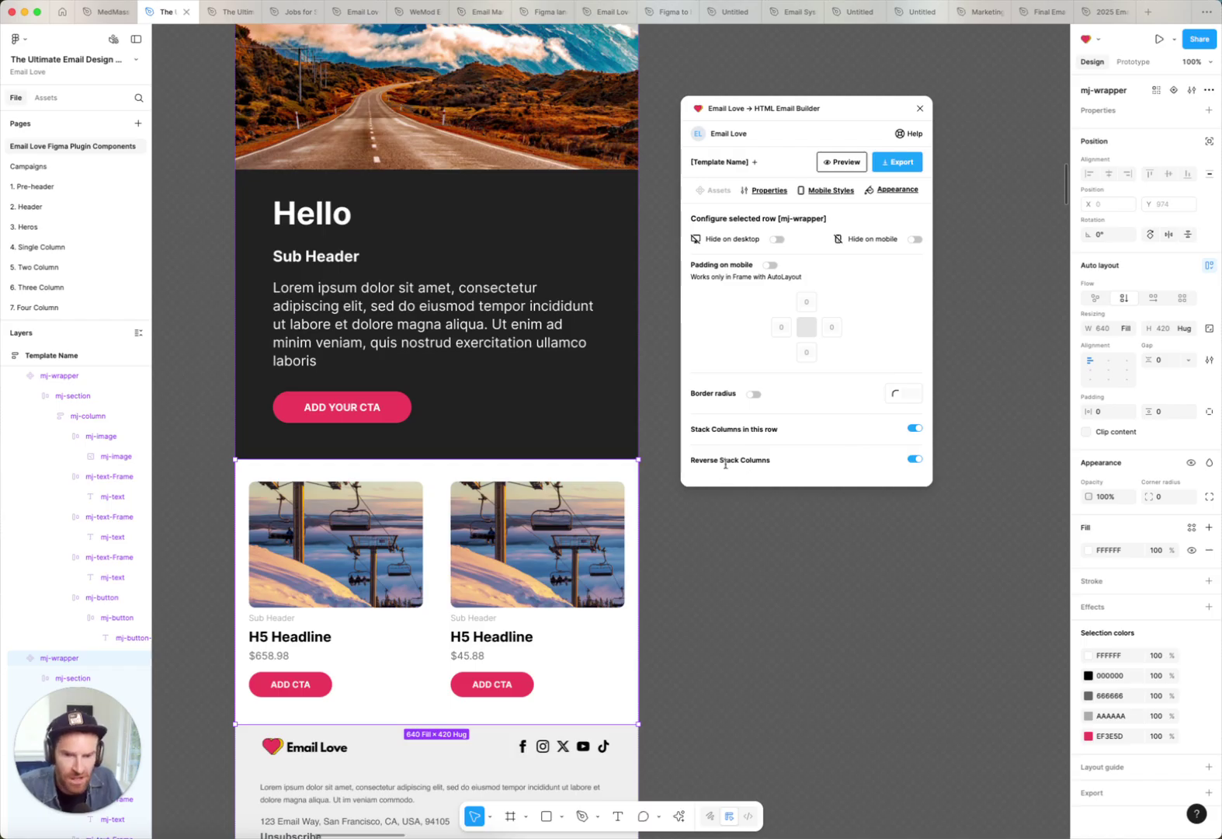
- Select the Template Name frame and review its template-level colour styles and the available global fonts
{"action": "scroll", "coordinate": [451, 301], "scroll_direction": "up", "scroll_amount": 5}
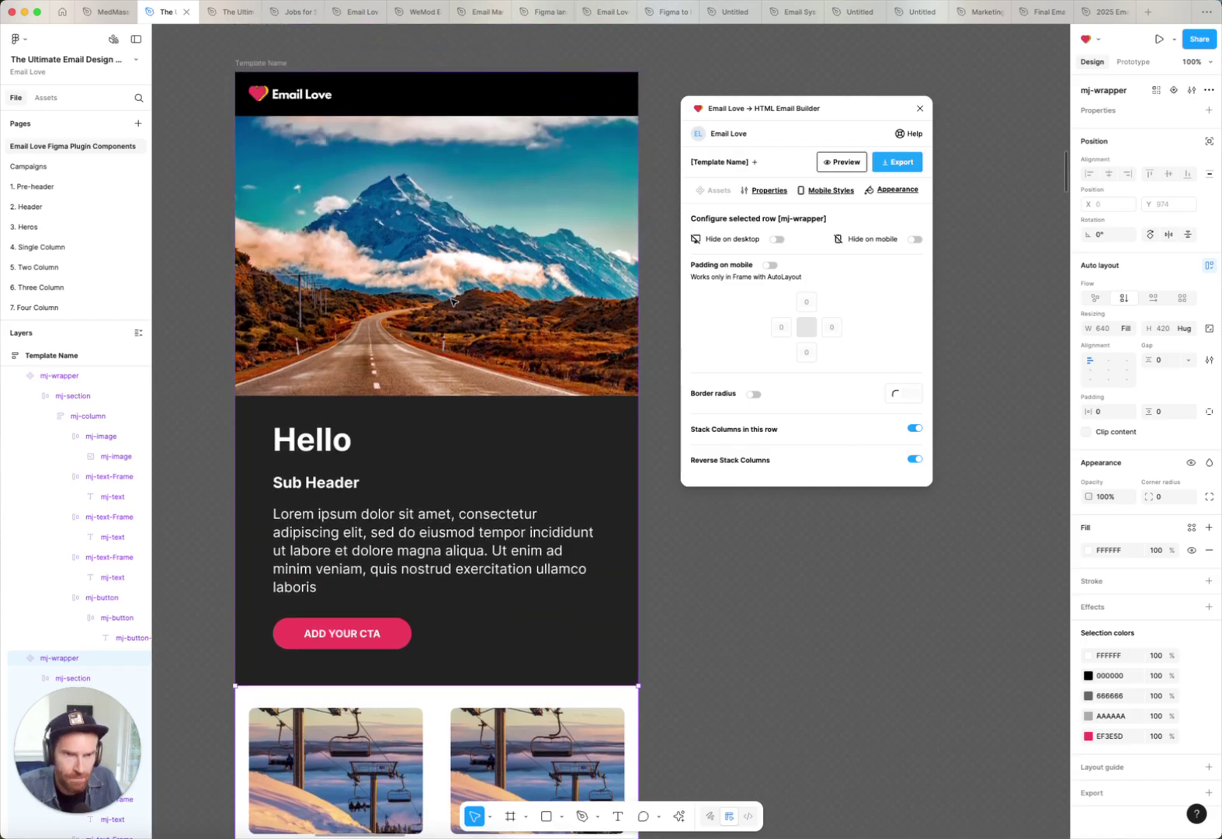
{"action": "left_click", "coordinate": [246, 64]}
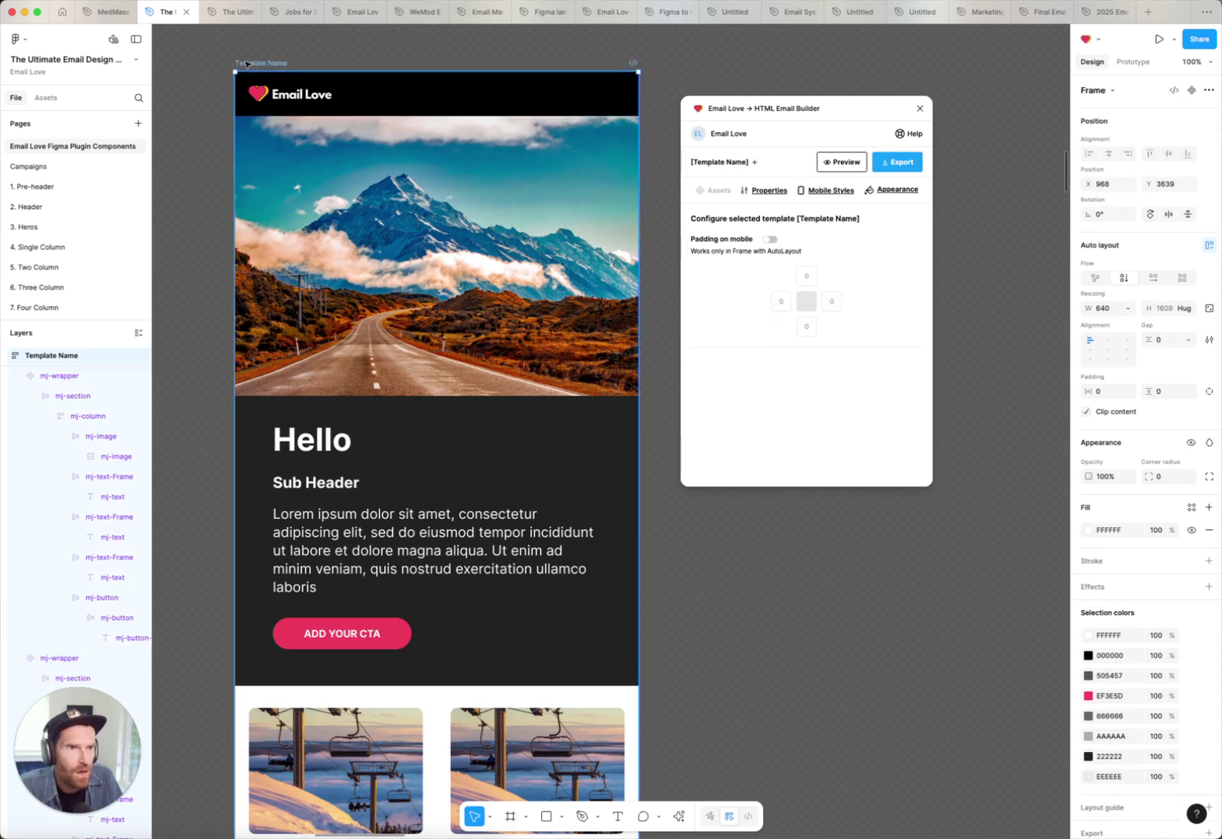
{"action": "left_click", "coordinate": [898, 192]}
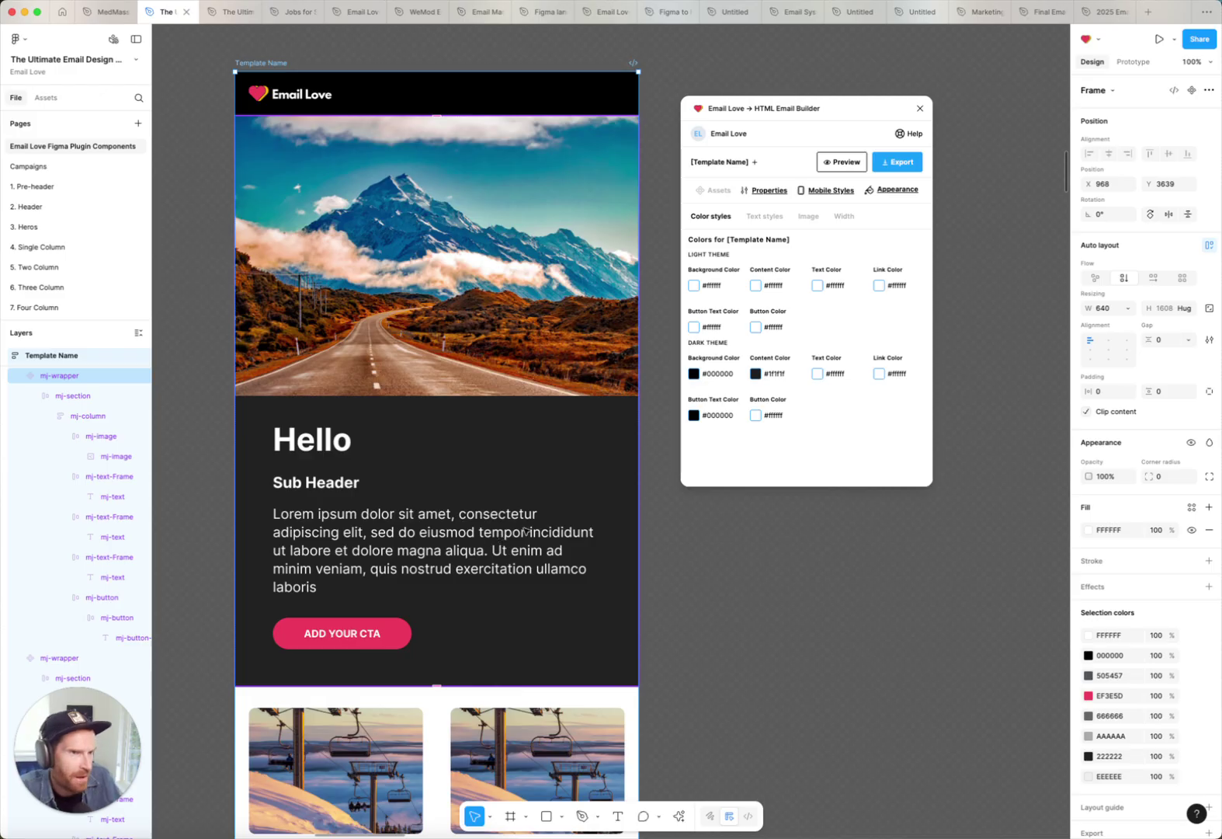
{"action": "left_click", "coordinate": [770, 220]}
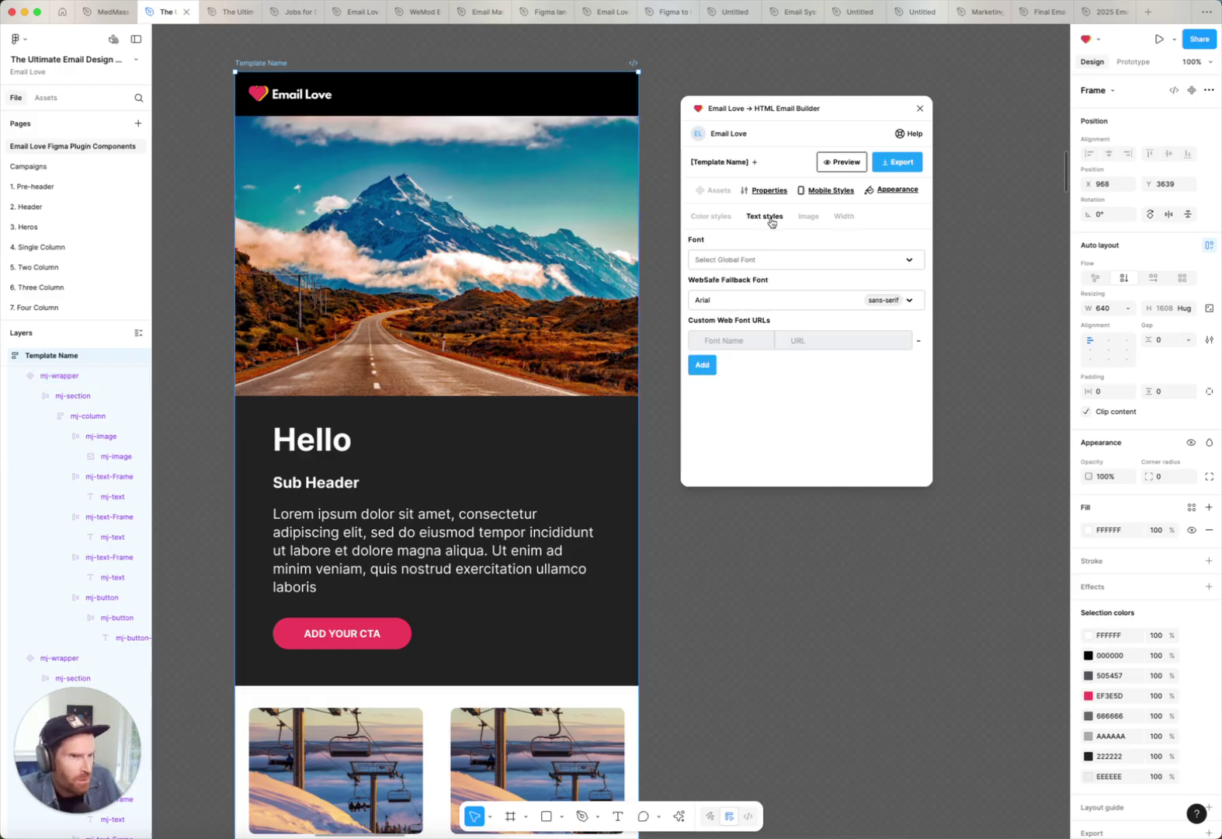
{"action": "left_click", "coordinate": [774, 260]}
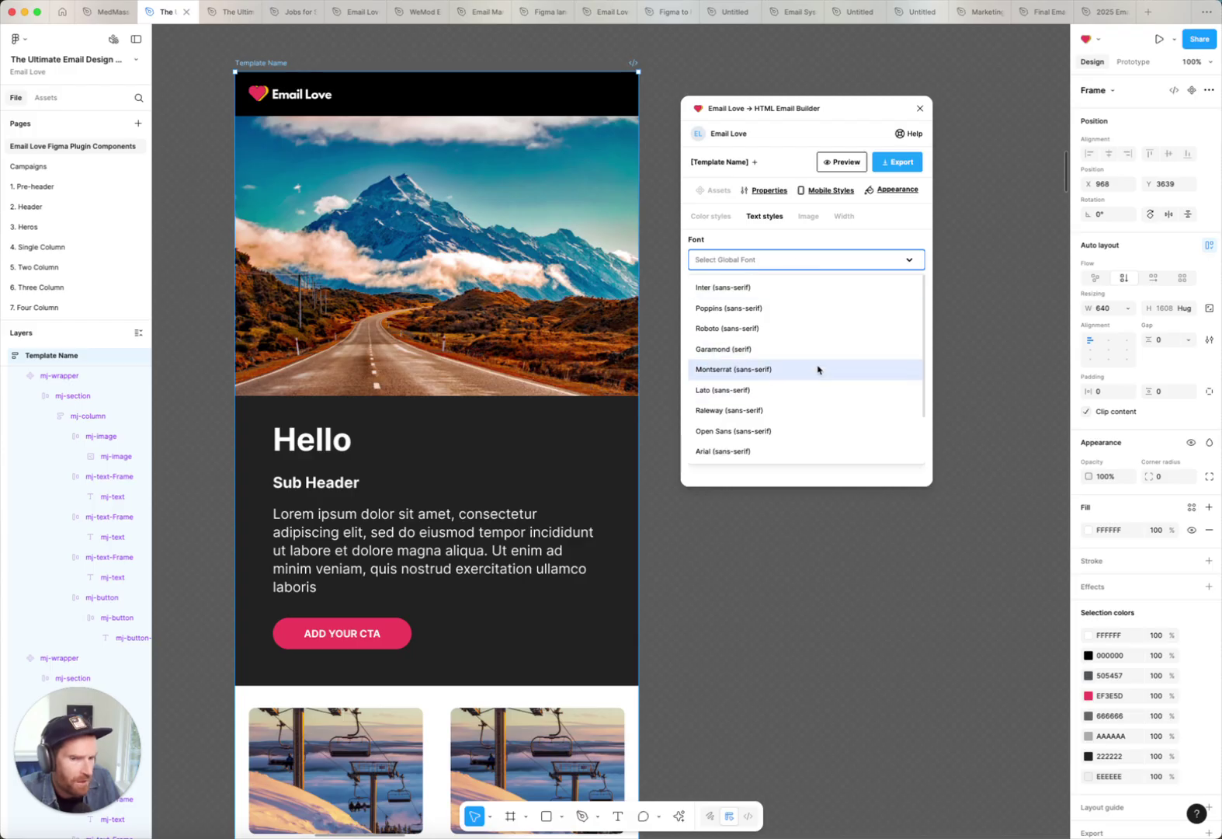
{"action": "left_click", "coordinate": [796, 264]}
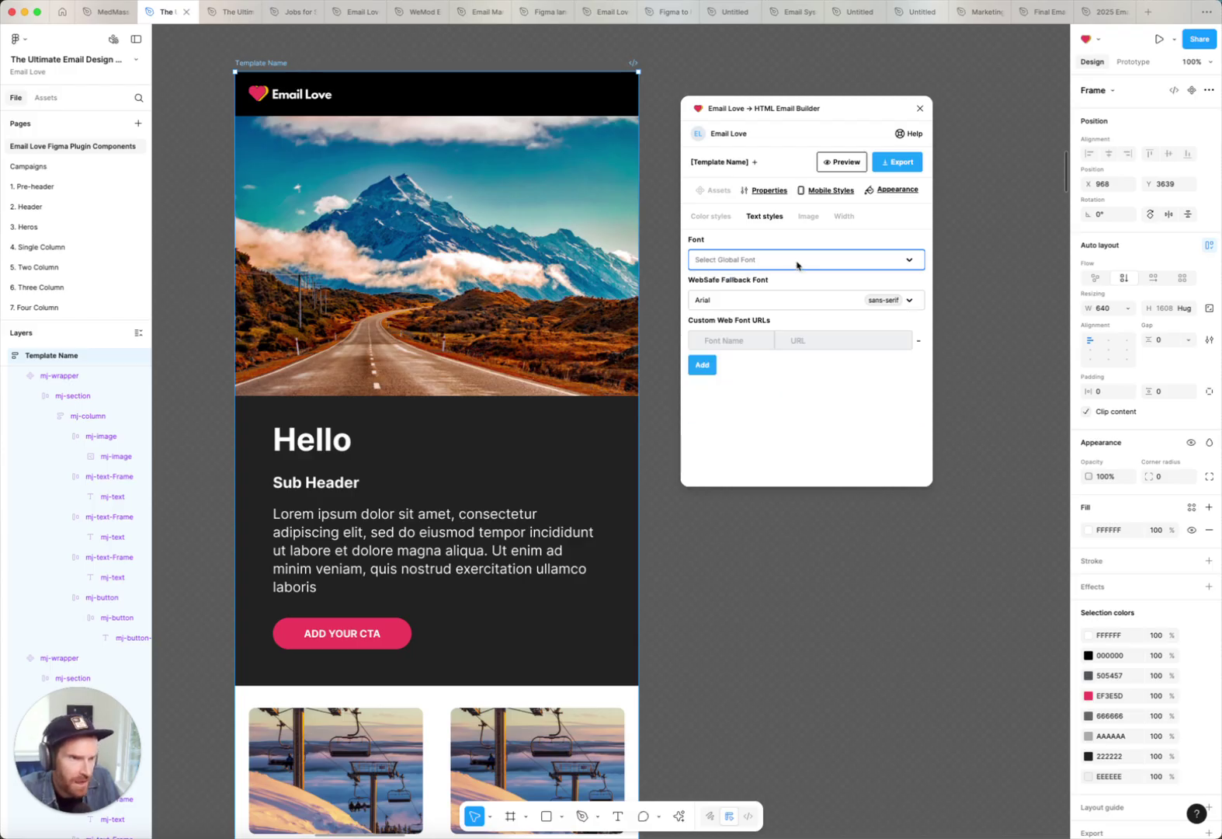
- Review the template's web-safe fallback fonts, custom web font URL fields and email width setting
{"action": "left_click", "coordinate": [738, 308]}
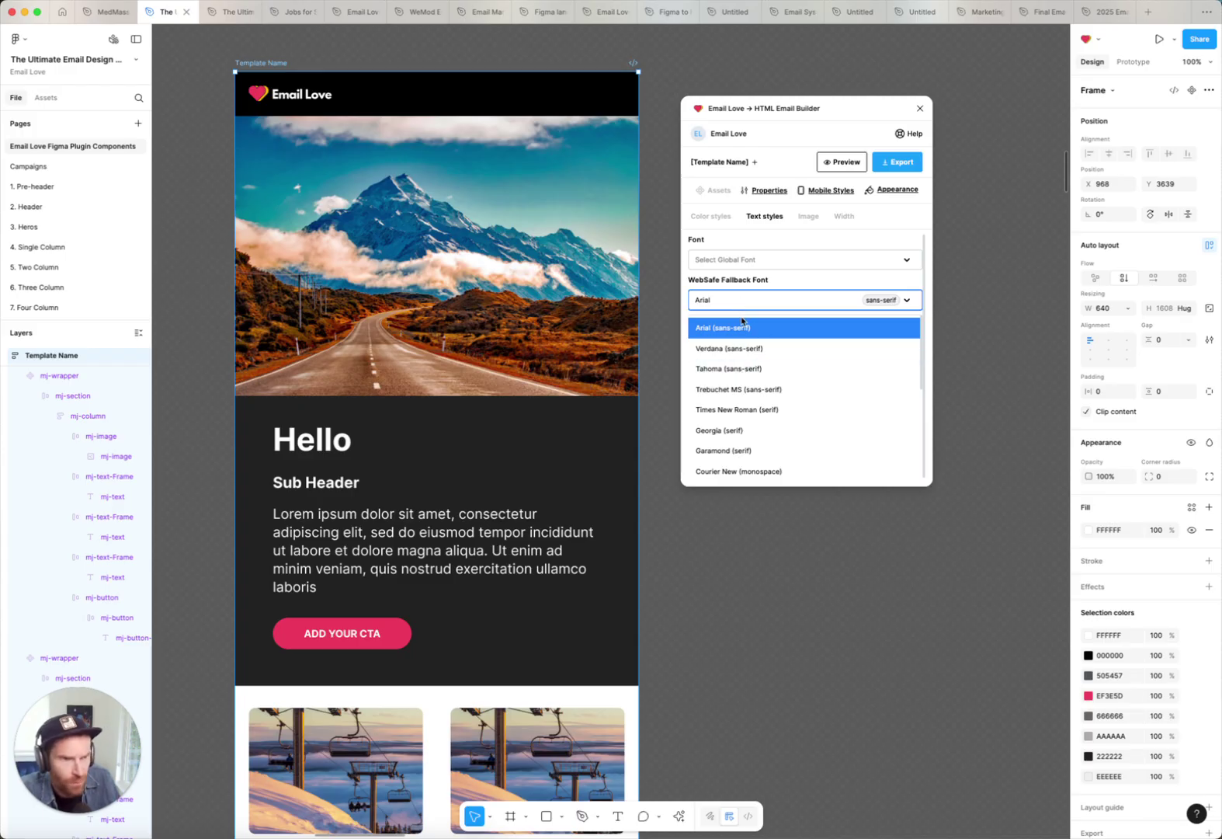
{"action": "left_click", "coordinate": [740, 308]}
{"action": "left_click", "coordinate": [747, 341]}
{"action": "left_click", "coordinate": [791, 338]}
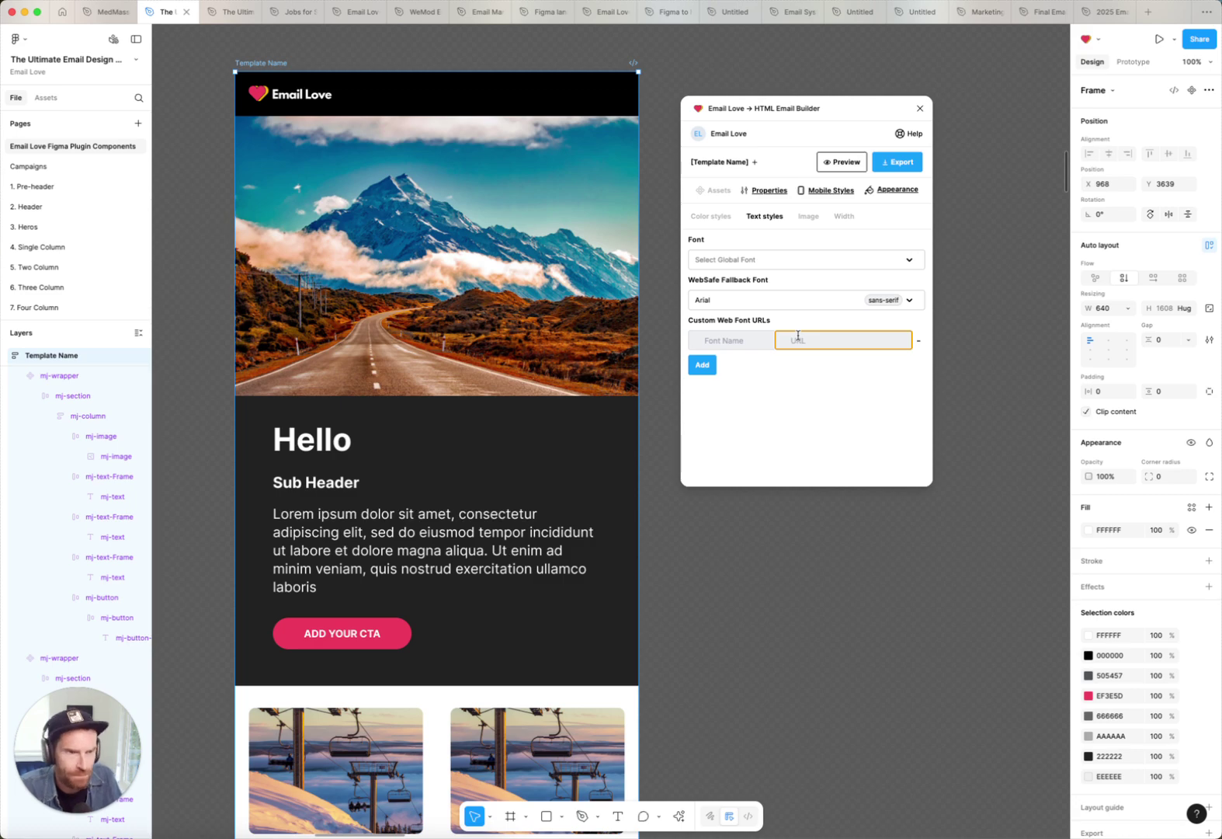
{"action": "left_click", "coordinate": [847, 216]}
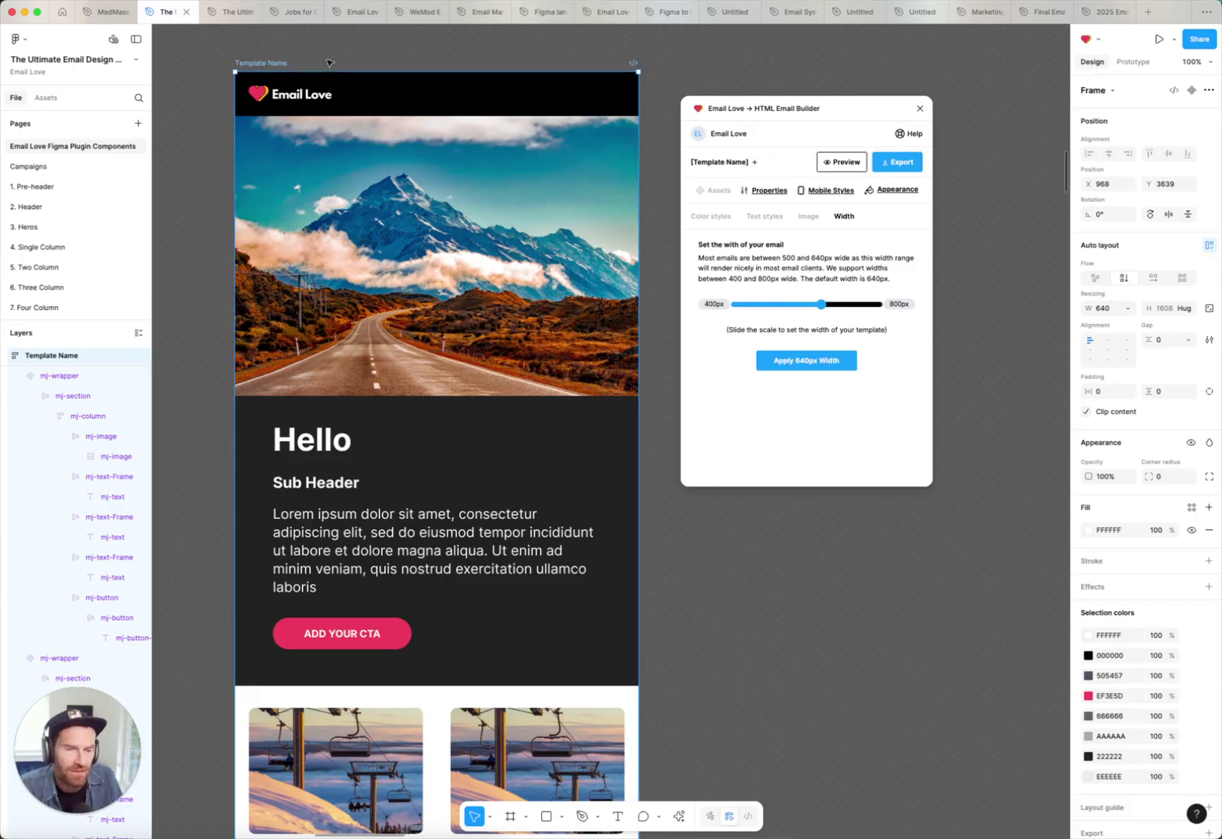
- Preview the email template in desktop view and look through its full length
{"action": "left_click", "coordinate": [845, 163]}
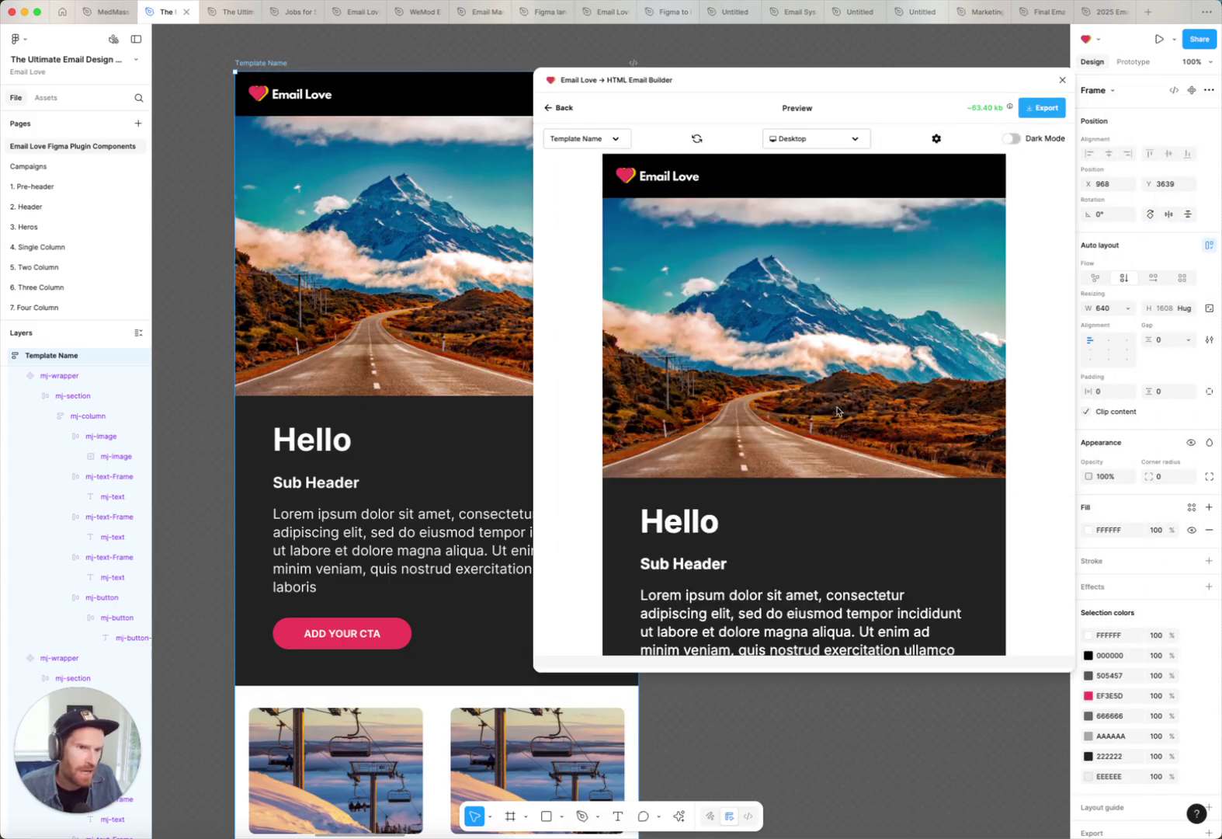
{"action": "scroll", "coordinate": [695, 327], "scroll_direction": "down", "scroll_amount": 5}
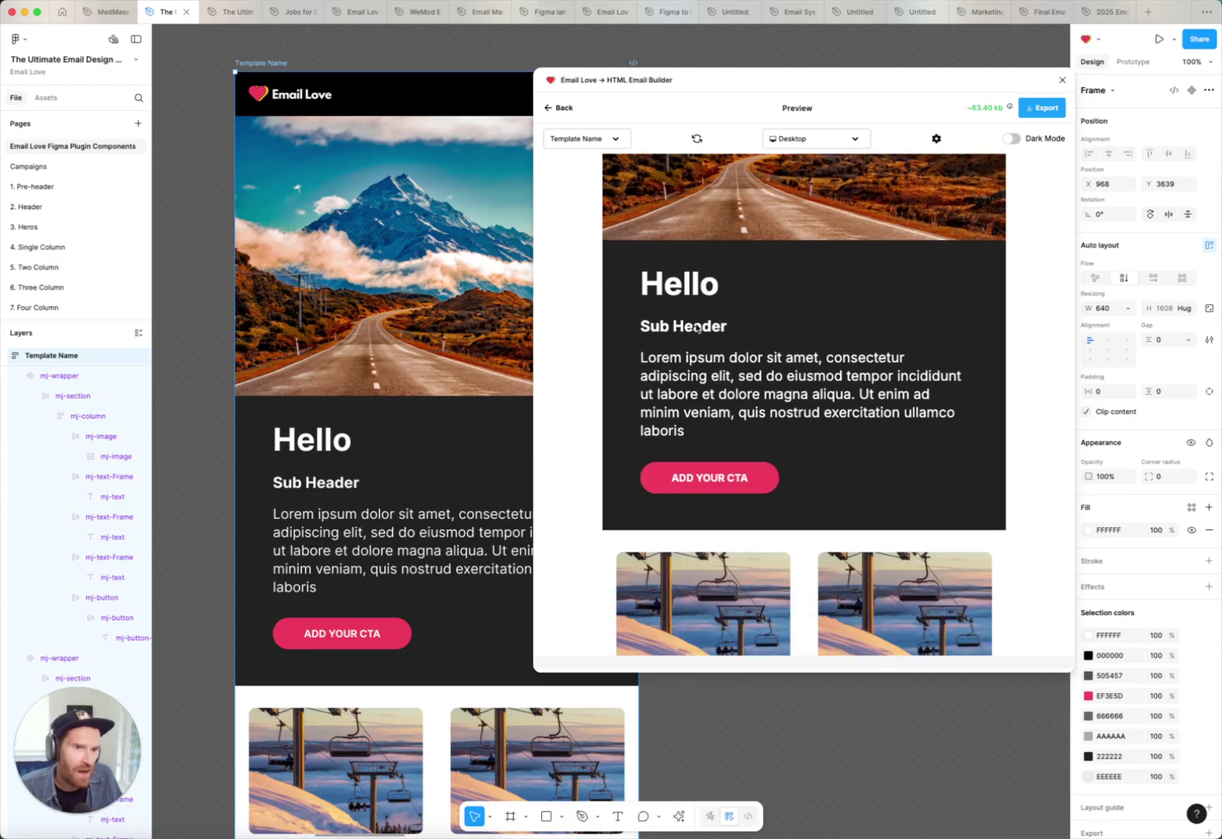
{"action": "scroll", "coordinate": [696, 327], "scroll_direction": "down", "scroll_amount": 8}
{"action": "scroll", "coordinate": [777, 311], "scroll_direction": "up", "scroll_amount": 15}
- Preview the email as Iphone 14 Pro Max and examine how the hero's heading, paragraph and button align
{"action": "left_click", "coordinate": [856, 139]}
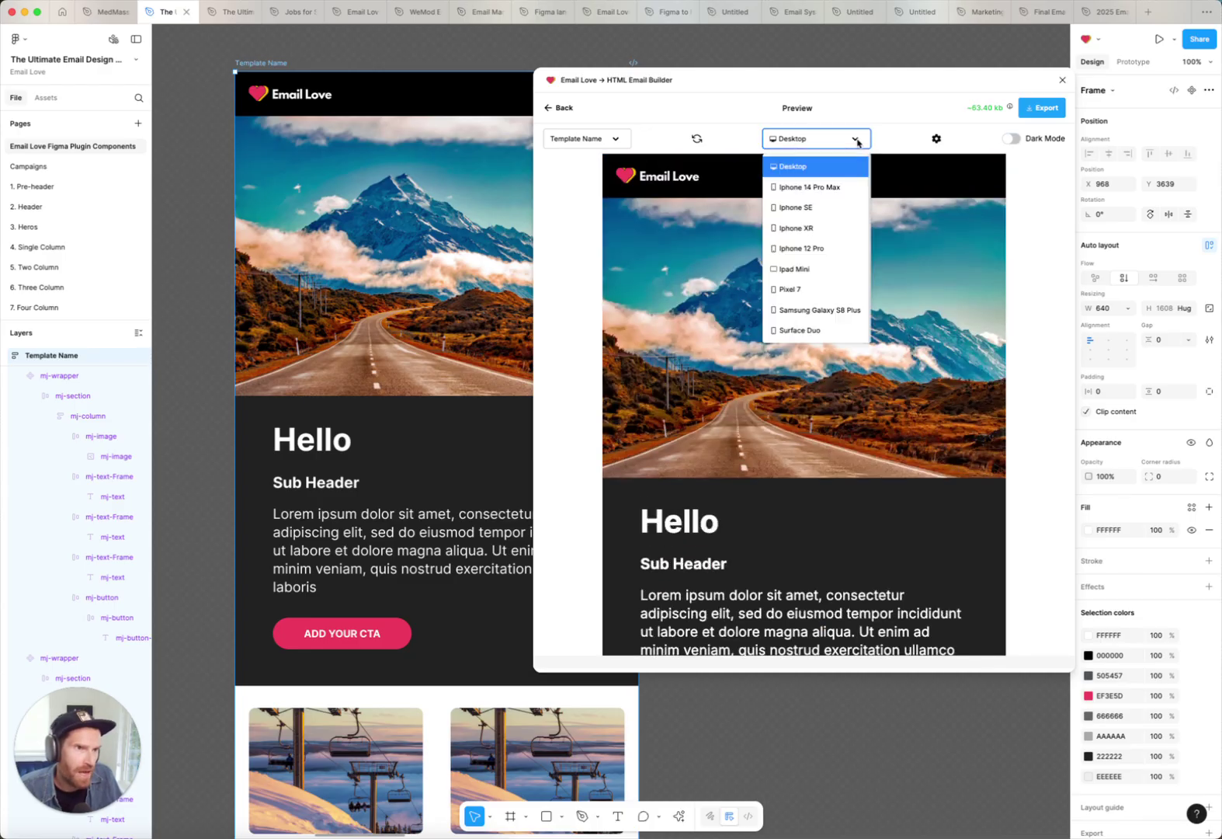
{"action": "left_click", "coordinate": [808, 187]}
{"action": "scroll", "coordinate": [776, 325], "scroll_direction": "down", "scroll_amount": 1}
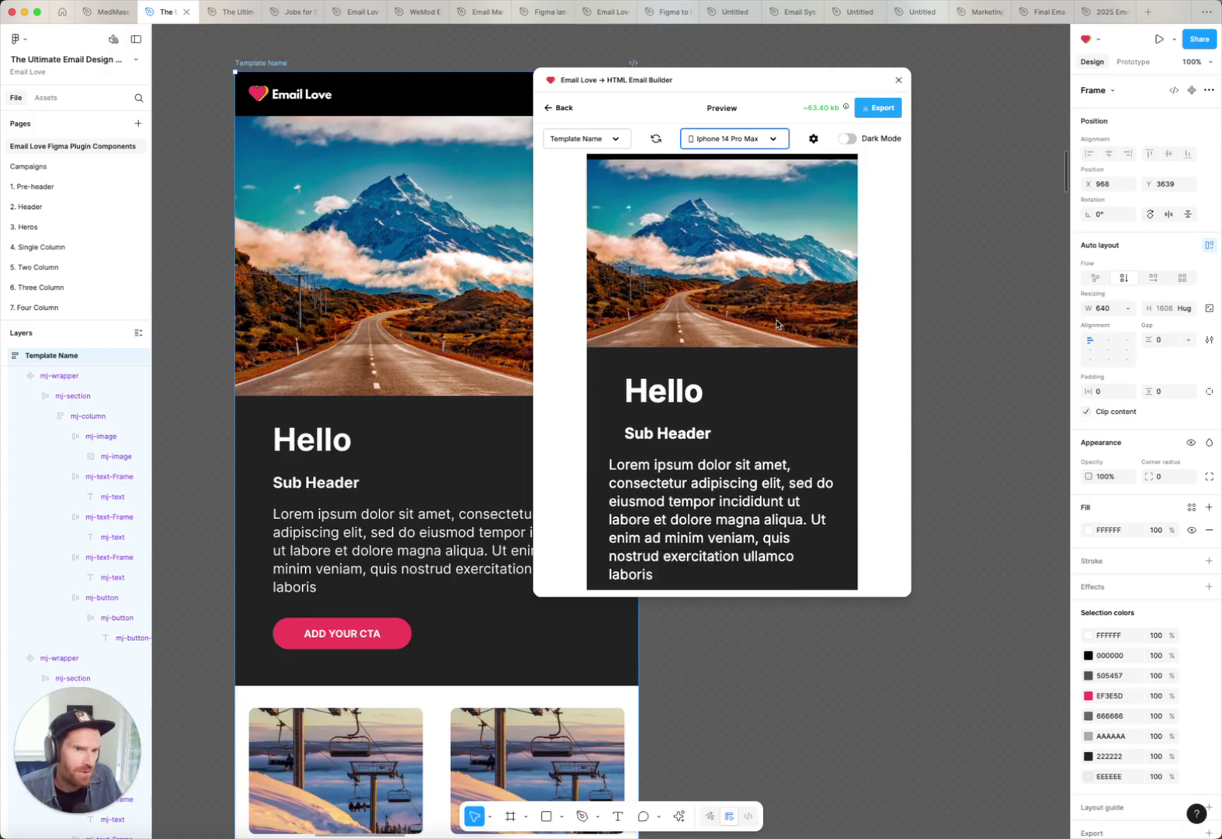
{"action": "scroll", "coordinate": [717, 382], "scroll_direction": "down", "scroll_amount": 4}
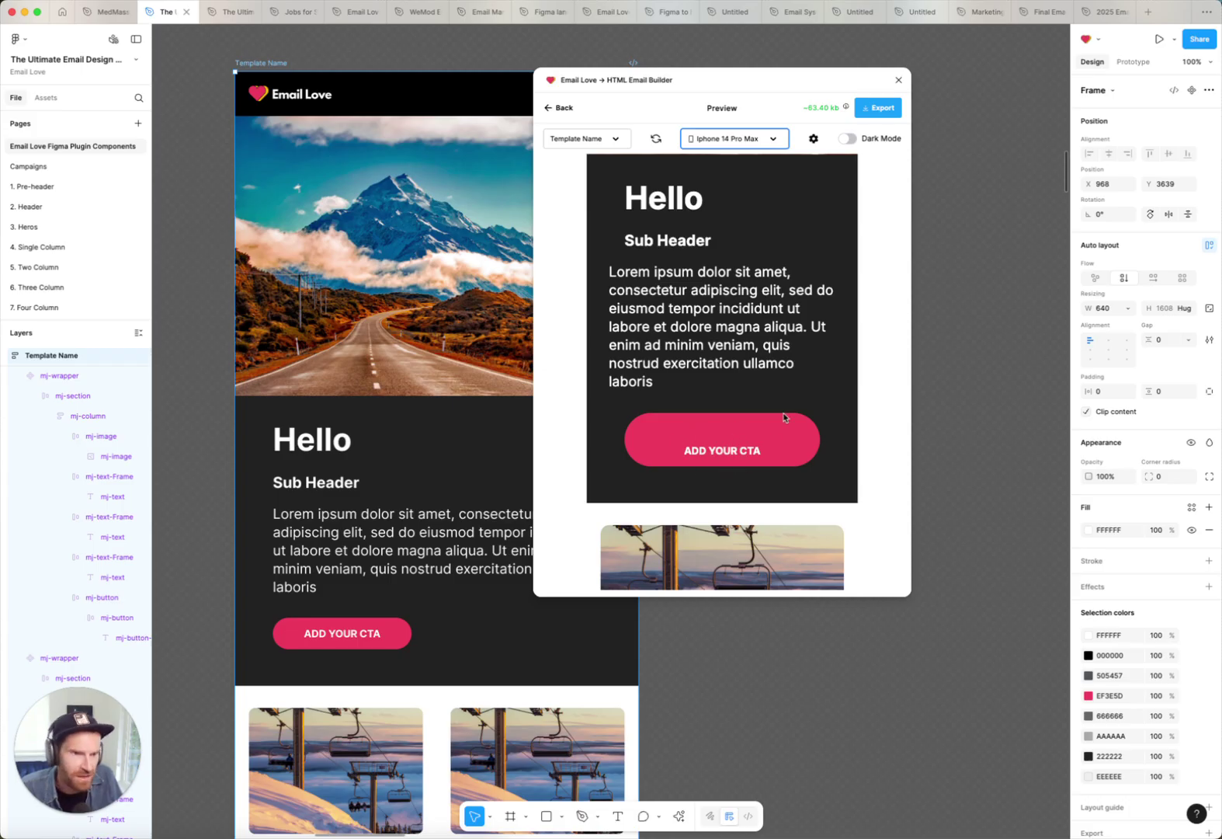
{"action": "scroll", "coordinate": [635, 331], "scroll_direction": "up", "scroll_amount": 1}
{"action": "left_click_drag", "start_coordinate": [648, 252], "coordinate": [687, 249]}
{"action": "left_click", "coordinate": [687, 249]}
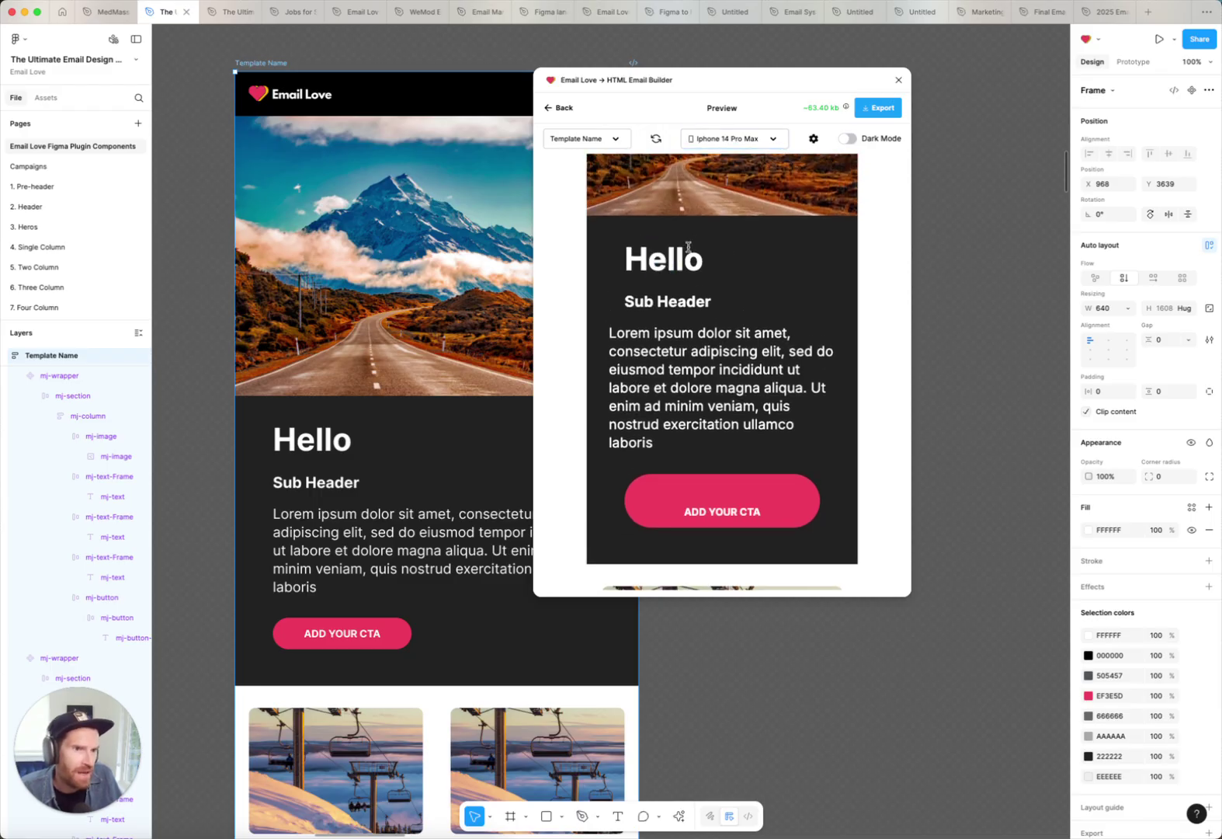
{"action": "scroll", "coordinate": [765, 239], "scroll_direction": "up", "scroll_amount": 1}
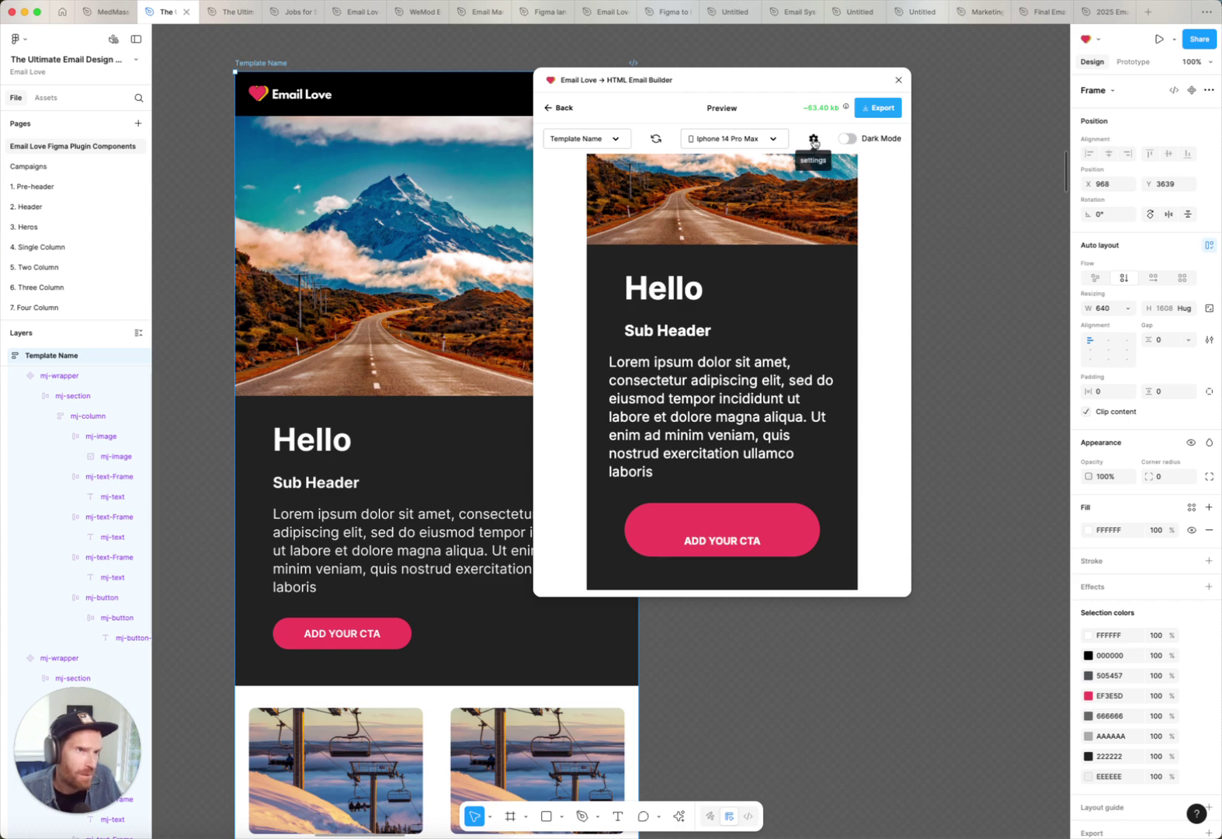
- From the preview's settings, enable mobile padding for the hero's Hello heading frame and set its left value to 35
{"action": "left_click", "coordinate": [814, 139]}
{"action": "left_click", "coordinate": [661, 156]}
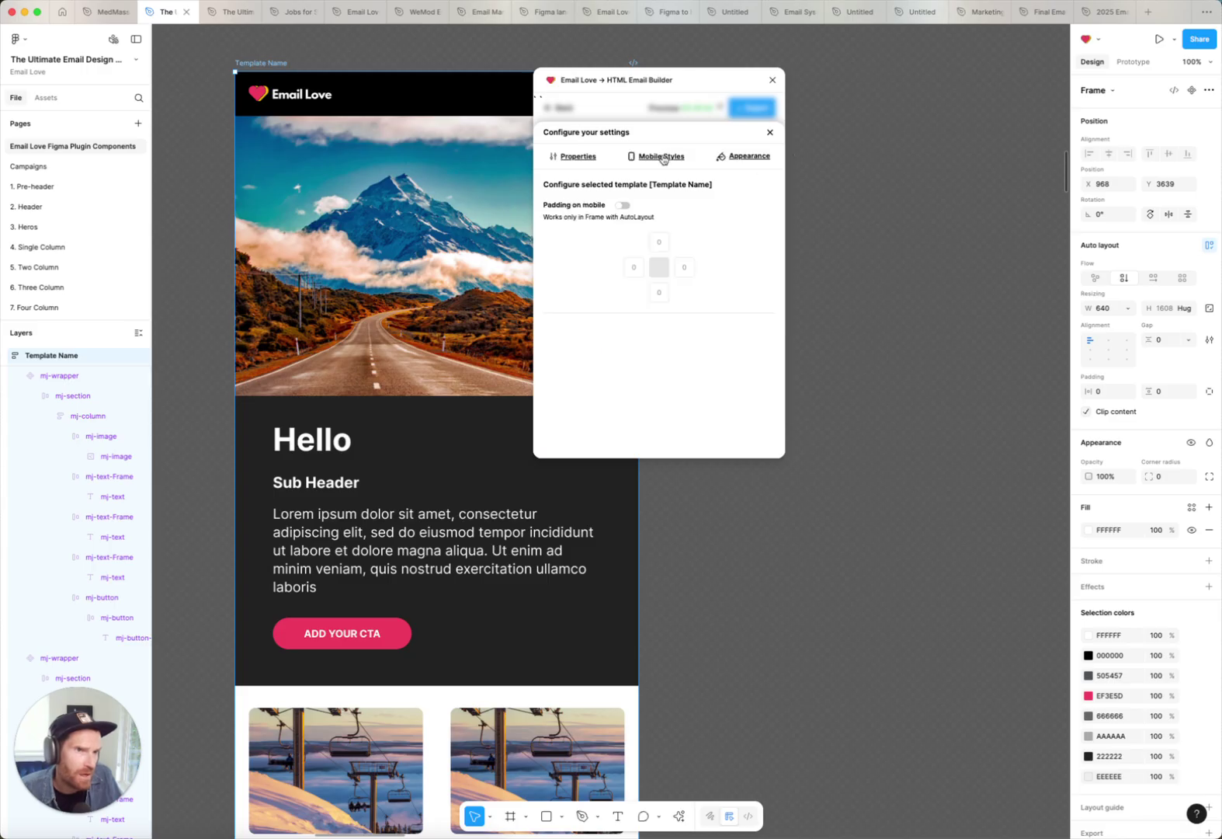
{"action": "left_click", "coordinate": [304, 432]}
{"action": "left_click", "coordinate": [305, 432]}
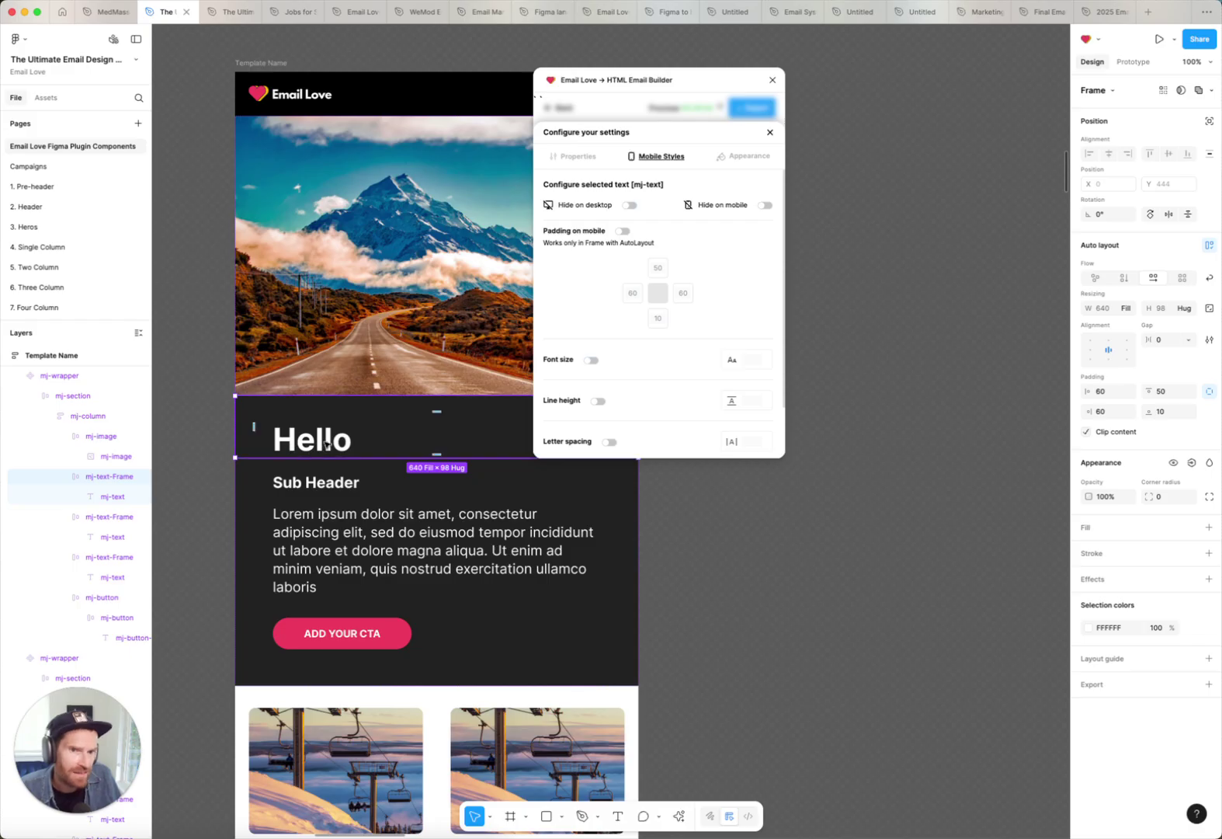
{"action": "left_click", "coordinate": [622, 231]}
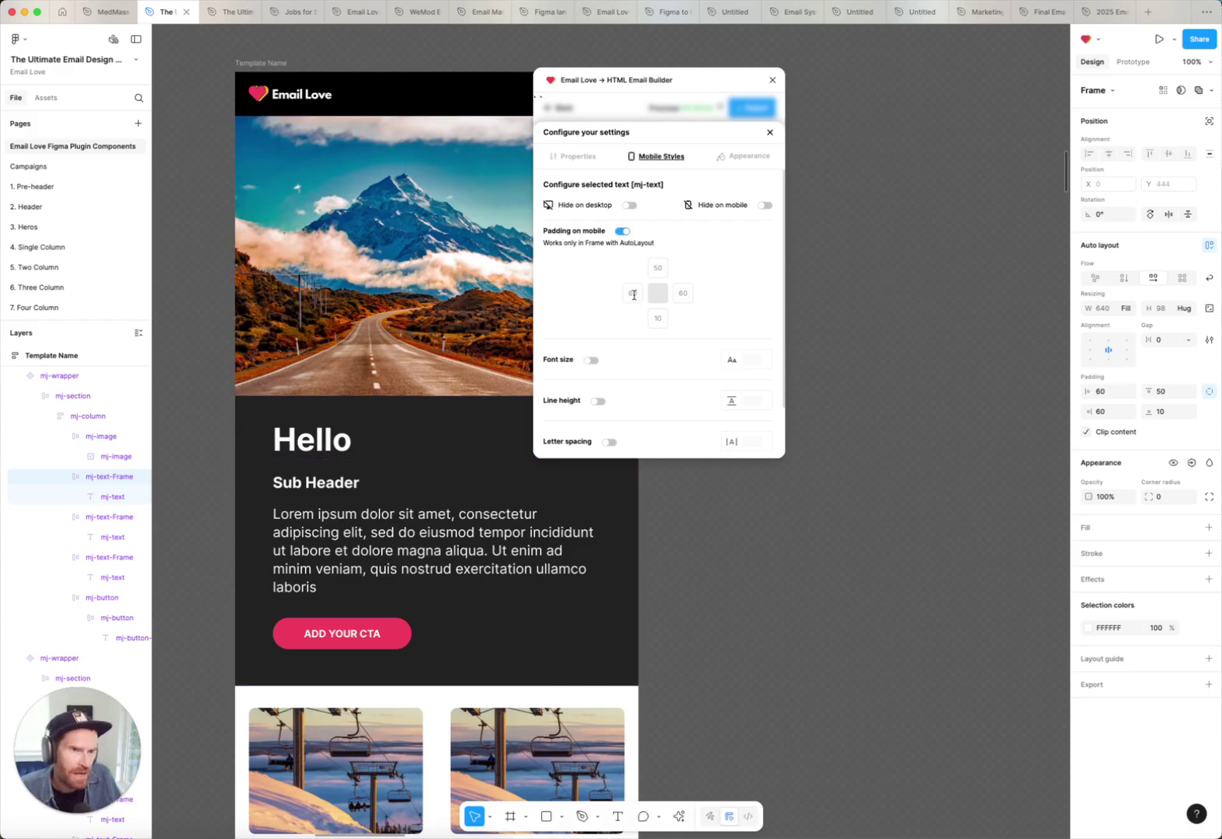
{"action": "type", "text": "35"}
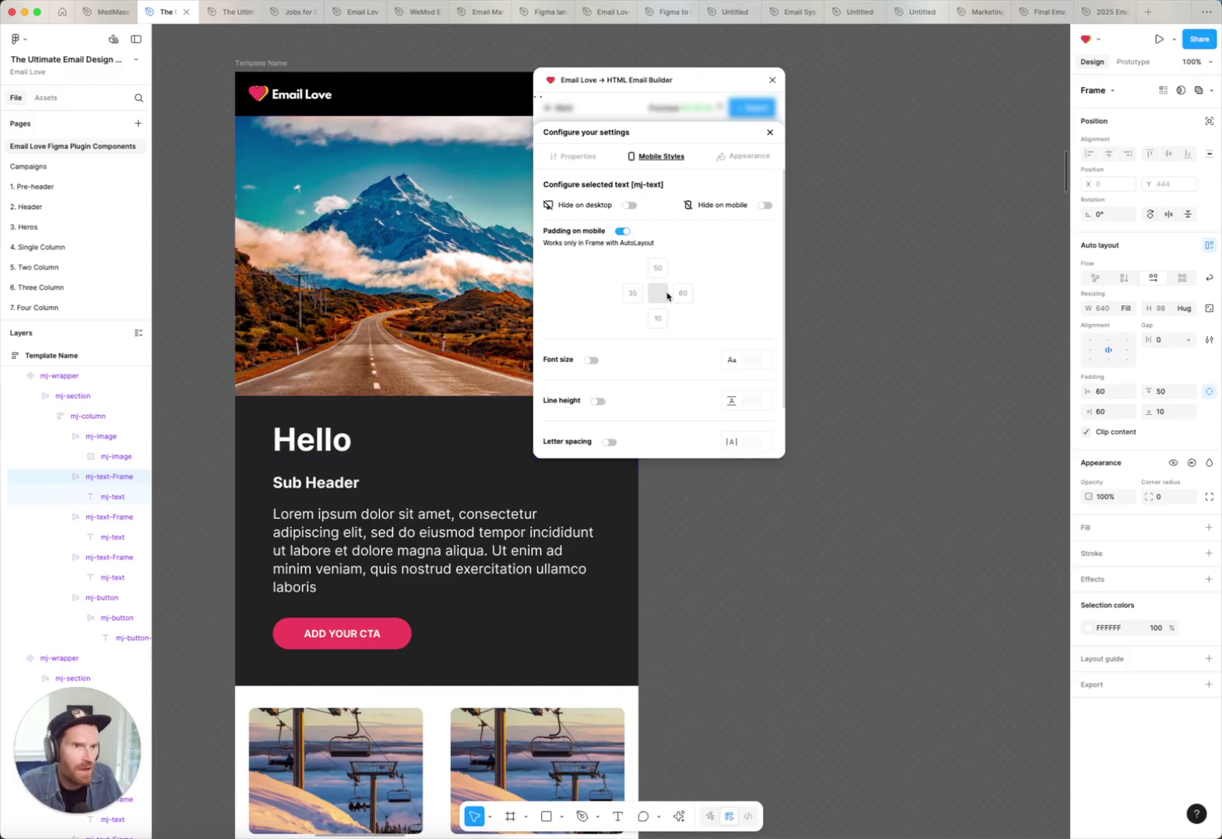
- Check the mobile padding of the hero's ADD YOUR CTA button and its surrounding frame
{"action": "left_click", "coordinate": [396, 639]}
{"action": "left_click", "coordinate": [396, 639]}
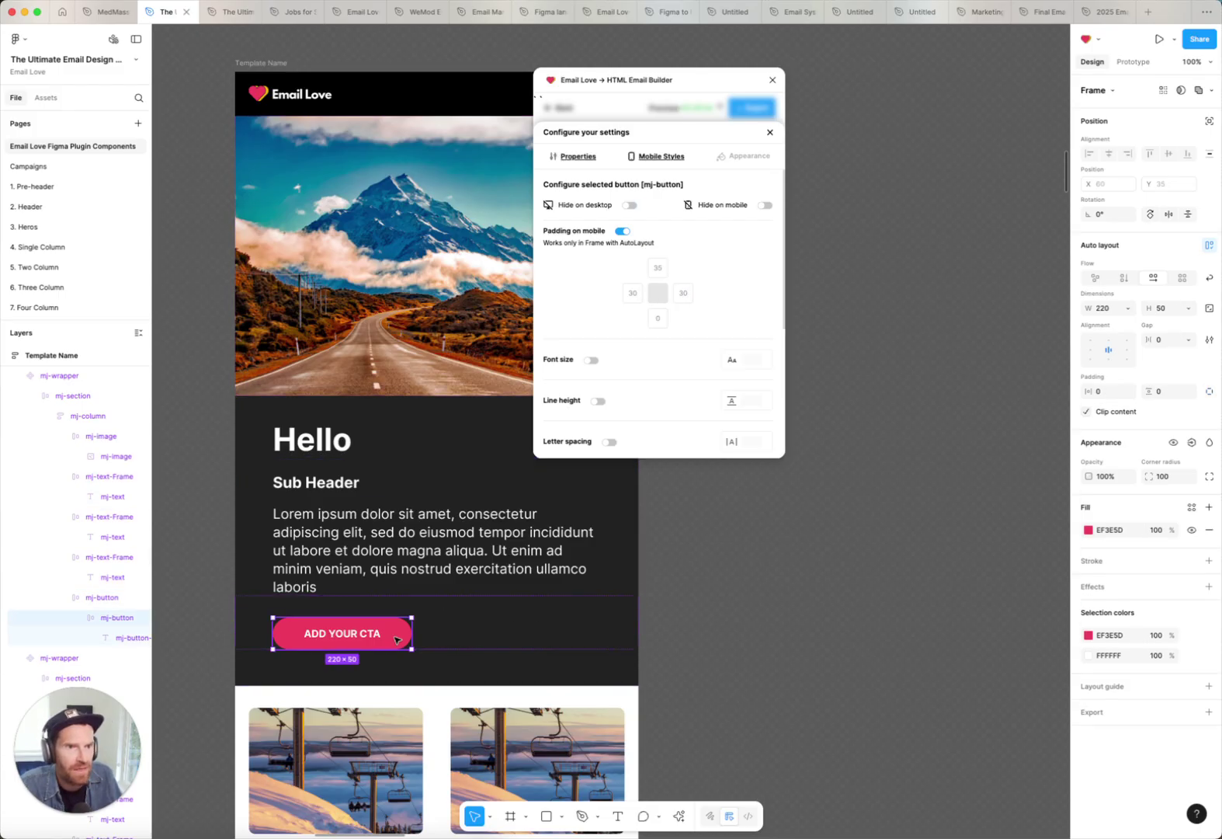
{"action": "left_click", "coordinate": [450, 636]}
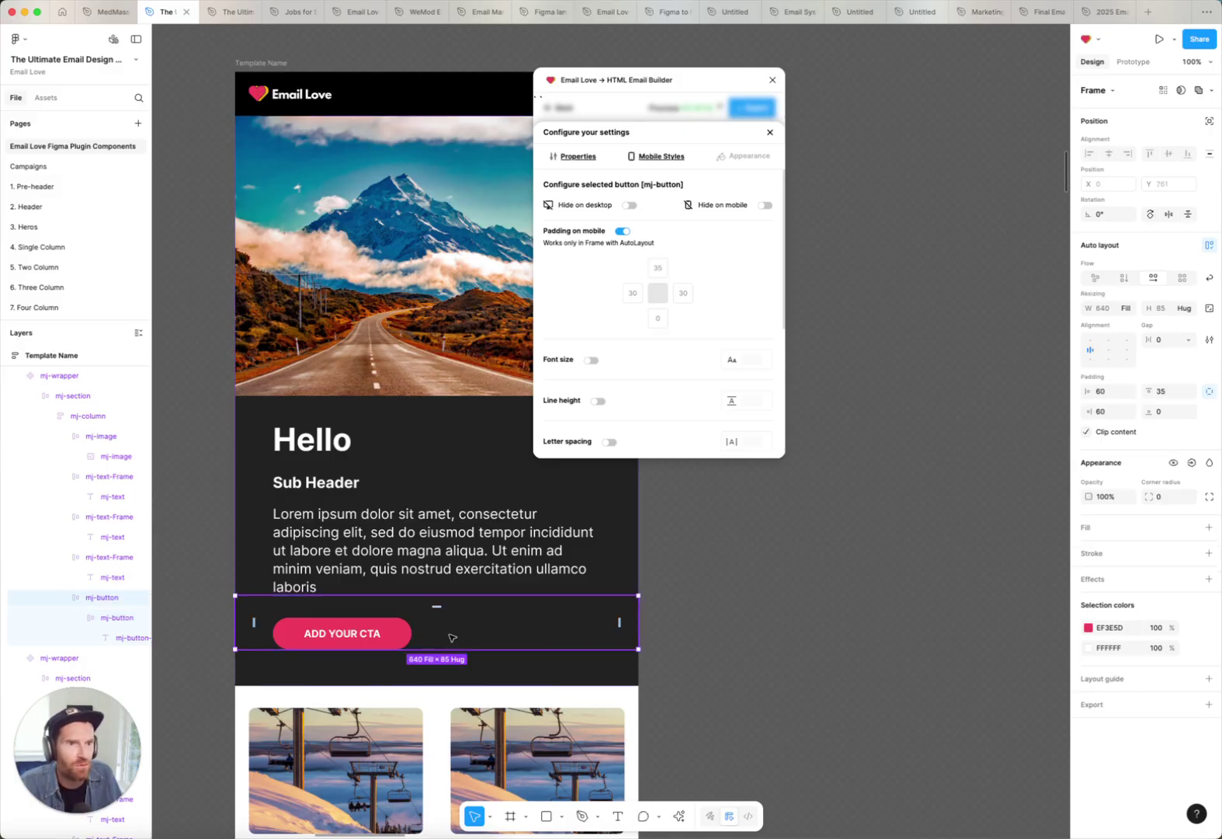
{"action": "left_click", "coordinate": [391, 634]}
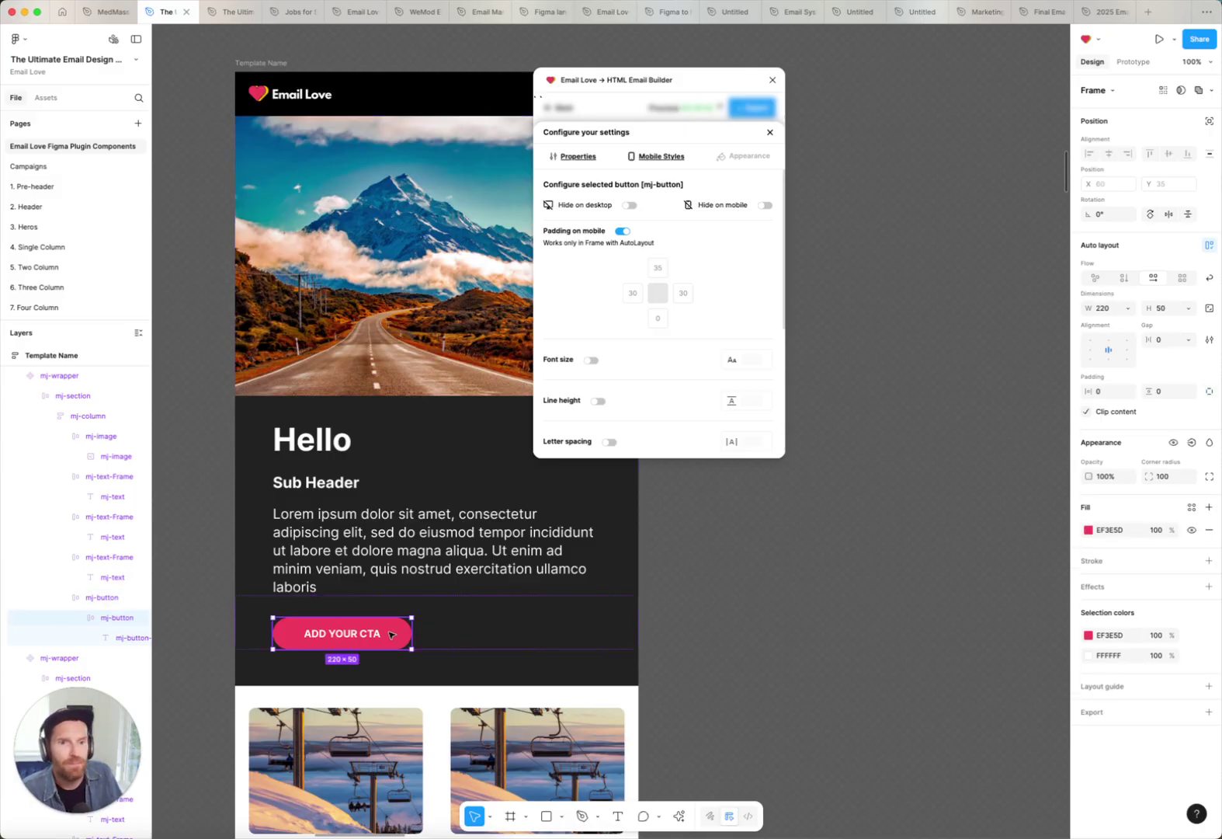
- Reselect the whole template, return to its mobile preview and compare the Hello heading's alignment with the paragraph and button
{"action": "left_click", "coordinate": [252, 61]}
{"action": "left_click", "coordinate": [771, 135]}
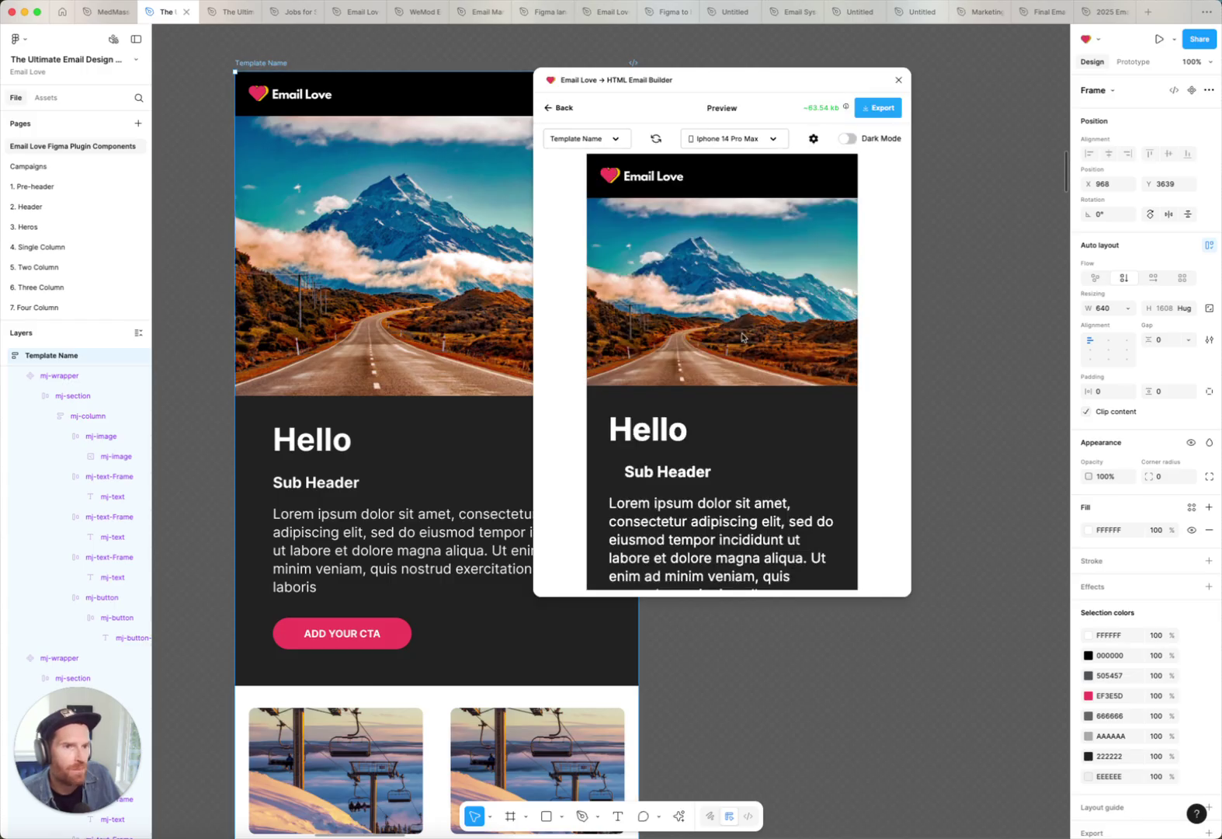
{"action": "left_click_drag", "start_coordinate": [611, 430], "coordinate": [699, 433]}
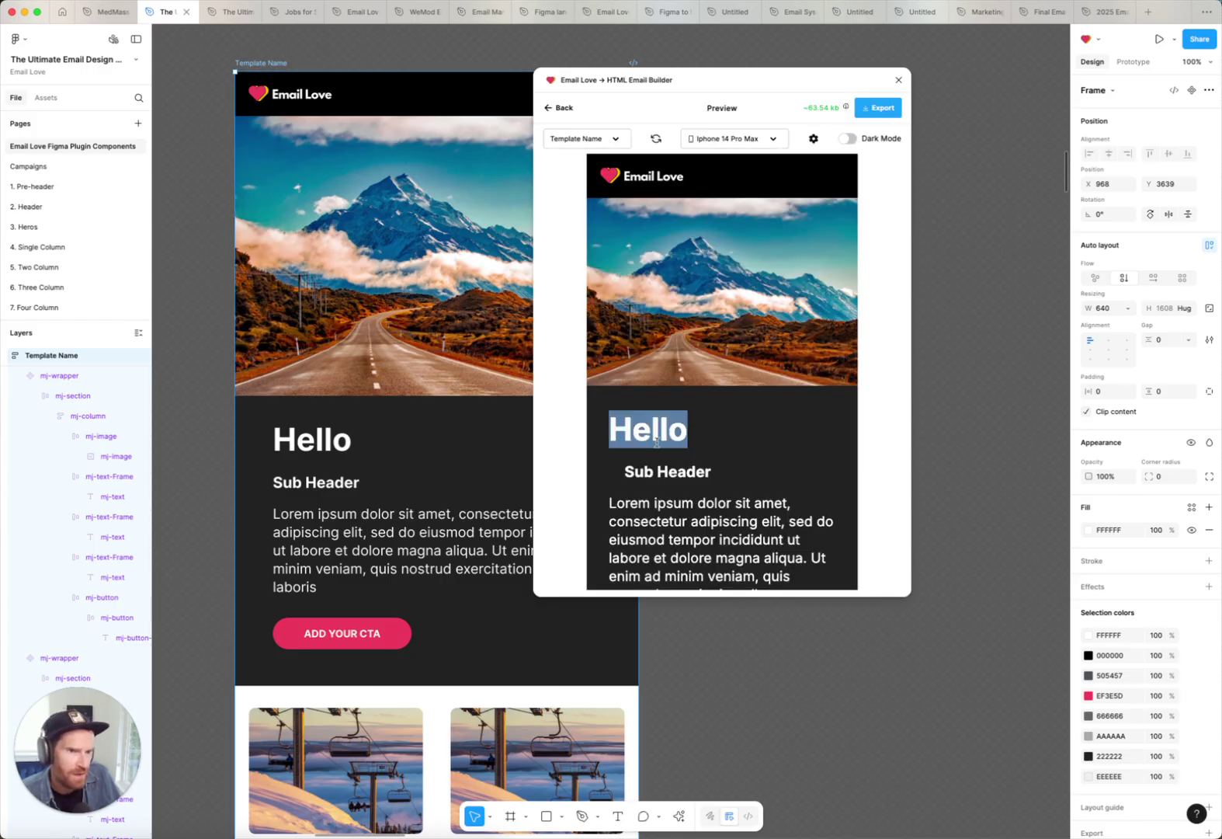
{"action": "left_click", "coordinate": [678, 432]}
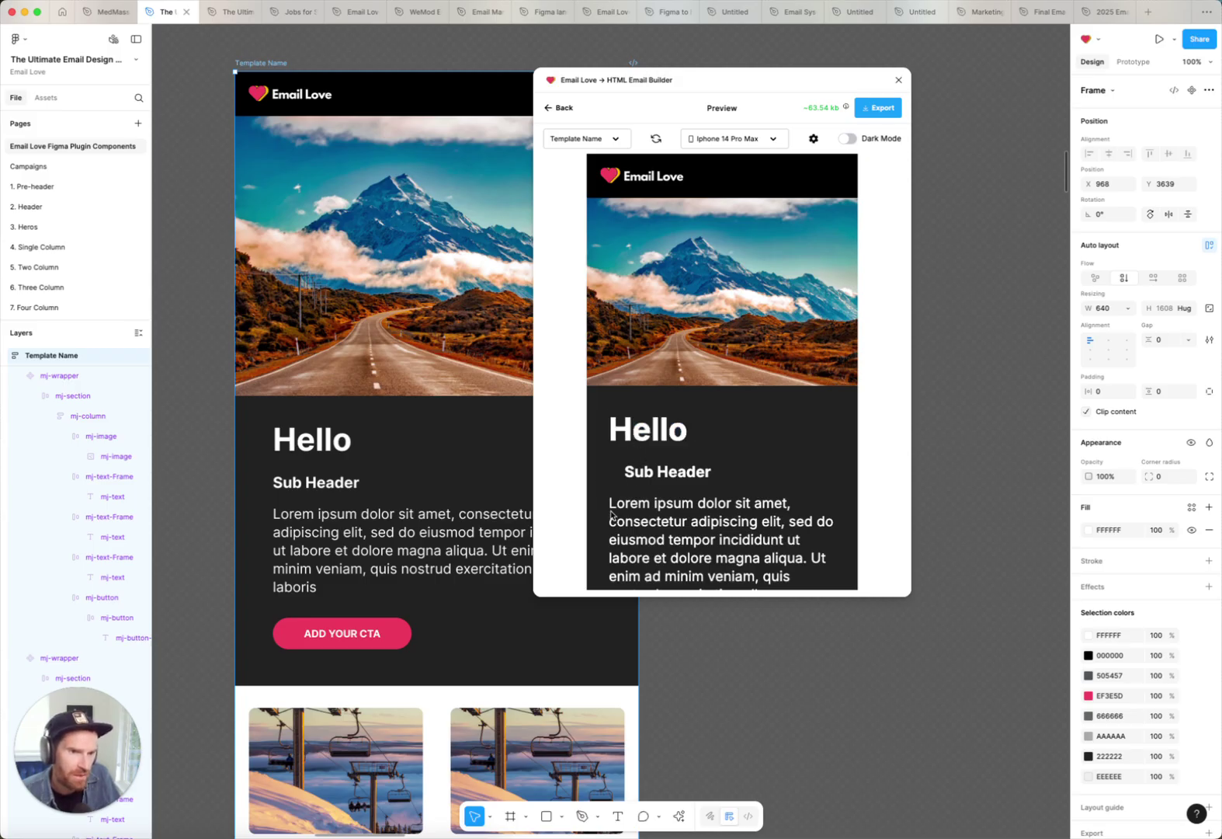
{"action": "left_click_drag", "start_coordinate": [610, 502], "coordinate": [709, 536]}
{"action": "left_click", "coordinate": [710, 532]}
{"action": "scroll", "coordinate": [769, 432], "scroll_direction": "down", "scroll_amount": 10}
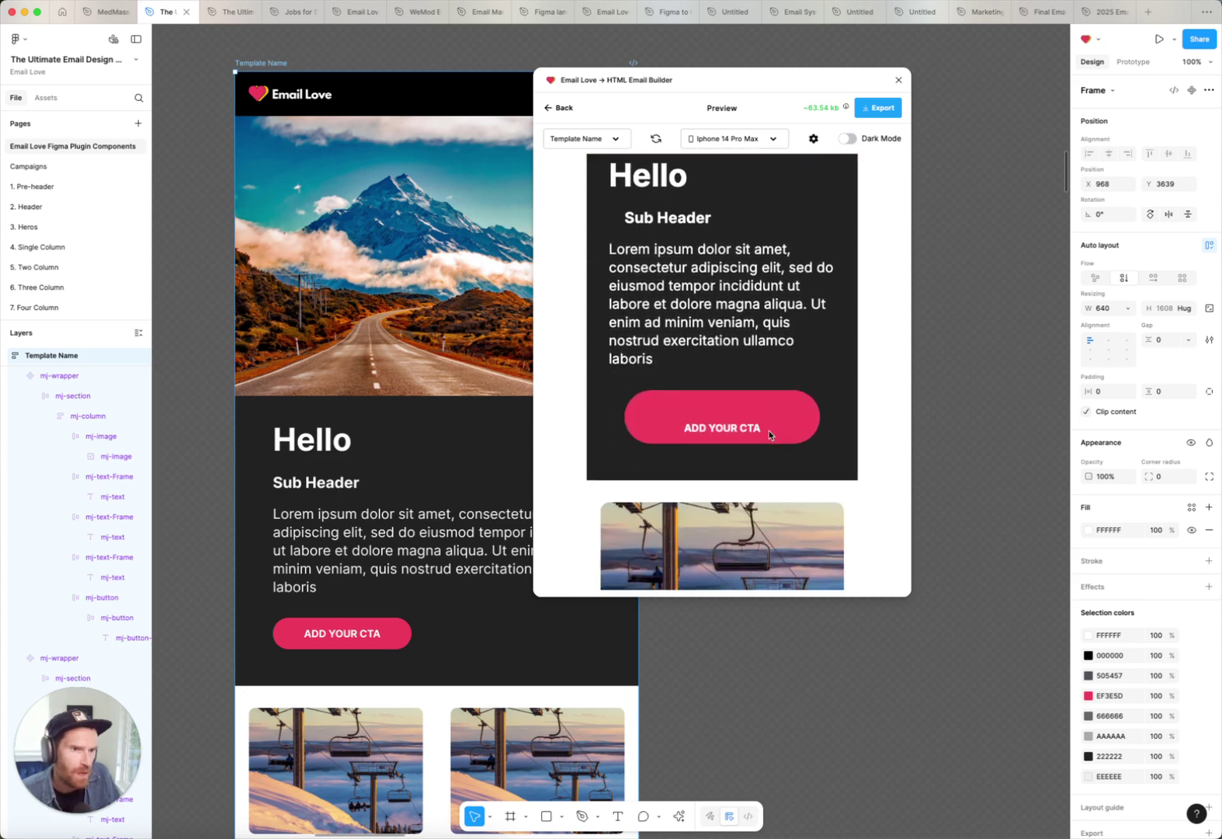
- Look through the rest of the mobile preview and check the email in dark mode before returning to light mode
{"action": "scroll", "coordinate": [768, 434], "scroll_direction": "down", "scroll_amount": 4}
{"action": "scroll", "coordinate": [769, 433], "scroll_direction": "up", "scroll_amount": 15}
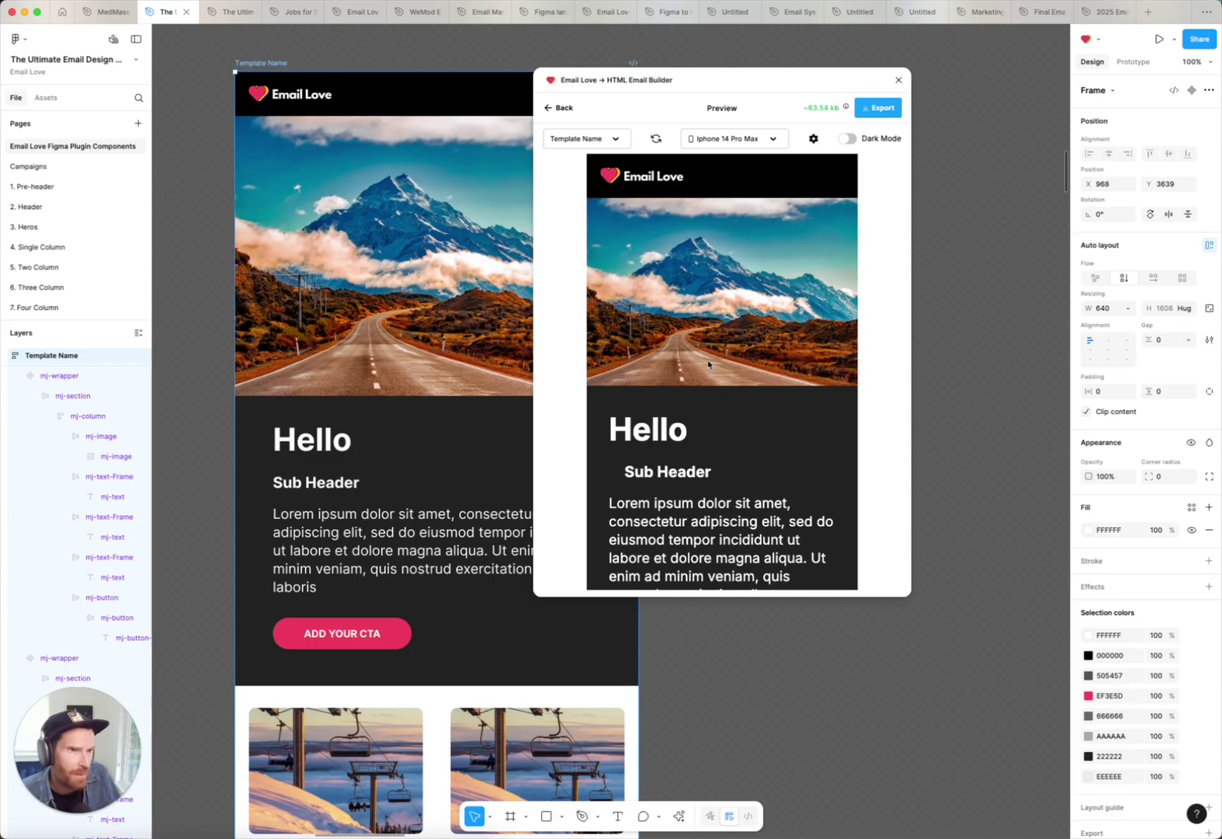
{"action": "left_click", "coordinate": [848, 139]}
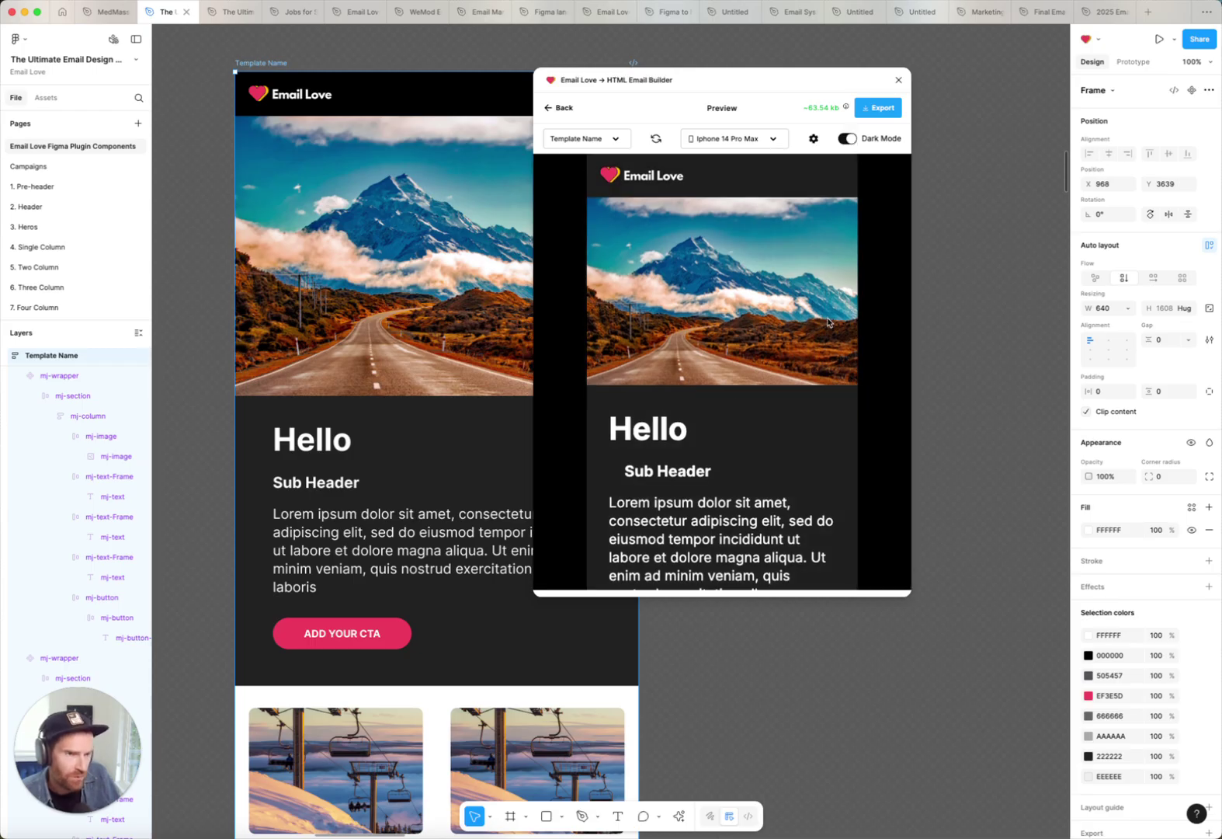
{"action": "left_click", "coordinate": [841, 143]}
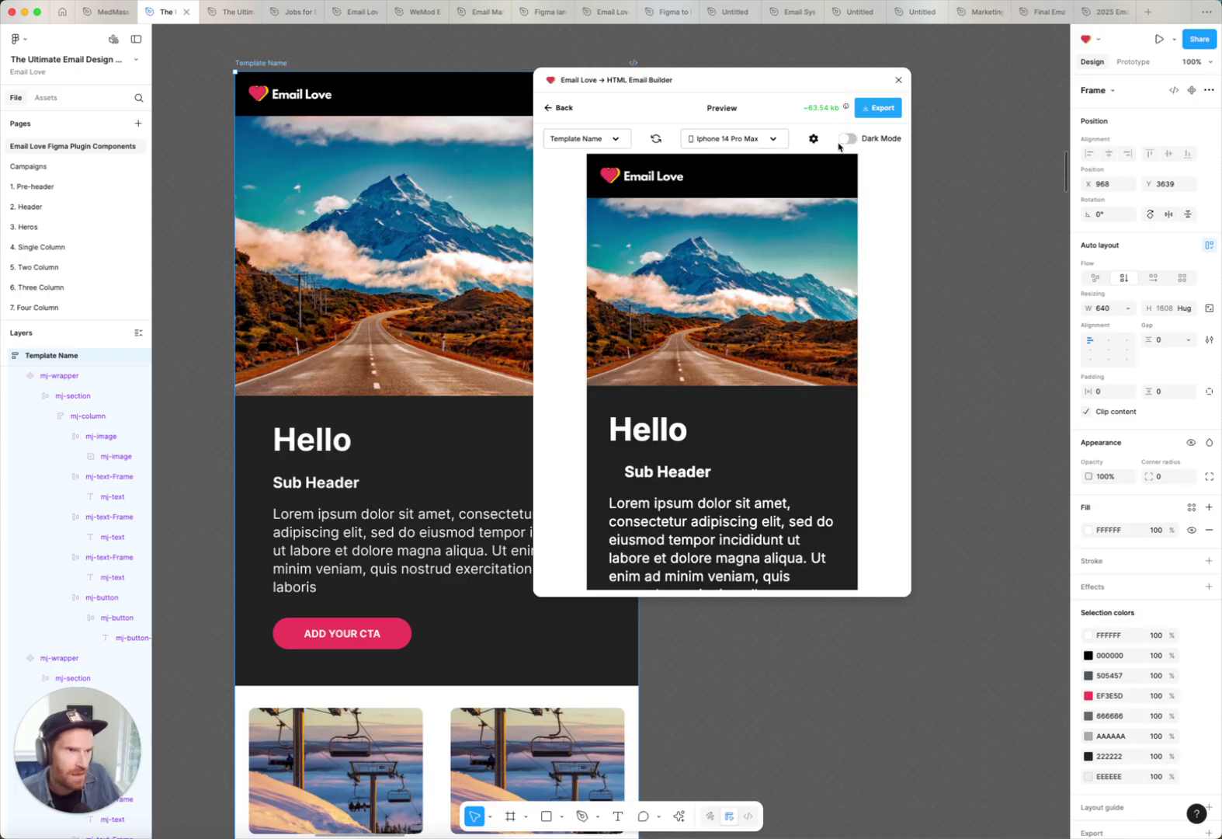
- Open the template's export settings, move the plugin window clear of the design and choose Iterable as the export target
{"action": "left_click", "coordinate": [884, 112]}
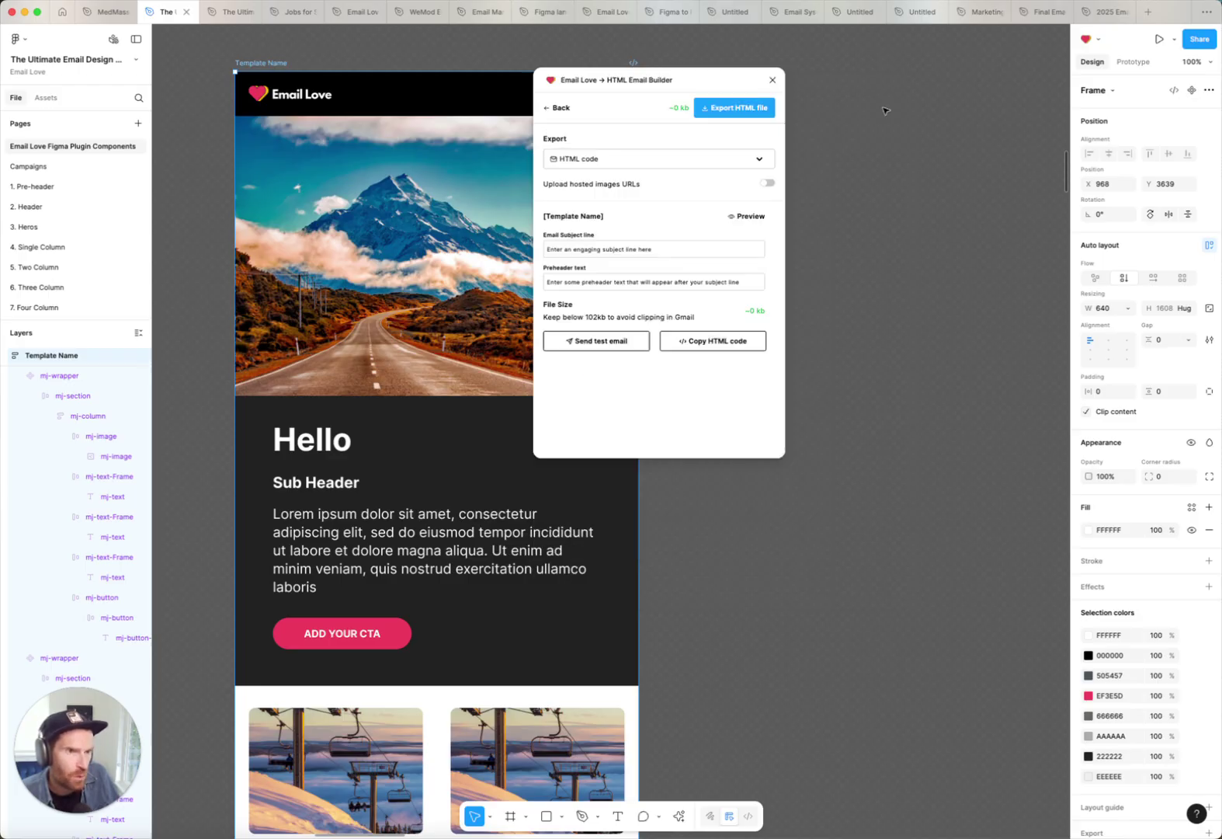
{"action": "left_click_drag", "start_coordinate": [685, 81], "coordinate": [804, 80]}
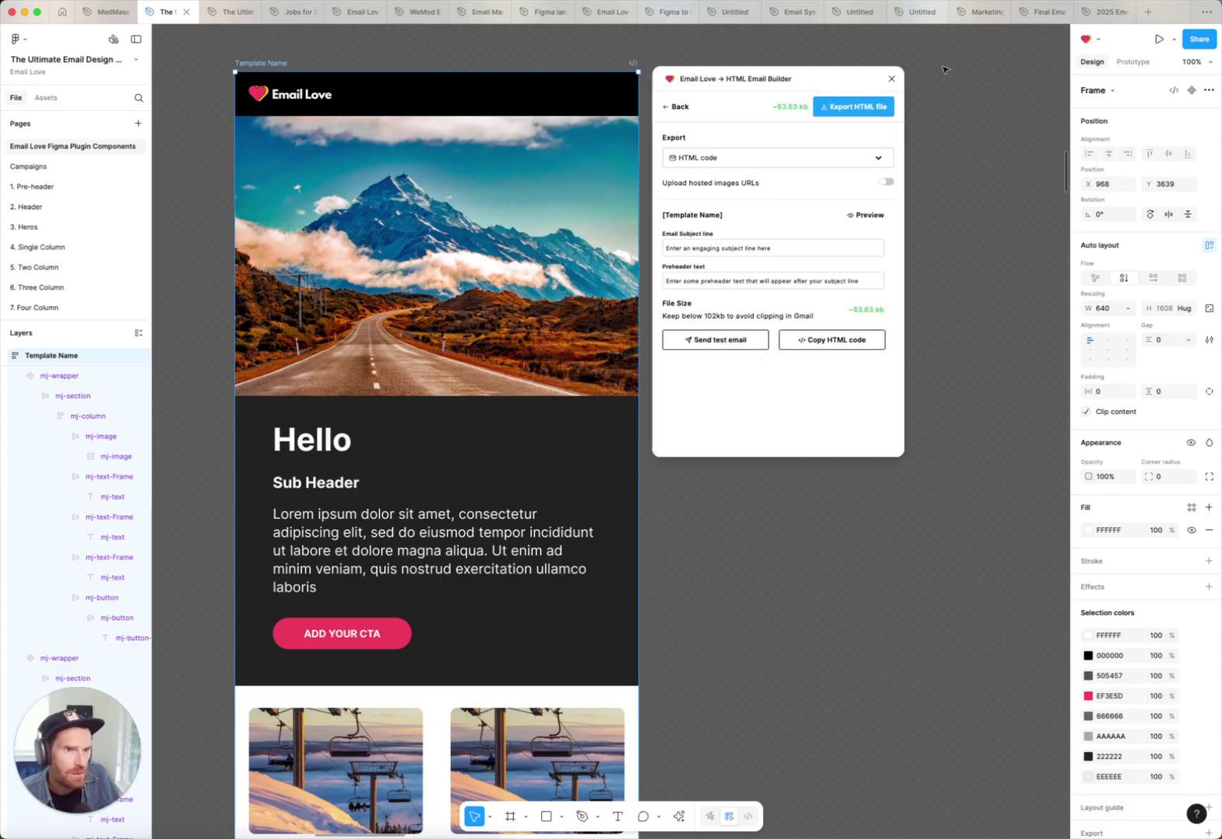
{"action": "left_click", "coordinate": [874, 158]}
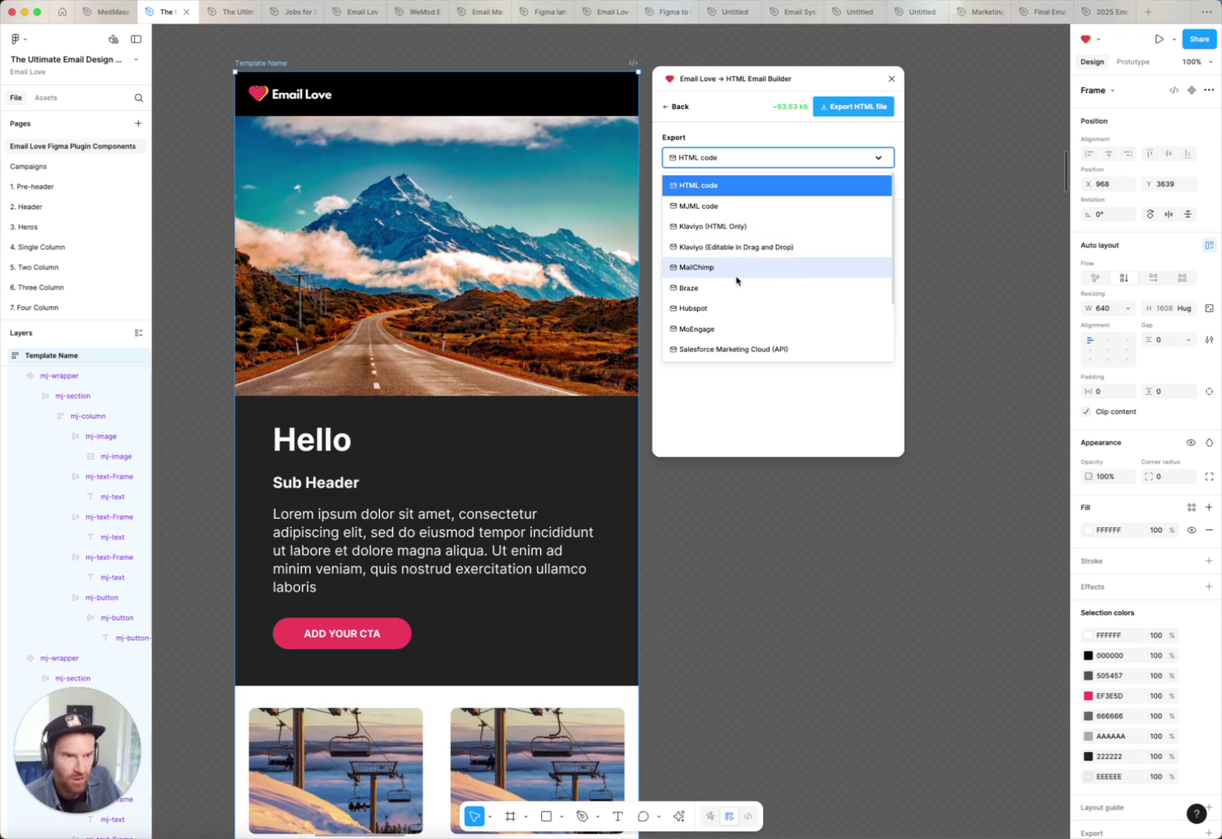
{"action": "scroll", "coordinate": [757, 338], "scroll_direction": "down", "scroll_amount": 3}
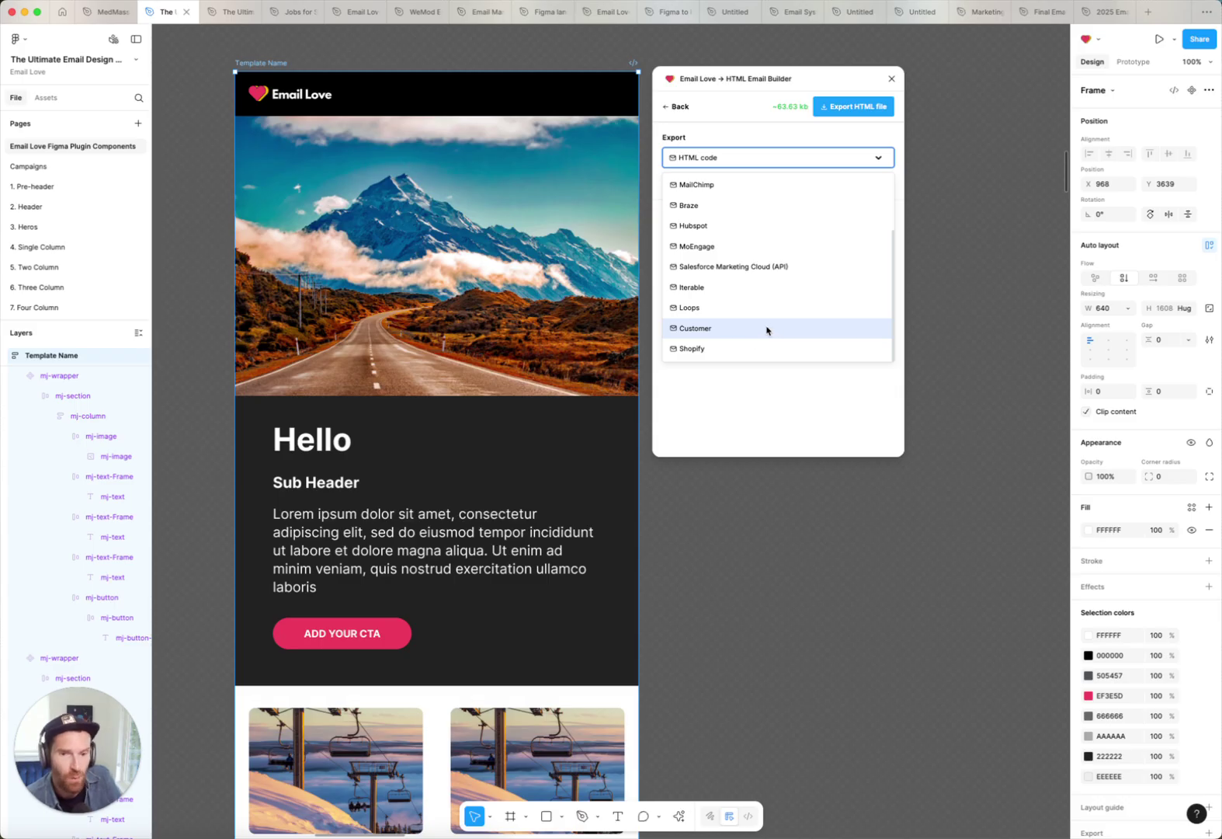
{"action": "left_click", "coordinate": [752, 286]}
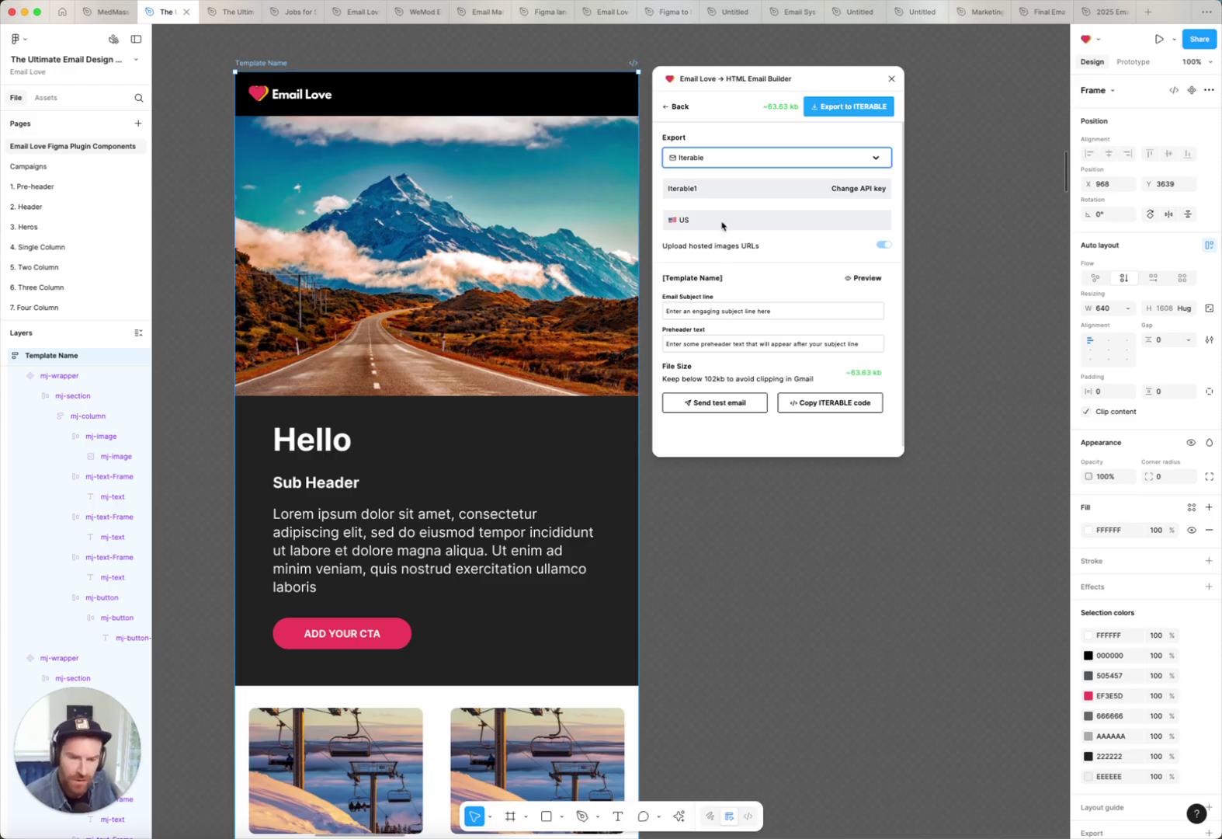
- Set the template's export target to HTML code
{"action": "left_click", "coordinate": [721, 160]}
{"action": "scroll", "coordinate": [697, 188], "scroll_direction": "up", "scroll_amount": 1}
{"action": "left_click", "coordinate": [697, 181]}
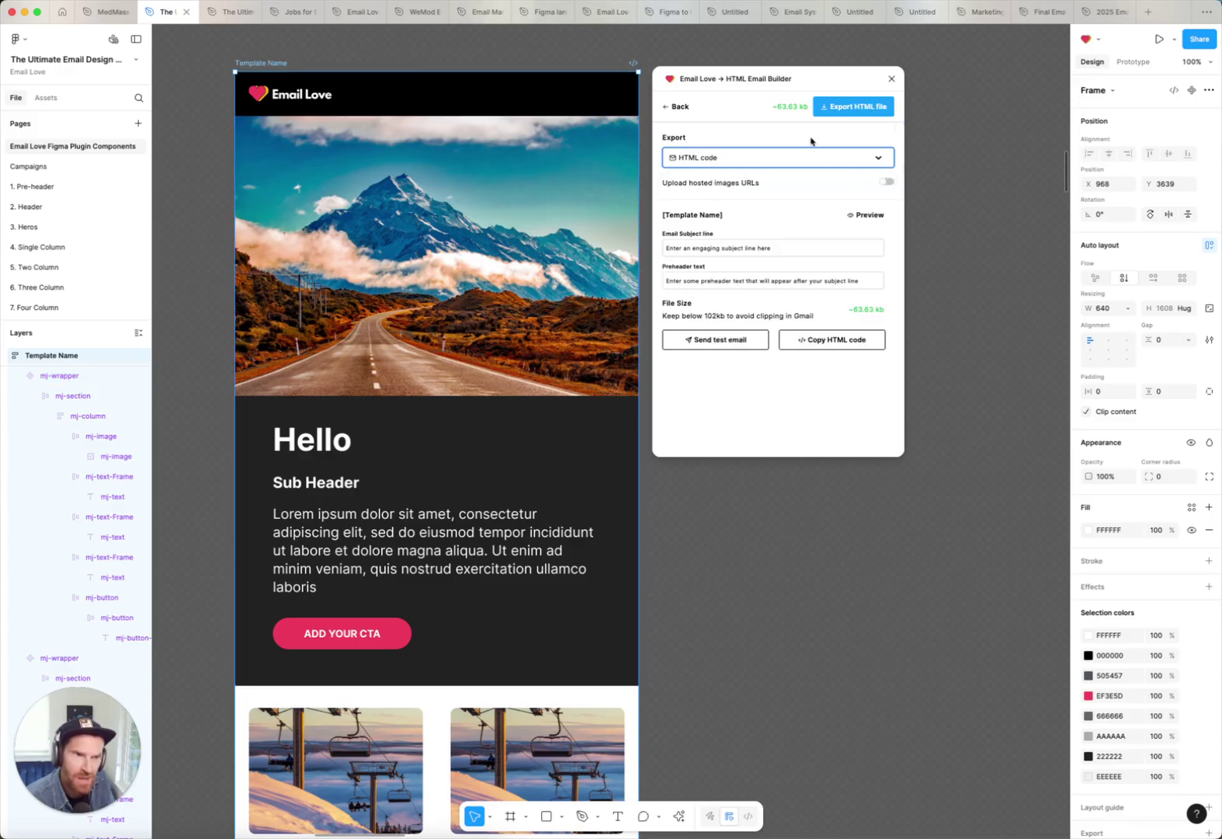
- Check the hosted images, subject line and preheader options, look at the test email form and return to the export settings
{"action": "left_click_drag", "start_coordinate": [666, 182], "coordinate": [735, 182]}
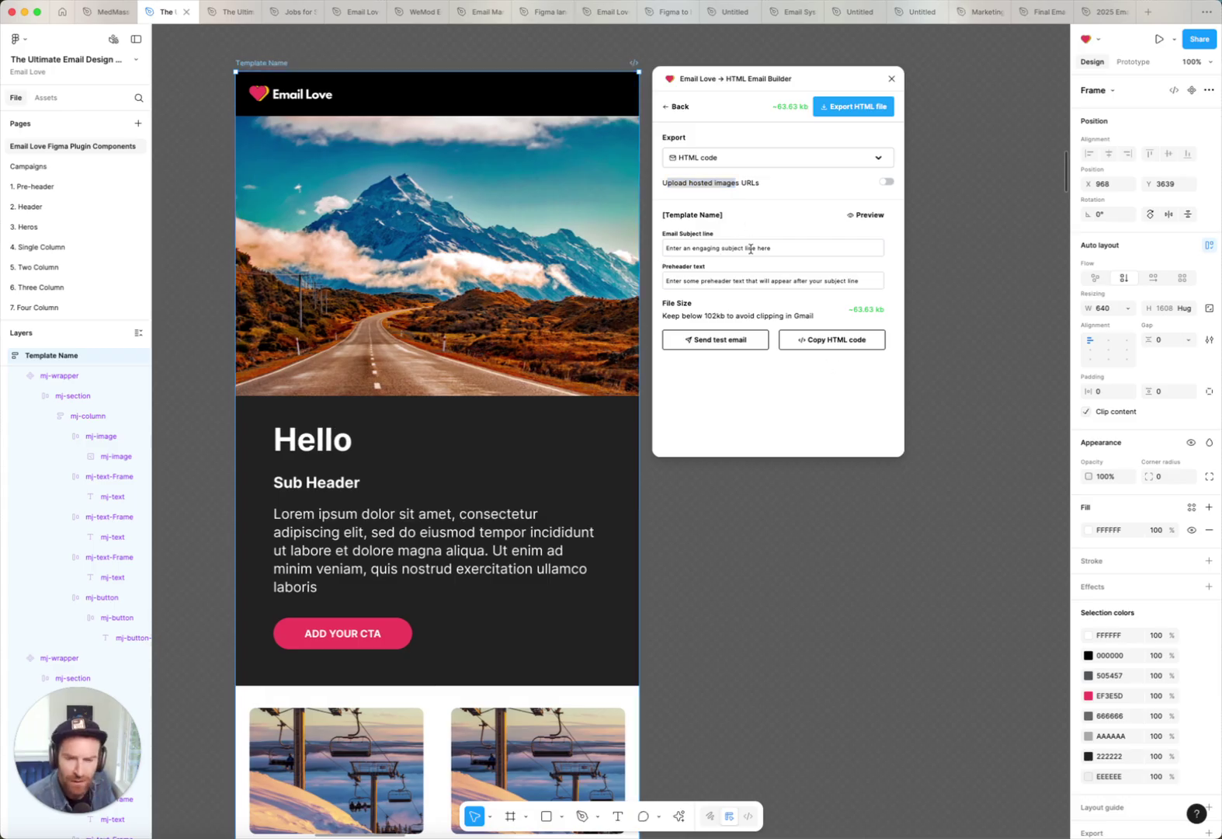
{"action": "left_click", "coordinate": [721, 249]}
{"action": "left_click_drag", "start_coordinate": [671, 234], "coordinate": [698, 266]}
{"action": "left_click", "coordinate": [704, 263]}
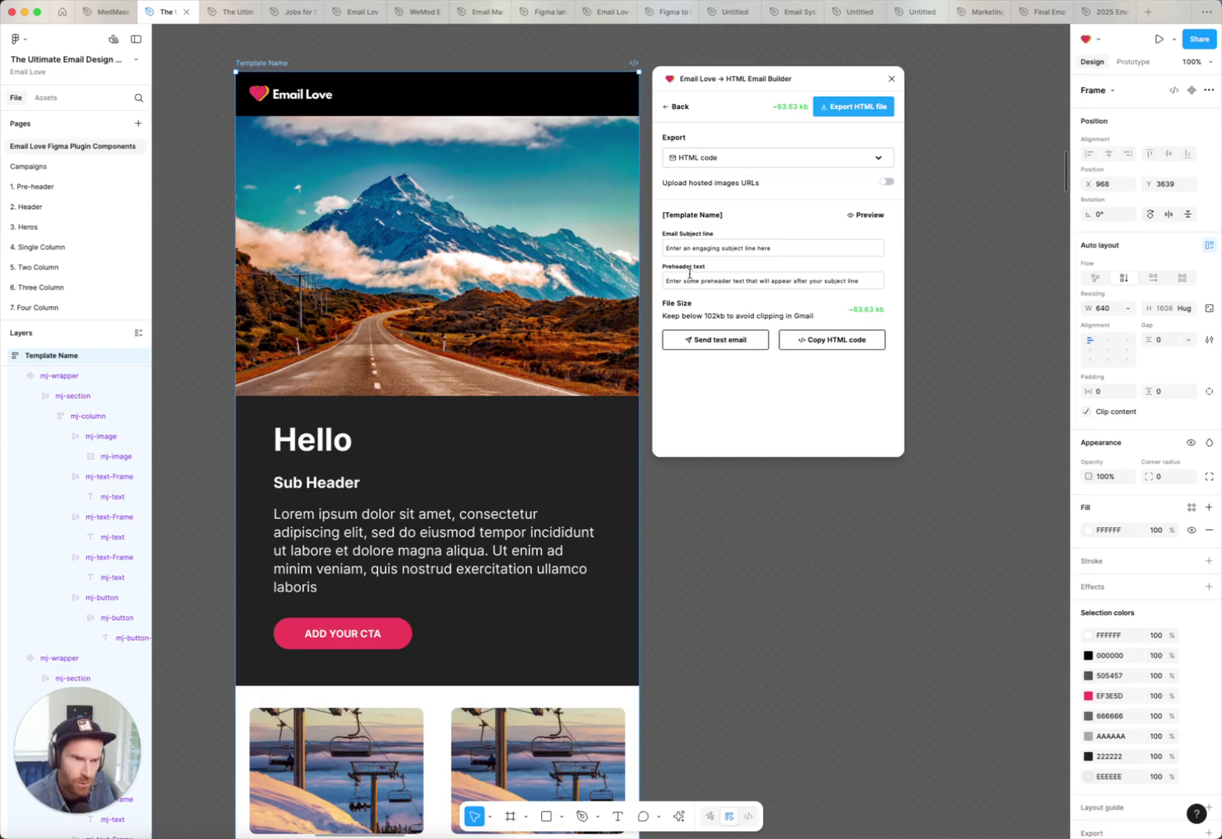
{"action": "left_click", "coordinate": [727, 340]}
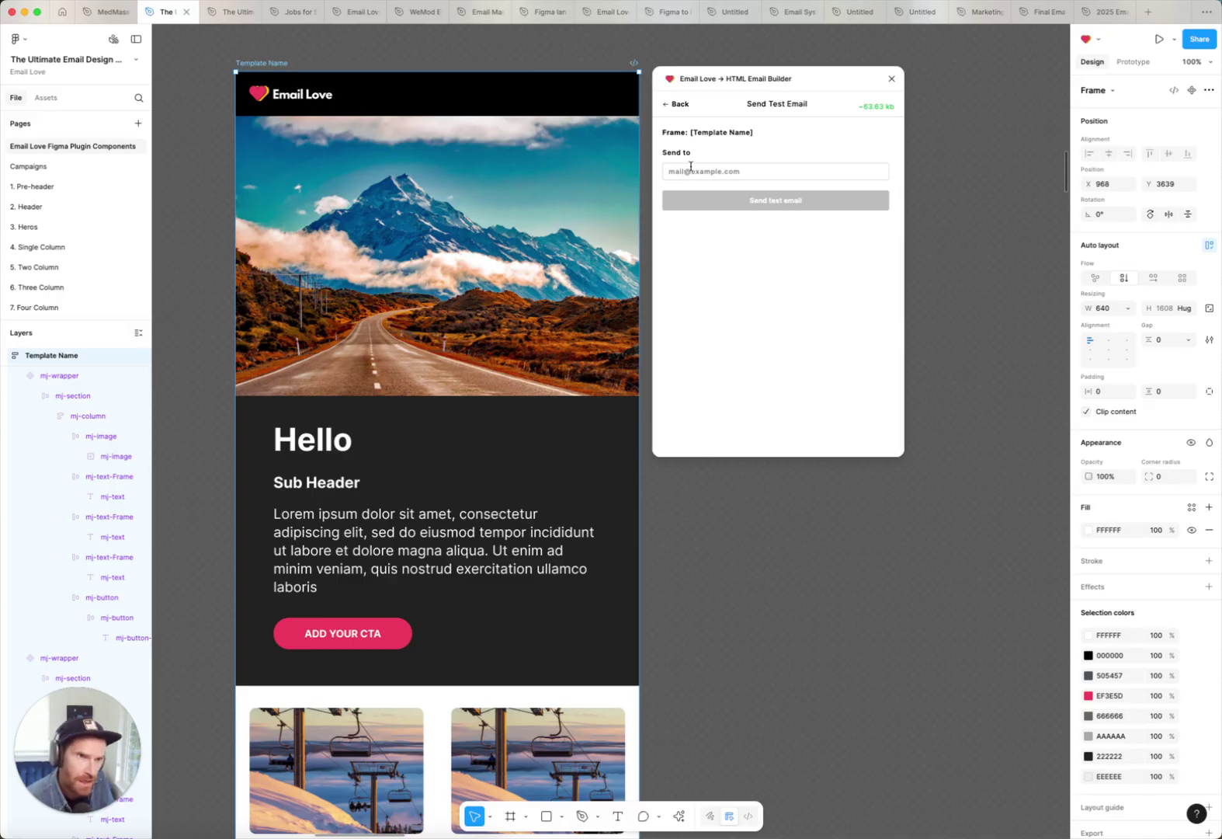
{"action": "left_click", "coordinate": [677, 104]}
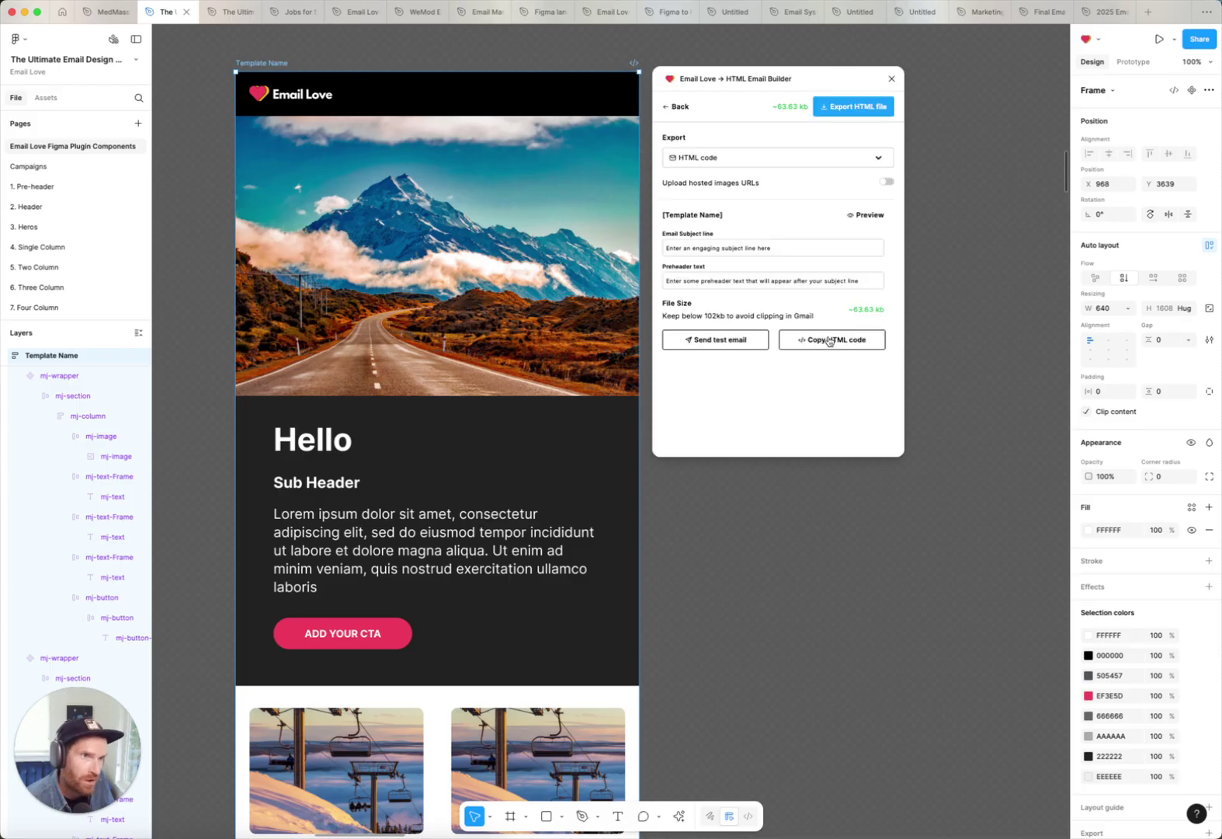
- Turn on uploading of hosted image URLs, generate the email's HTML code and select all of it
{"action": "left_click", "coordinate": [889, 184]}
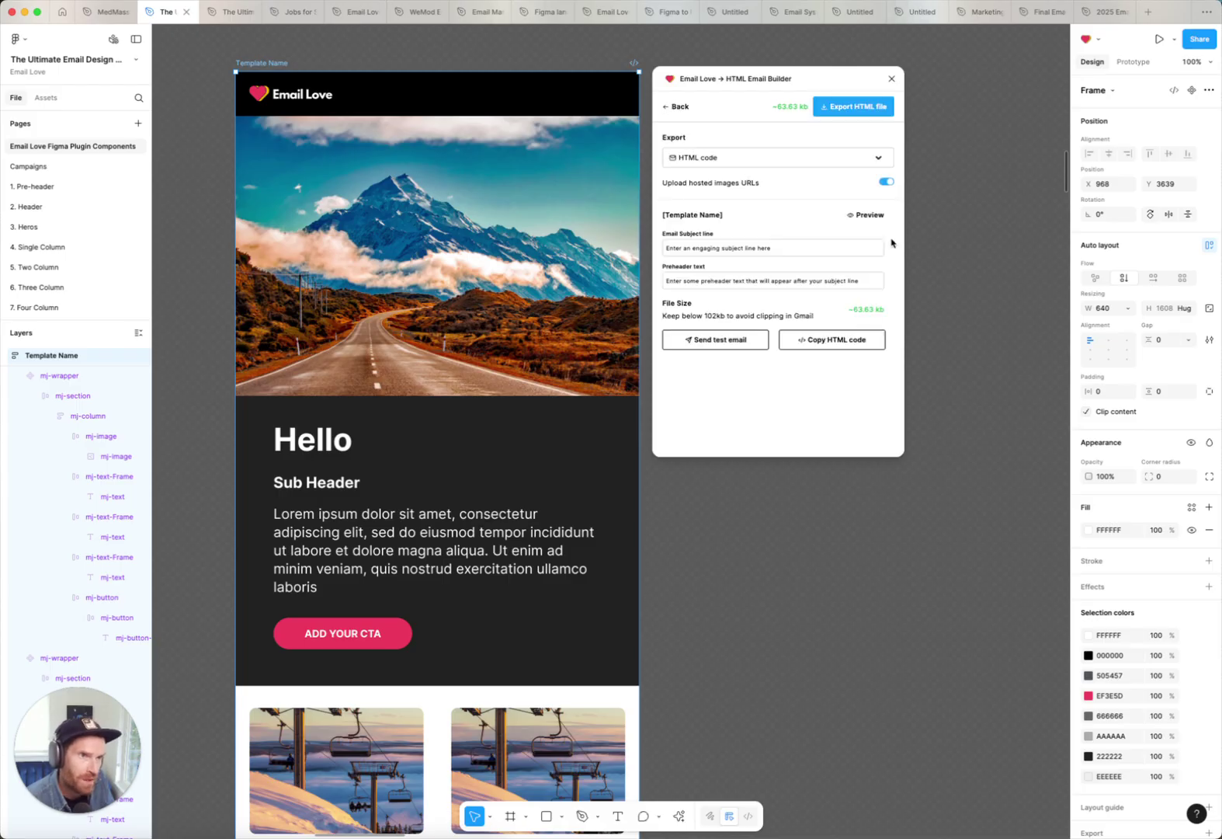
{"action": "left_click", "coordinate": [852, 343]}
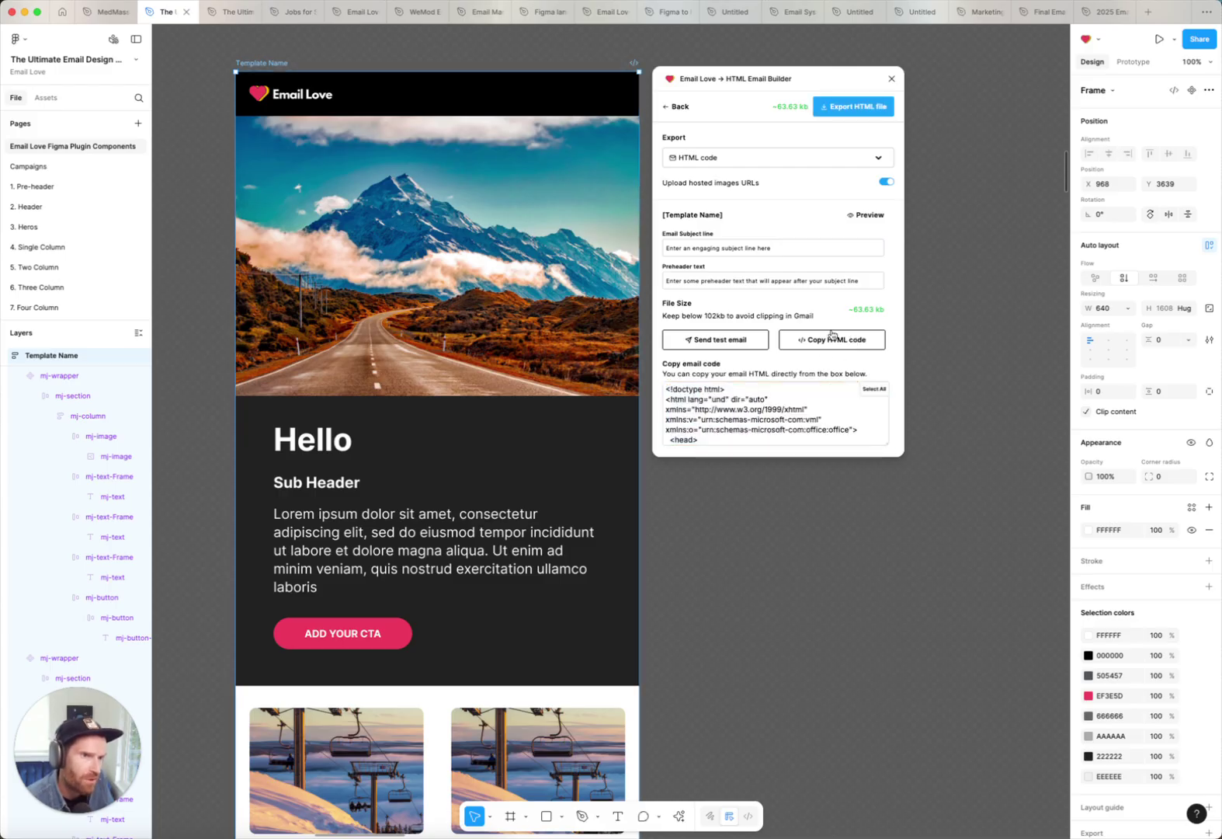
{"action": "left_click", "coordinate": [831, 339]}
{"action": "left_click", "coordinate": [742, 411]}
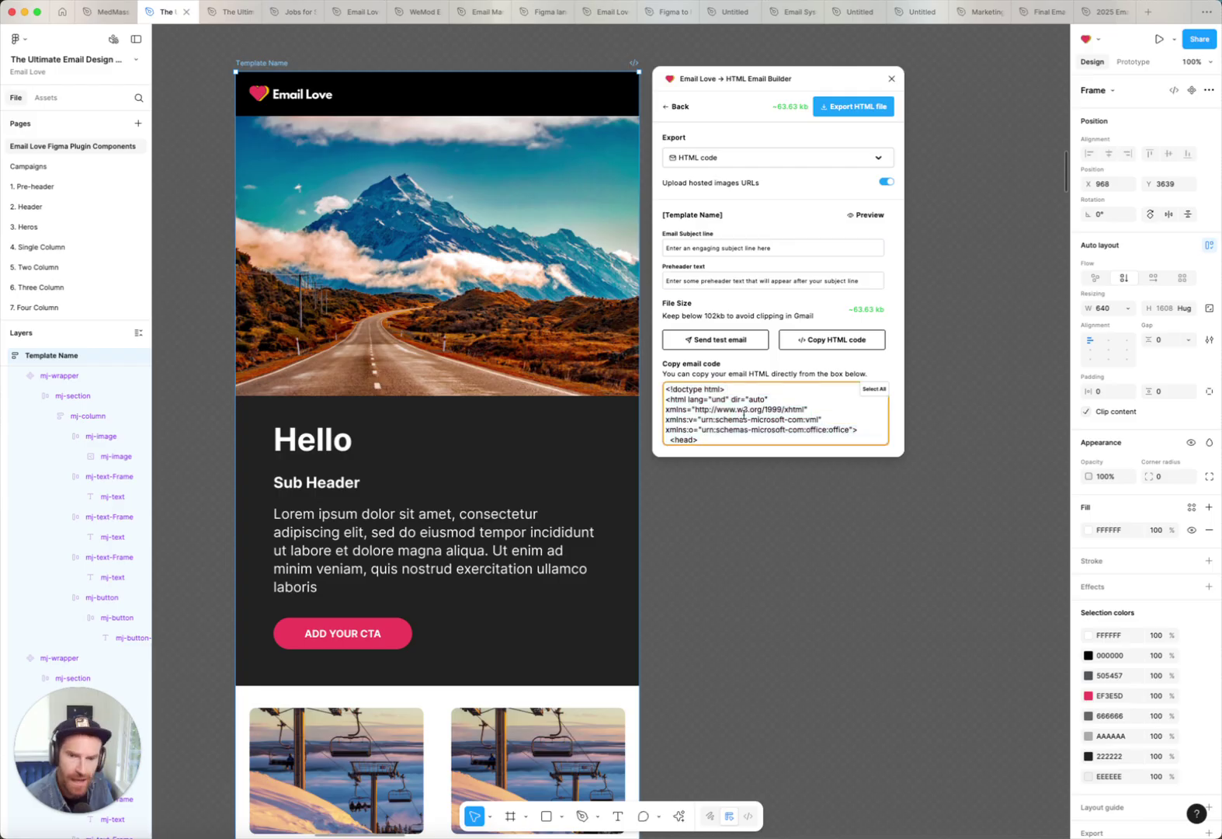
{"action": "left_click", "coordinate": [875, 390]}
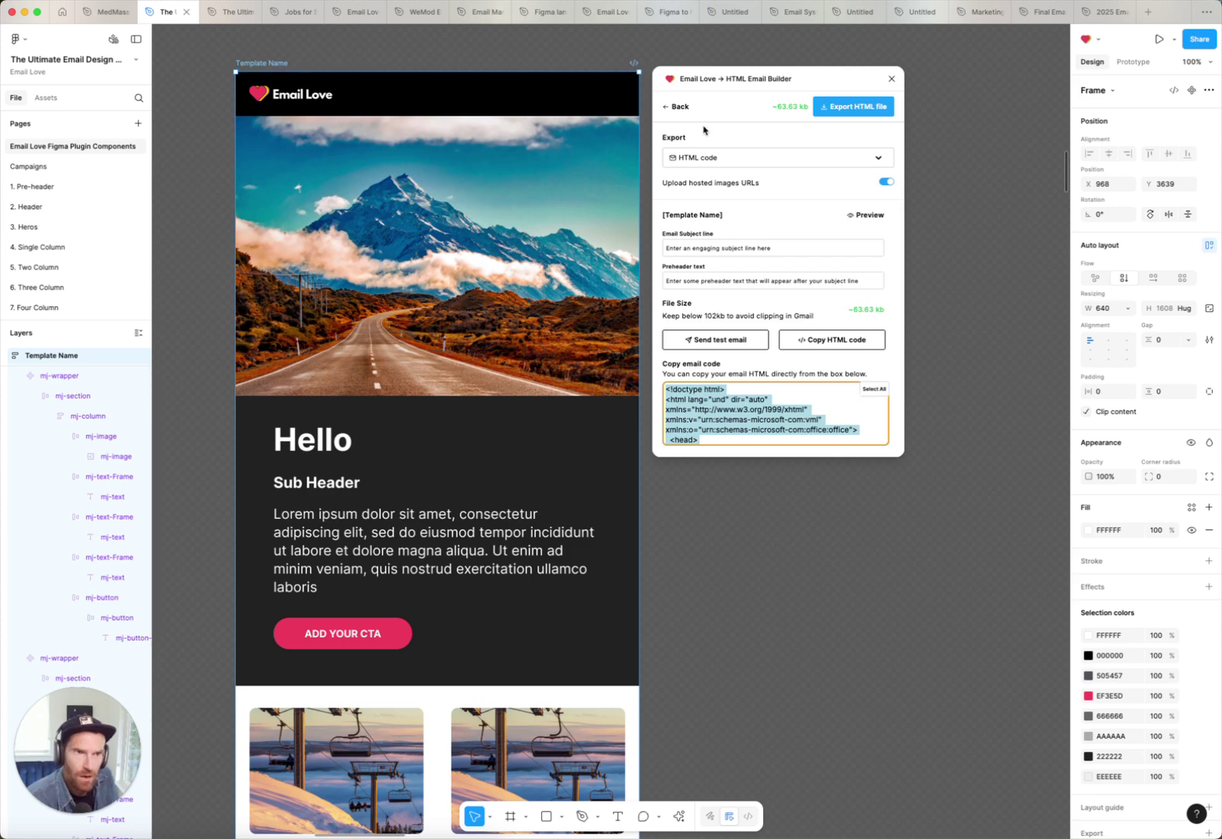
- Return from the export settings to the plugin's main asset view, shift its window away from the template and deselect the template
{"action": "left_click", "coordinate": [681, 108]}
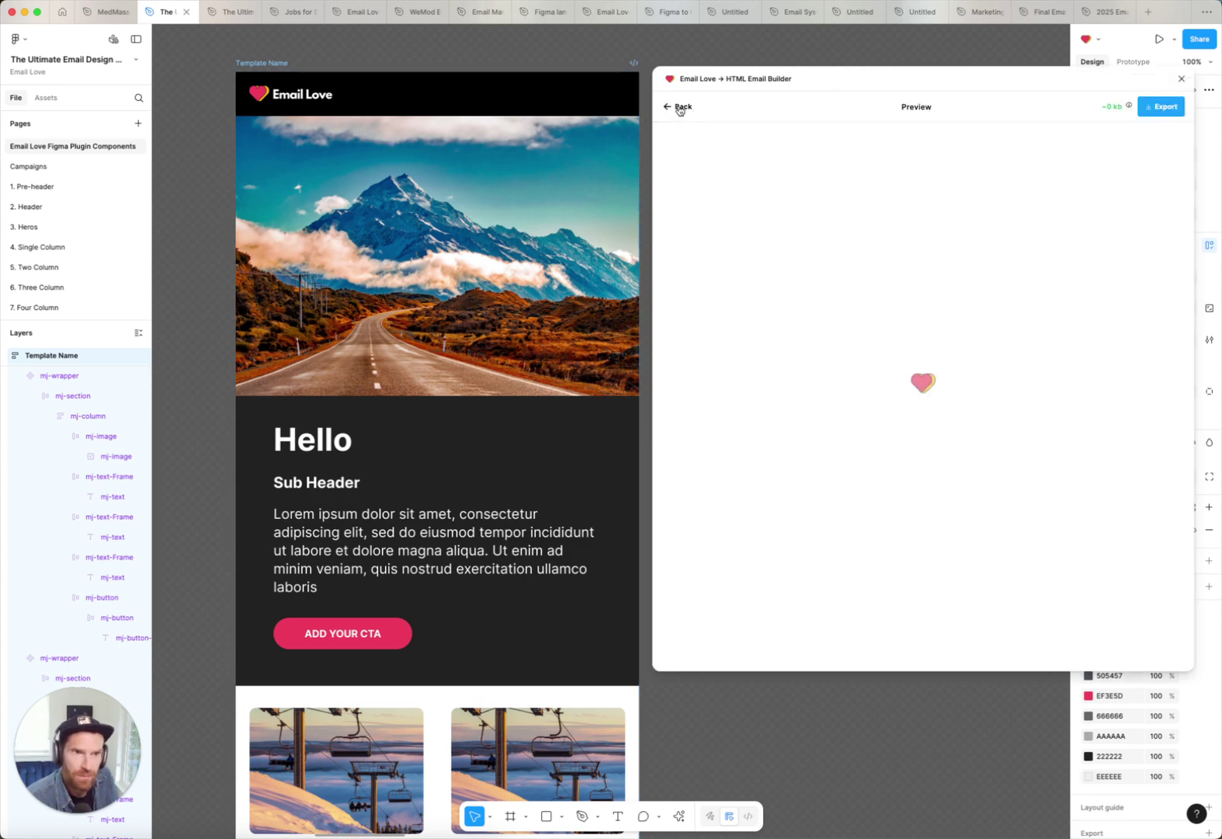
{"action": "left_click_drag", "start_coordinate": [747, 83], "coordinate": [780, 87]}
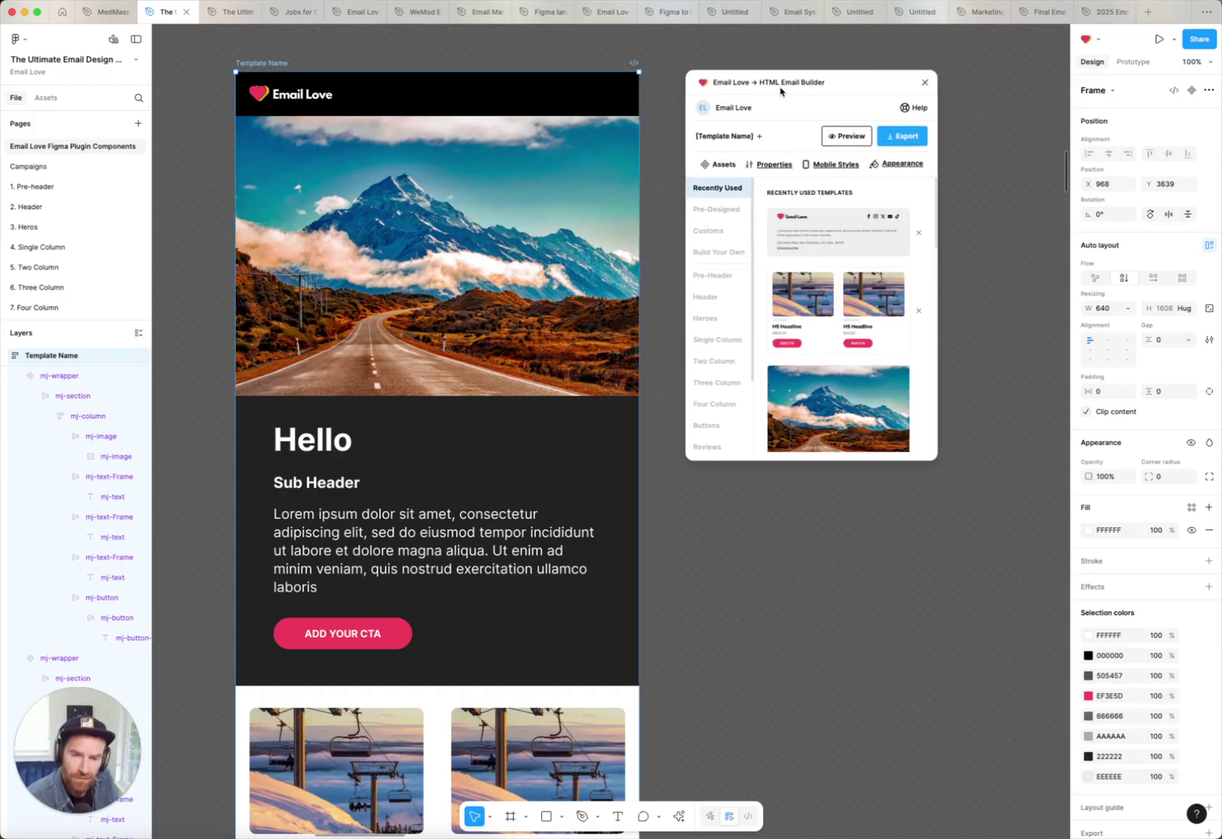
{"action": "left_click", "coordinate": [832, 558]}
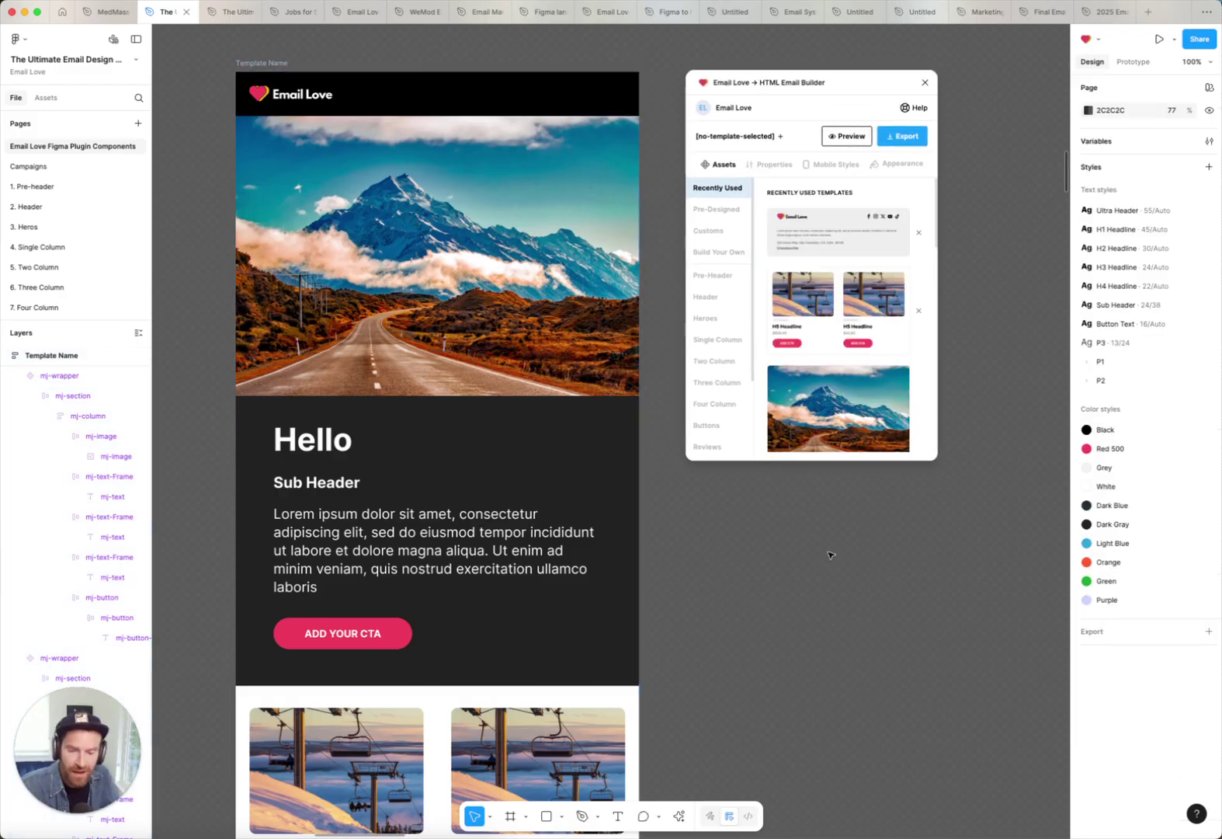
- Examine the master components beside the template, including the properties of the beach hero component, keeping the plugin window out of the way
{"action": "key", "text": "minus"}
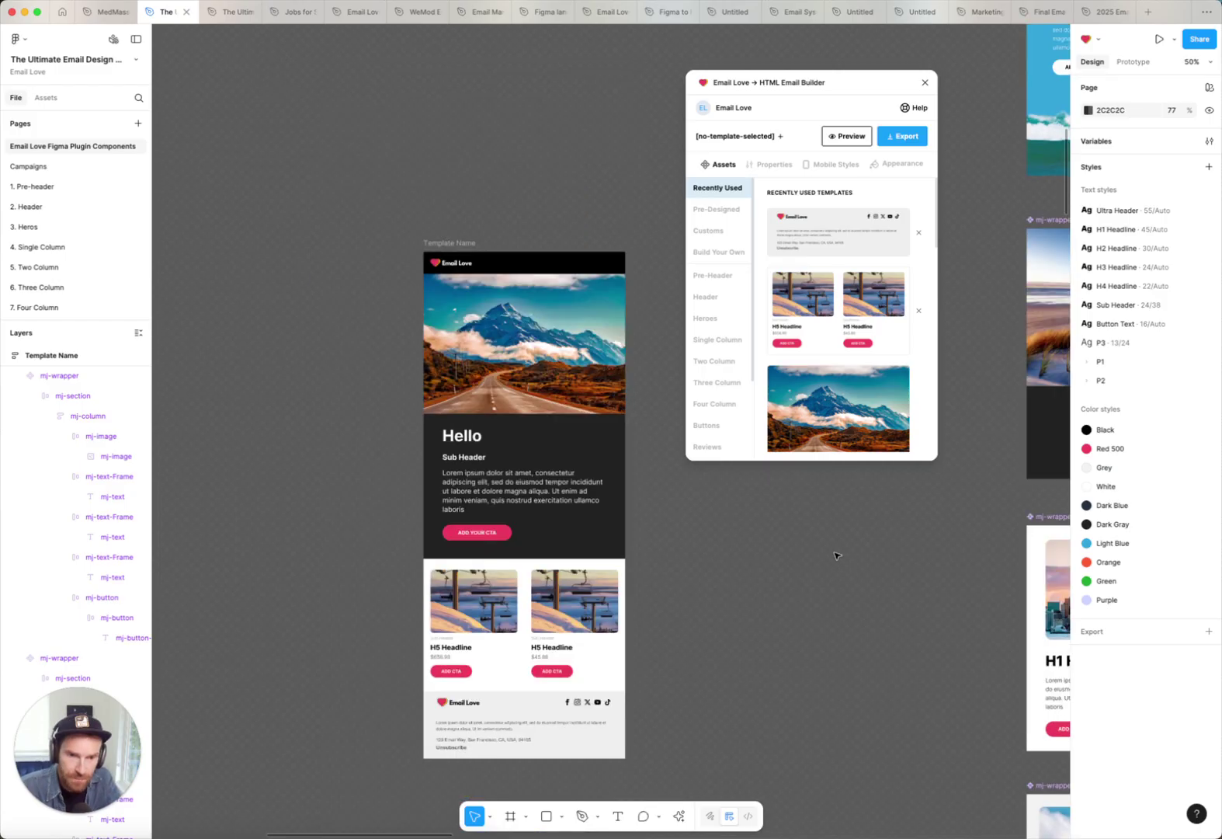
{"action": "key", "text": "minus"}
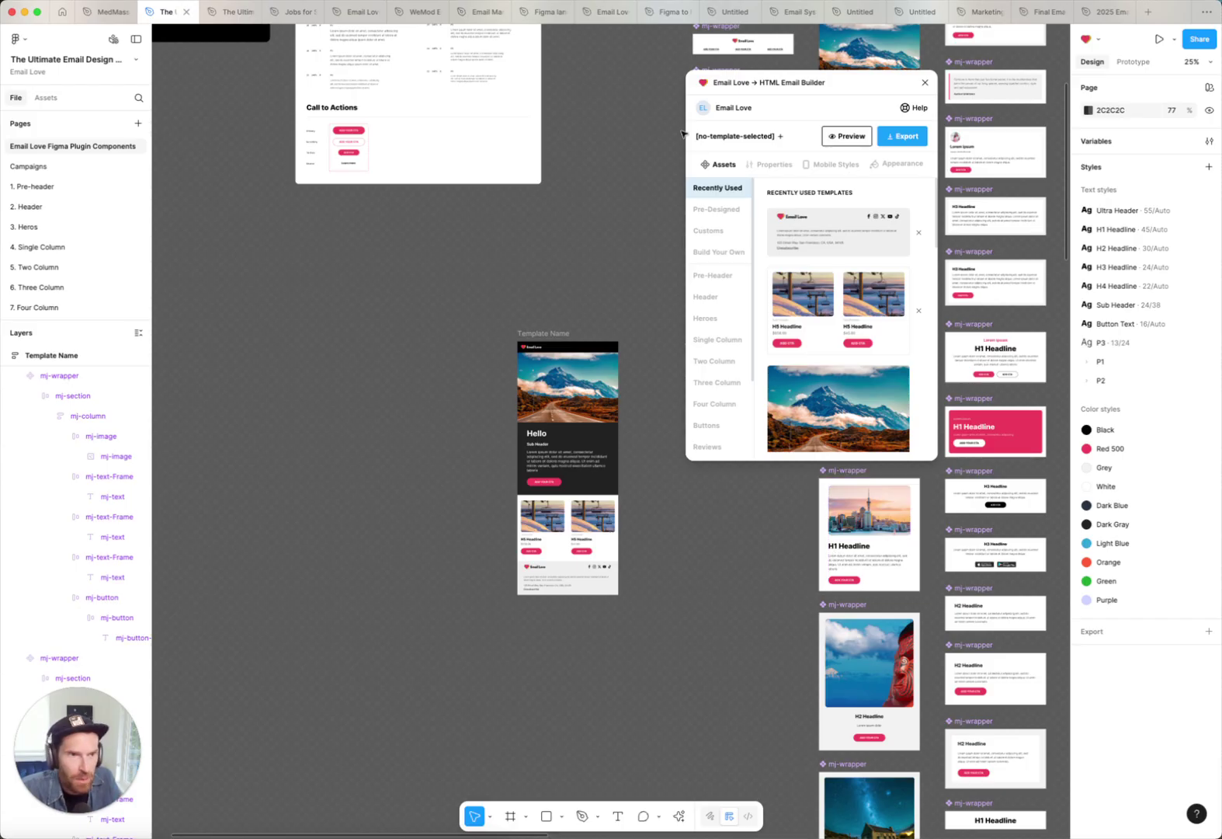
{"action": "left_click_drag", "start_coordinate": [754, 74], "coordinate": [838, 209]}
{"action": "scroll", "coordinate": [747, 284], "scroll_direction": "right", "scroll_amount": 10}
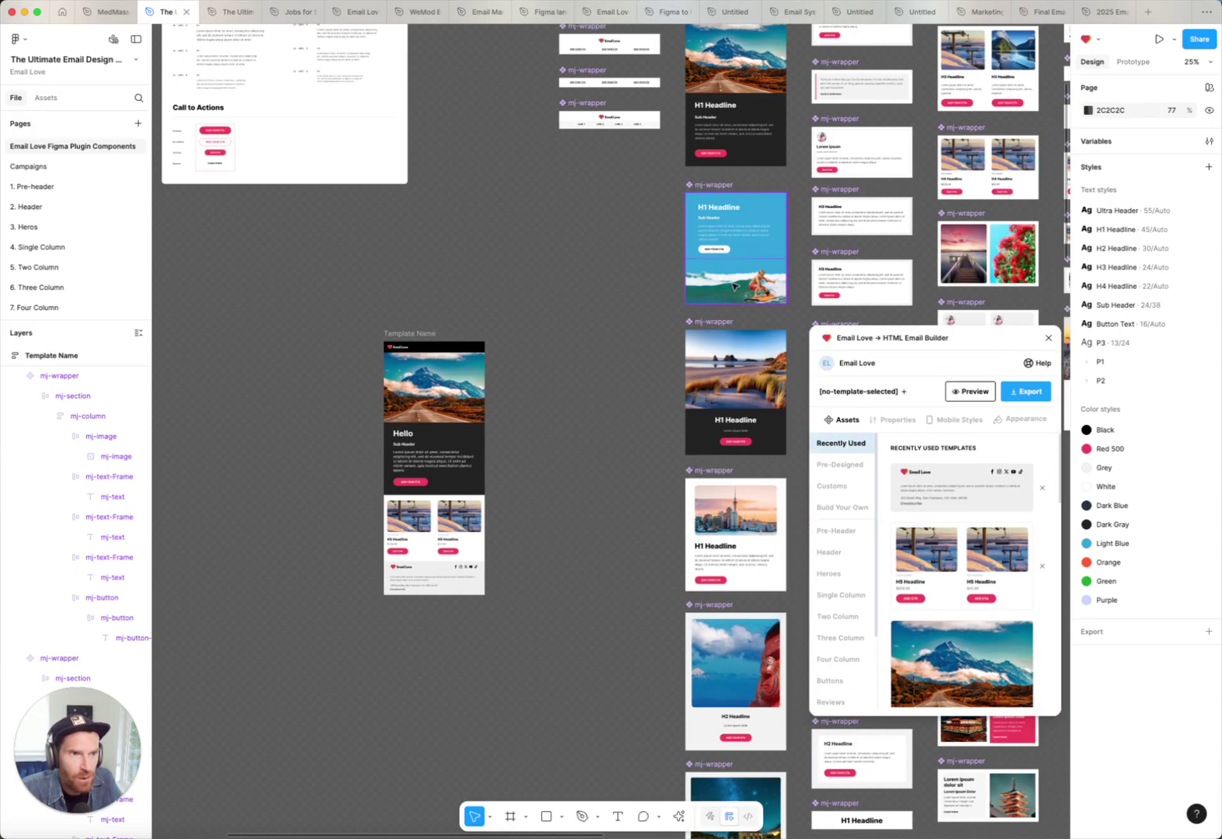
{"action": "key", "text": "super+equal"}
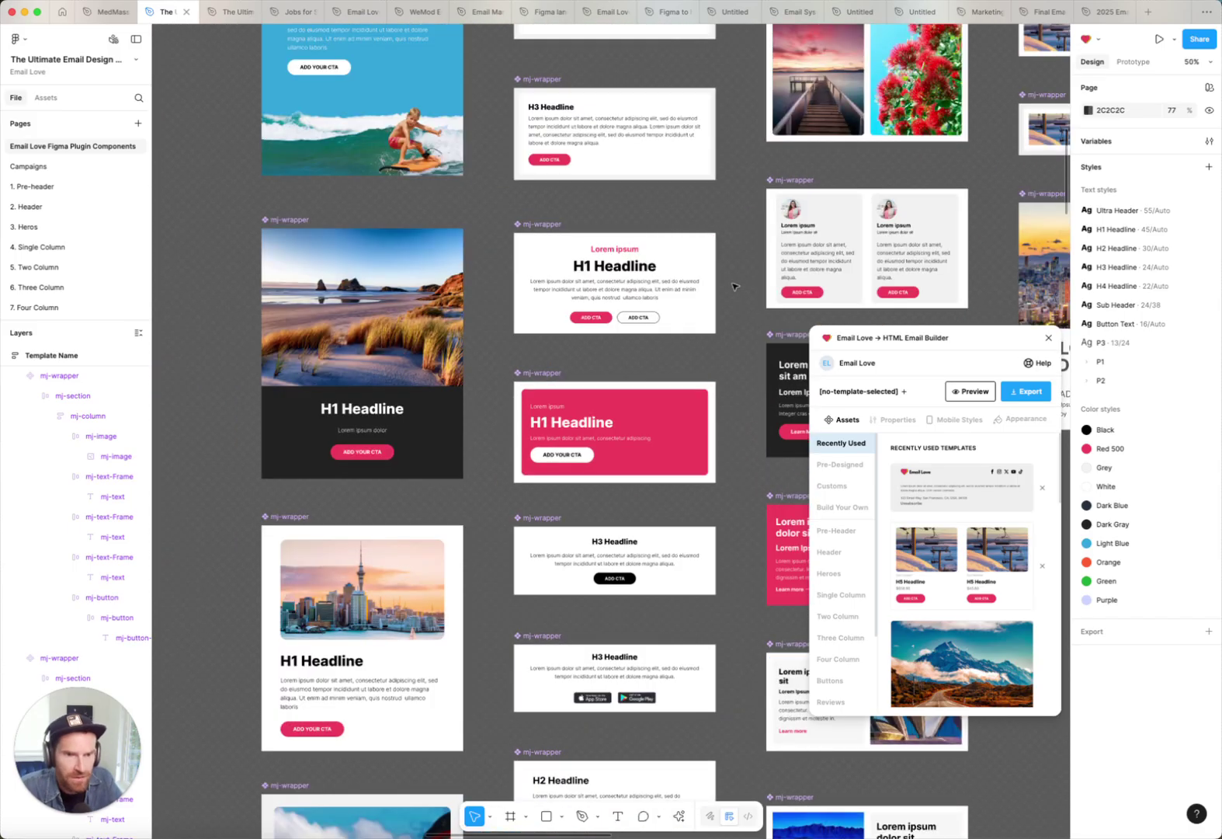
{"action": "left_click", "coordinate": [277, 224]}
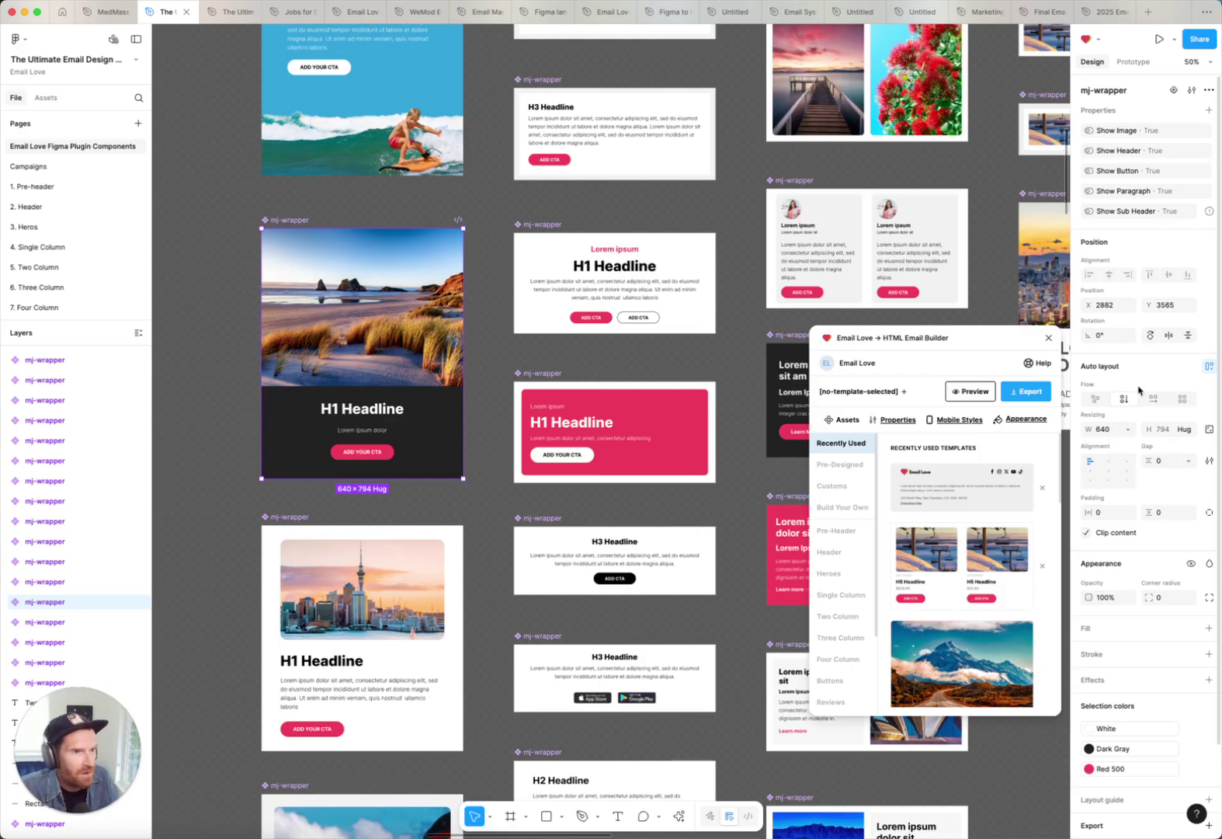
{"action": "left_click_drag", "start_coordinate": [961, 340], "coordinate": [867, 208]}
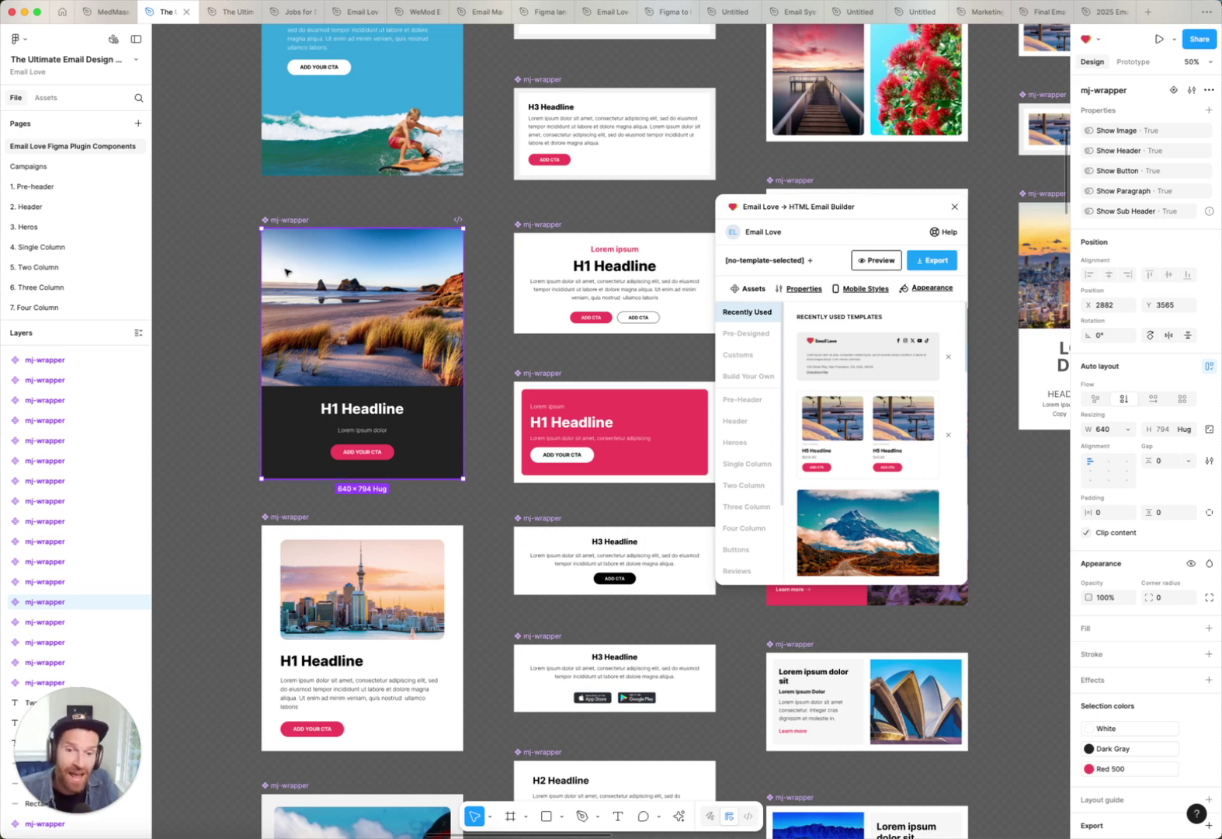
{"action": "scroll", "coordinate": [286, 271], "scroll_direction": "left", "scroll_amount": 1}
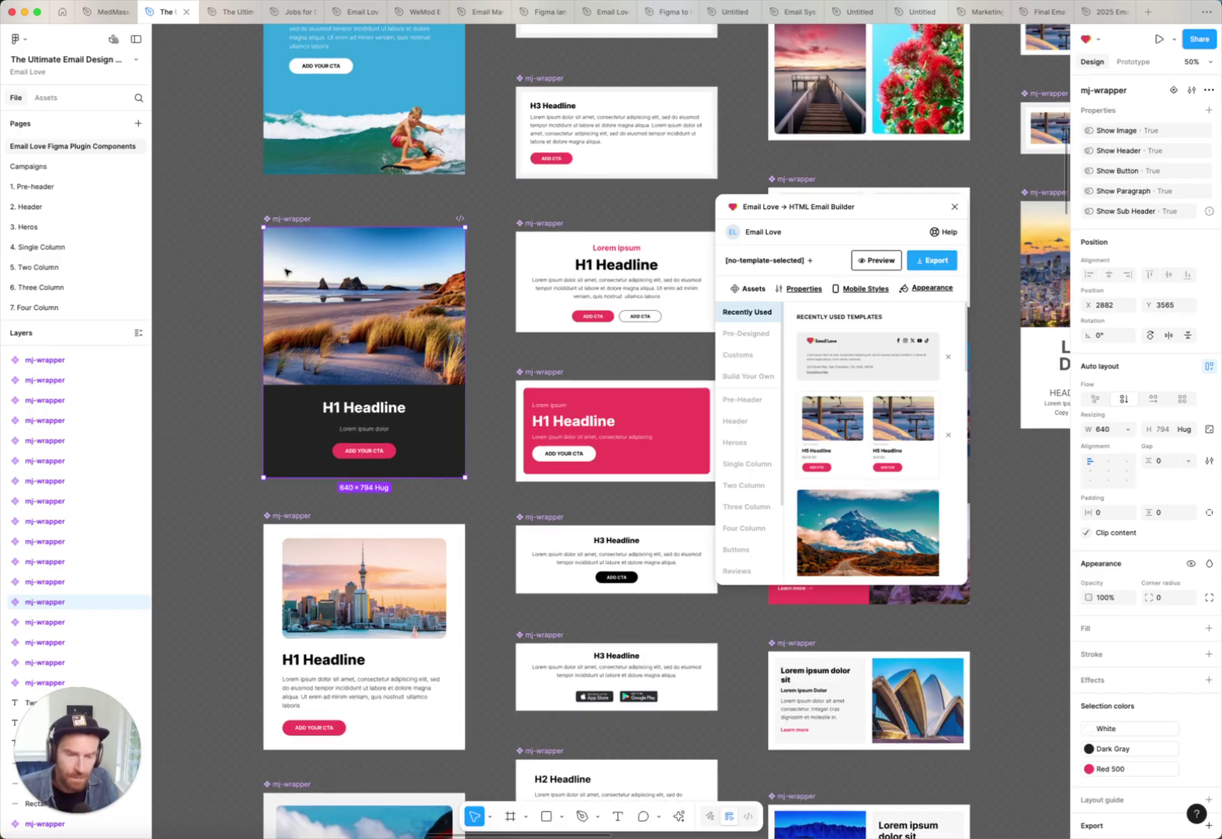
{"action": "scroll", "coordinate": [286, 272], "scroll_direction": "left", "scroll_amount": 15}
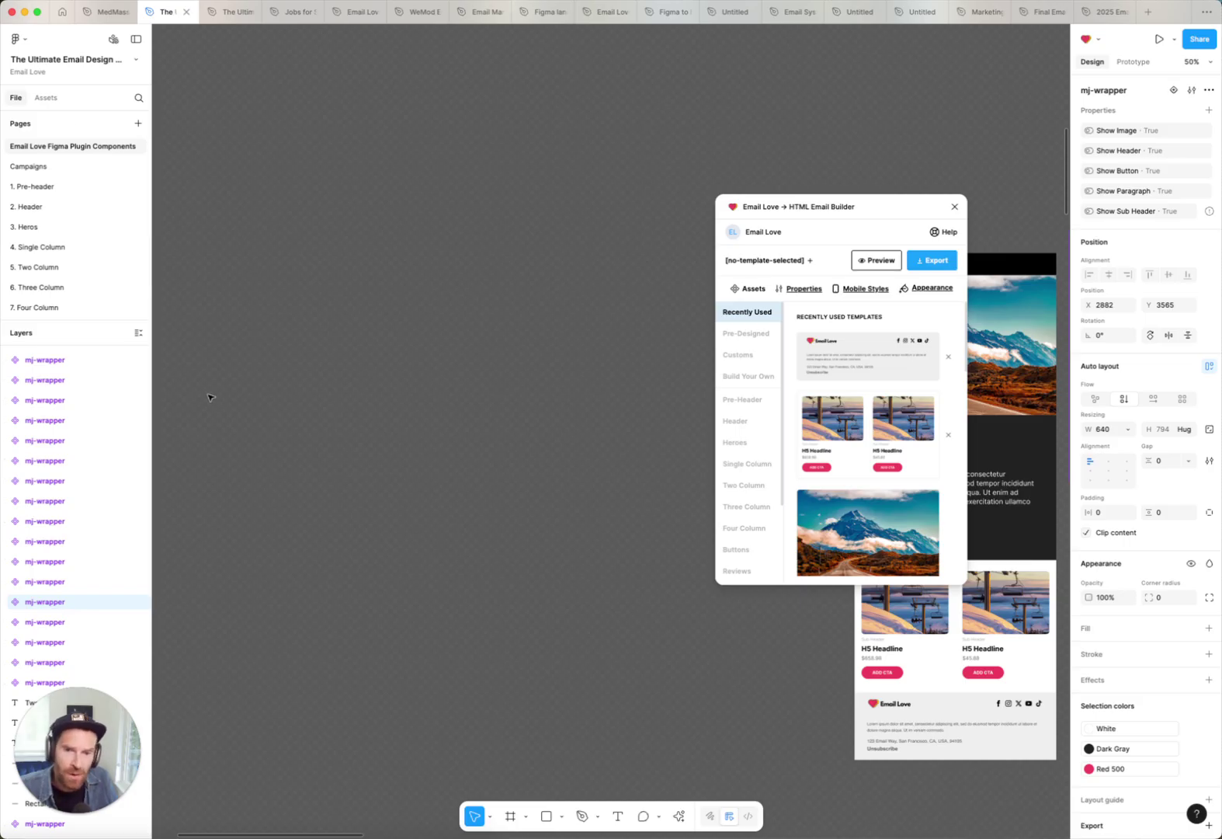
- Open the details of the Three column 1 component in this file's 6. Three Column assets
{"action": "left_click", "coordinate": [46, 97]}
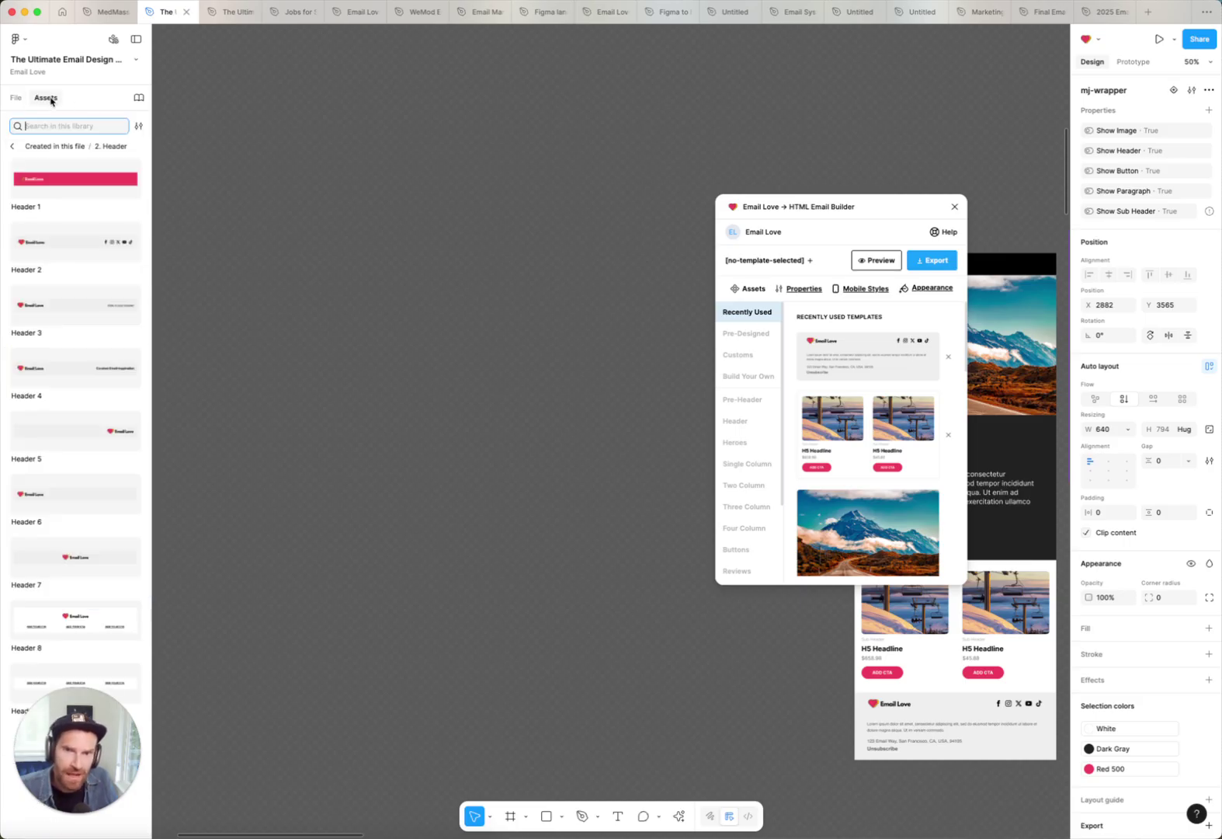
{"action": "left_click", "coordinate": [11, 145]}
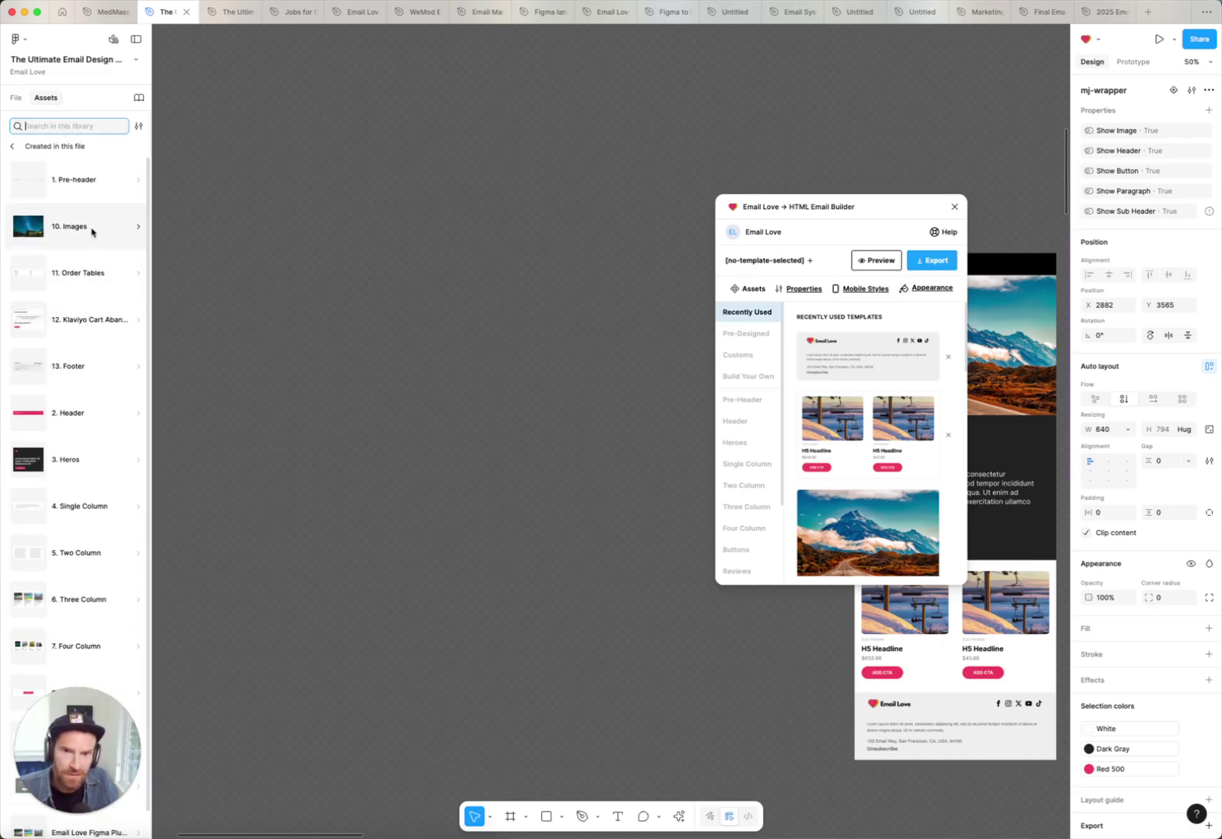
{"action": "left_click", "coordinate": [76, 601]}
{"action": "left_click", "coordinate": [54, 194]}
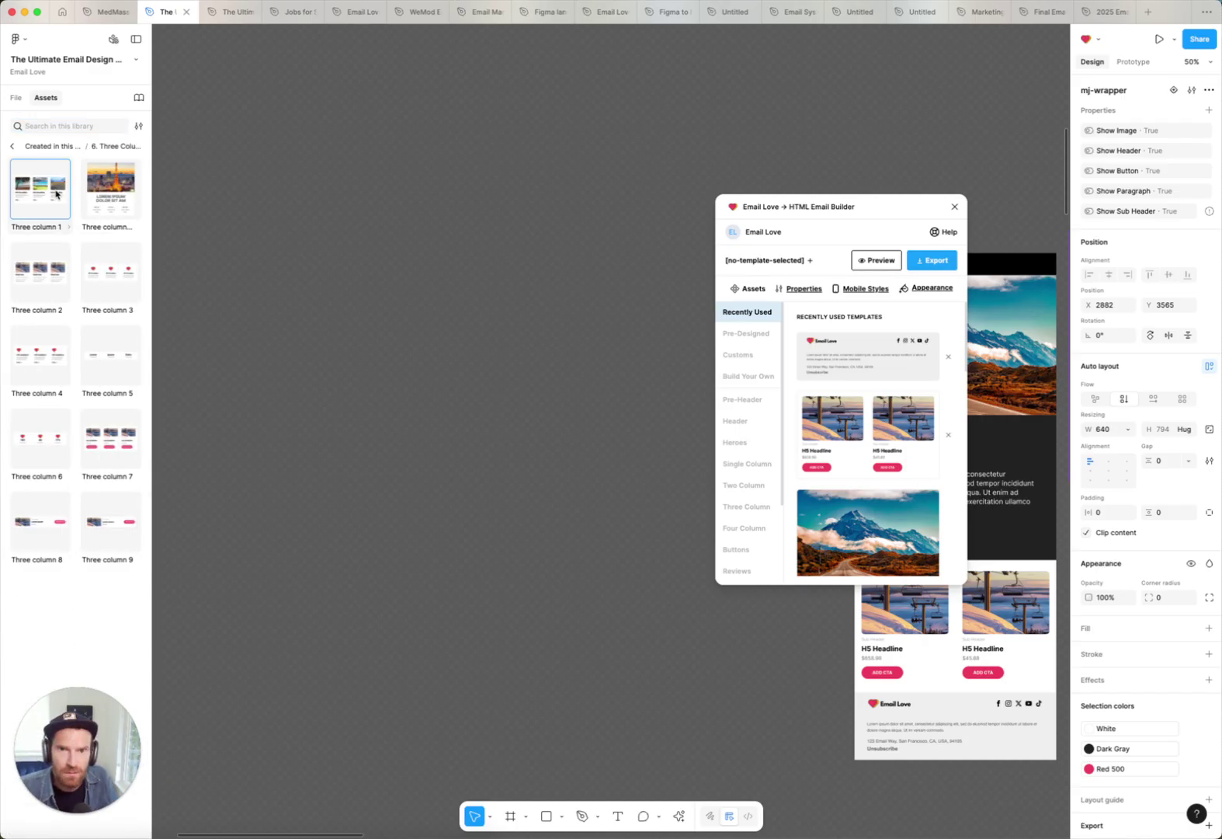
- Insert an instance of Three column 1 with its header hidden and its paragraph and button shown
{"action": "left_click", "coordinate": [264, 375]}
{"action": "left_click", "coordinate": [264, 375]}
{"action": "left_click", "coordinate": [264, 395]}
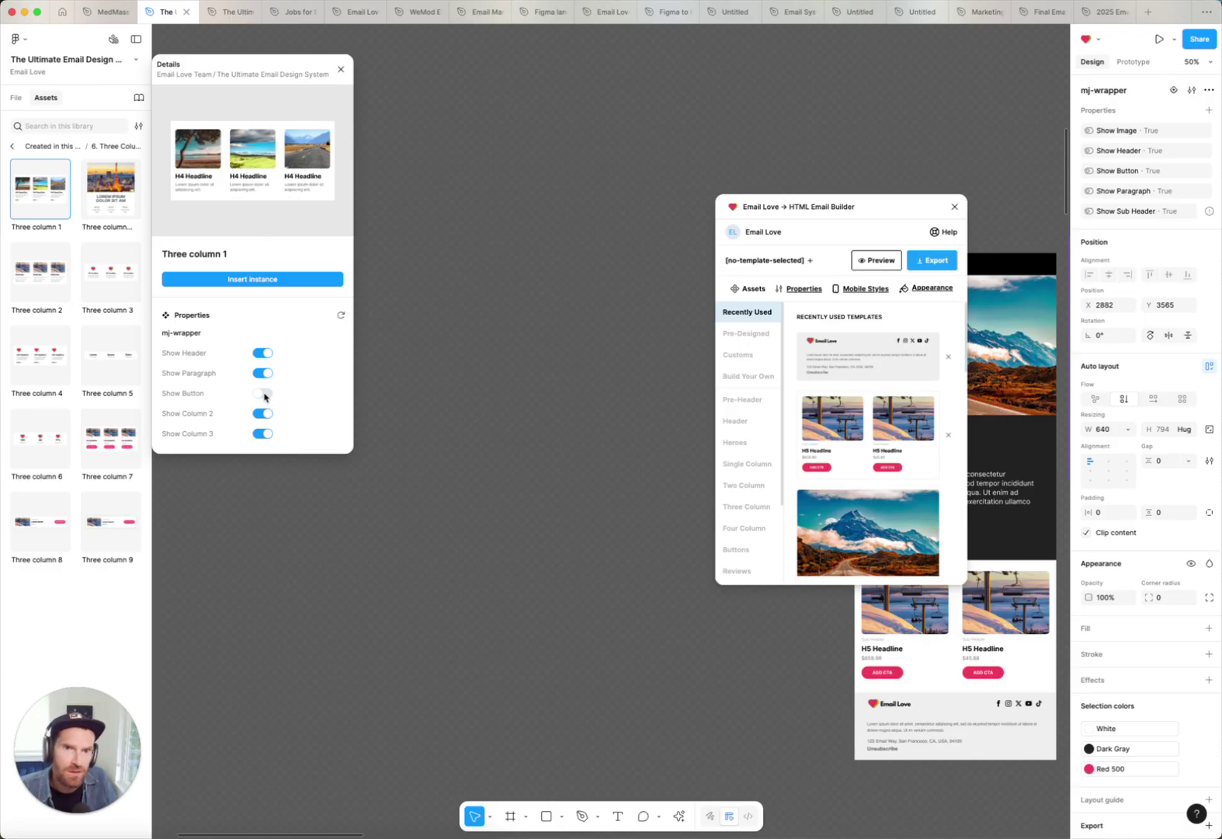
{"action": "left_click", "coordinate": [264, 394]}
{"action": "left_click", "coordinate": [266, 354]}
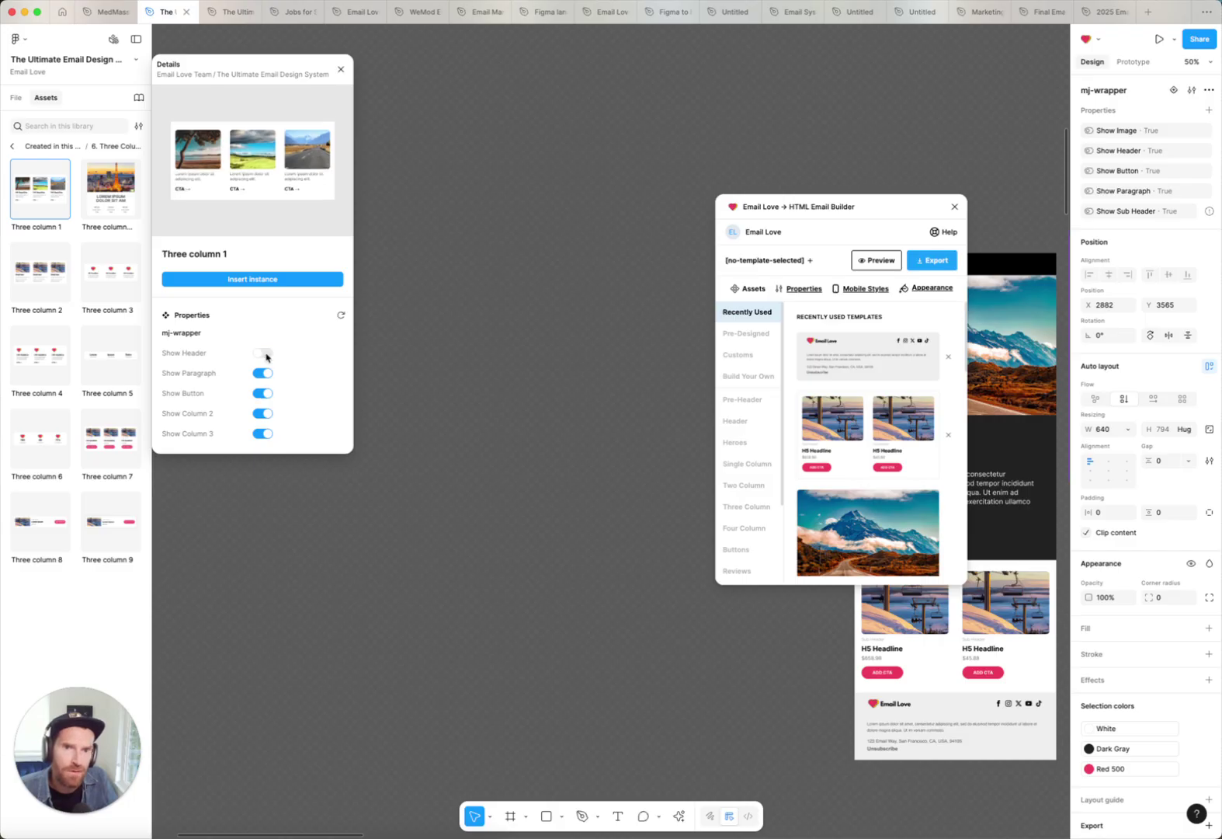
{"action": "left_click", "coordinate": [265, 280]}
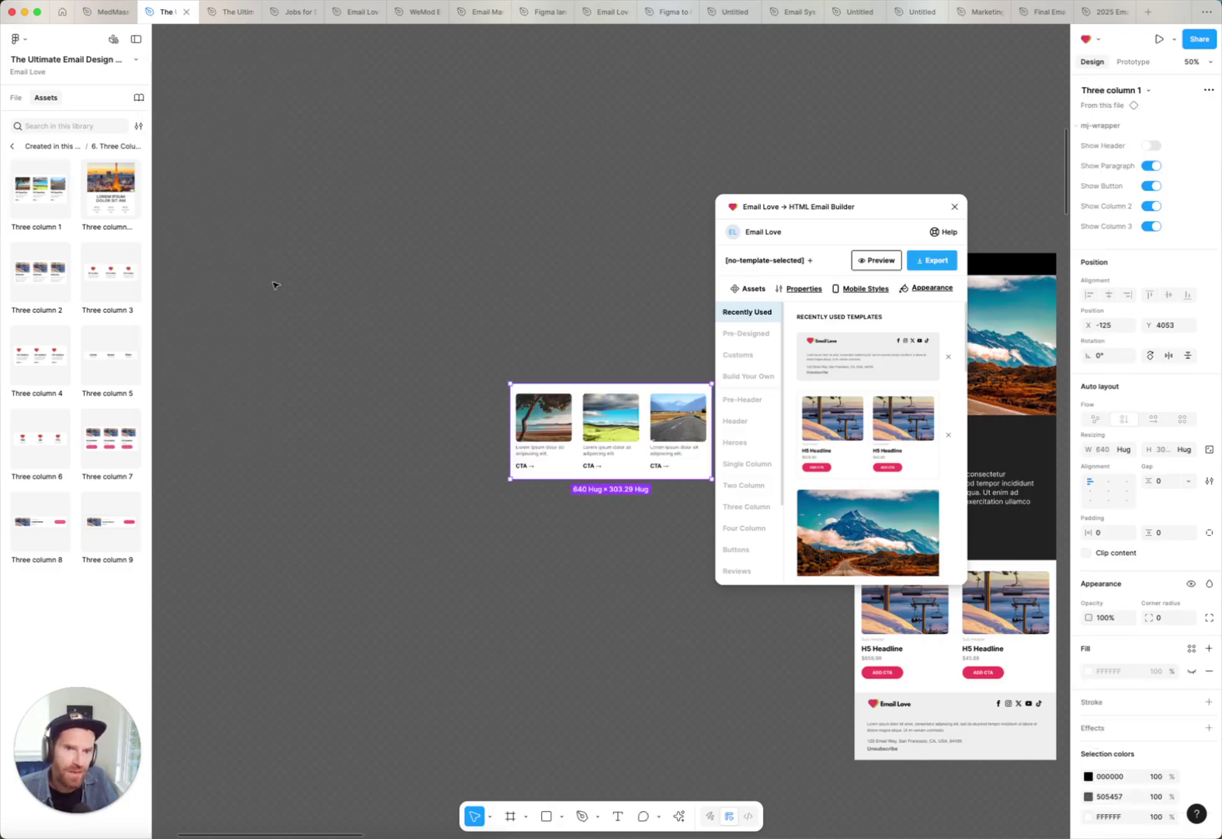
- Place the three-column instance in the template between the hero and the two-column product section, and select the whole template
{"action": "scroll", "coordinate": [518, 422], "scroll_direction": "right", "scroll_amount": 6}
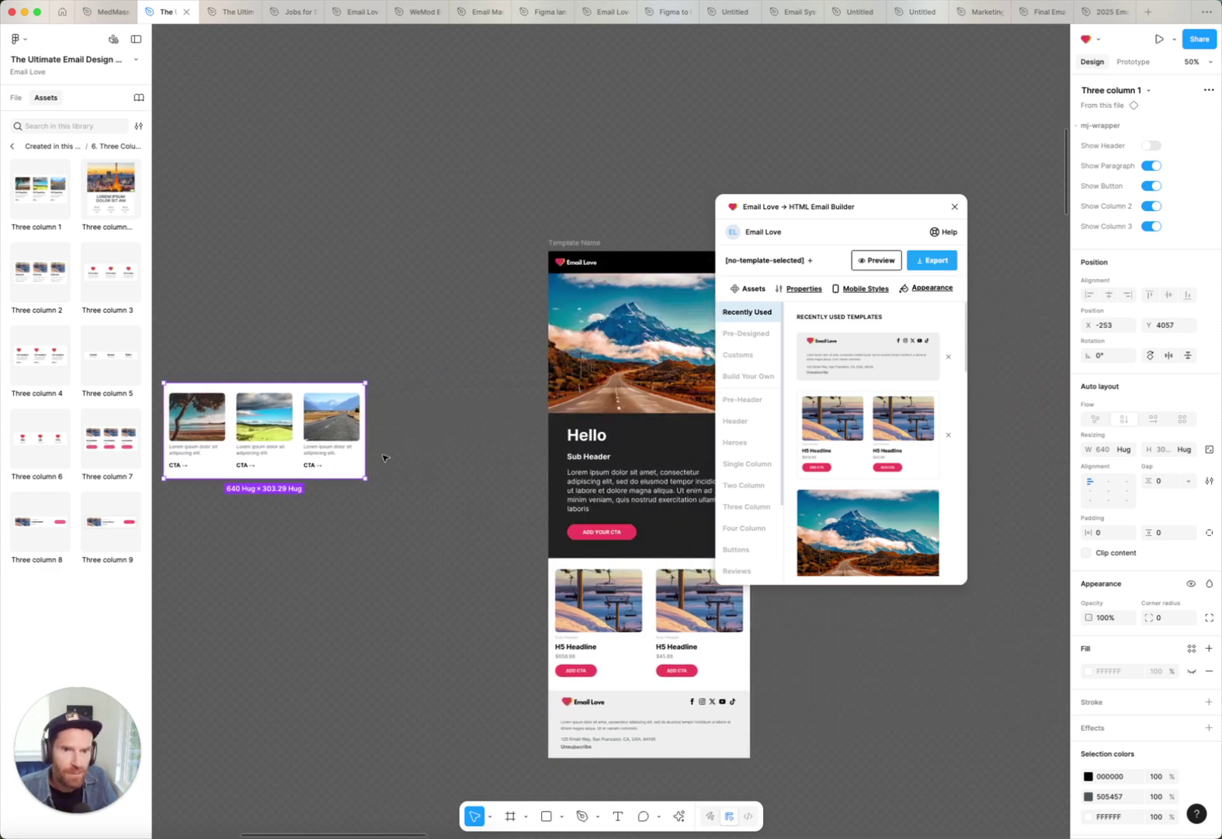
{"action": "left_click_drag", "start_coordinate": [334, 423], "coordinate": [606, 560]}
{"action": "scroll", "coordinate": [423, 619], "scroll_direction": "right", "scroll_amount": 5}
{"action": "scroll", "coordinate": [639, 511], "scroll_direction": "down", "scroll_amount": 2}
{"action": "scroll", "coordinate": [639, 510], "scroll_direction": "right", "scroll_amount": 1}
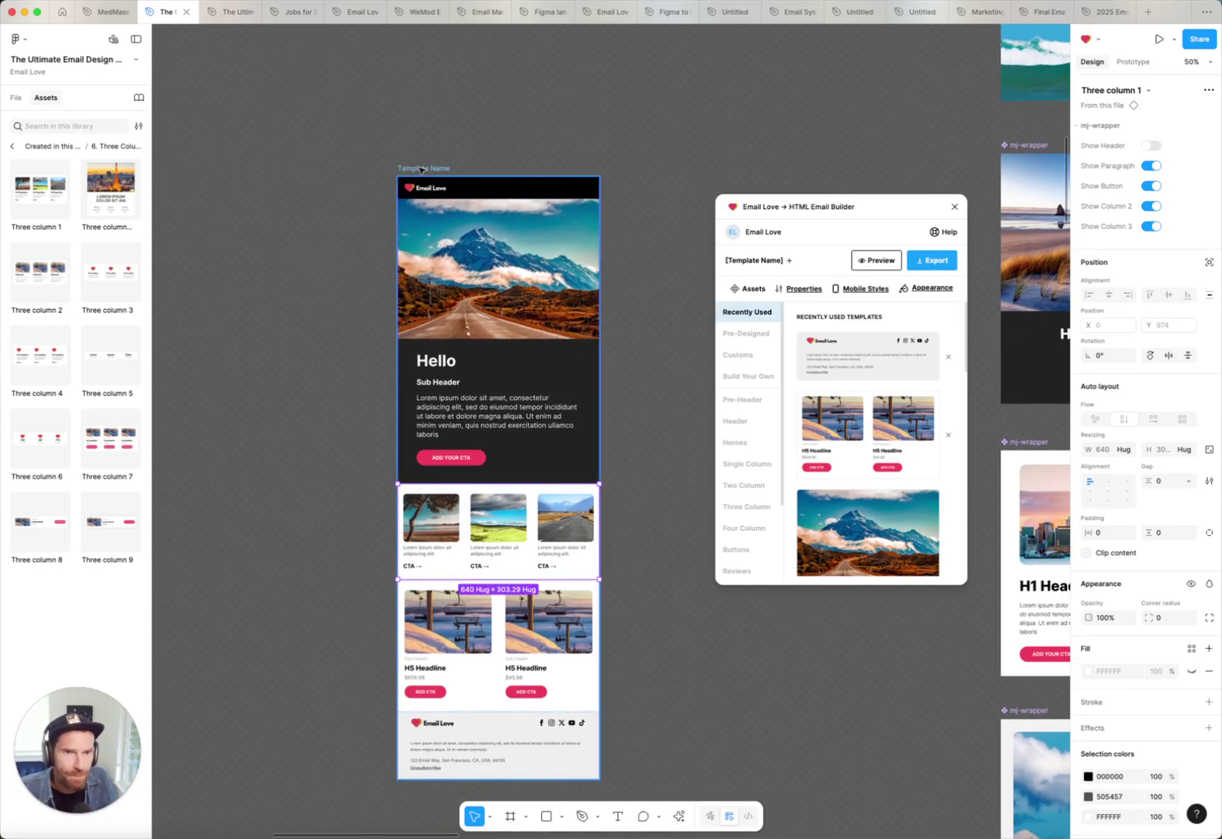
{"action": "key", "text": "Escape"}
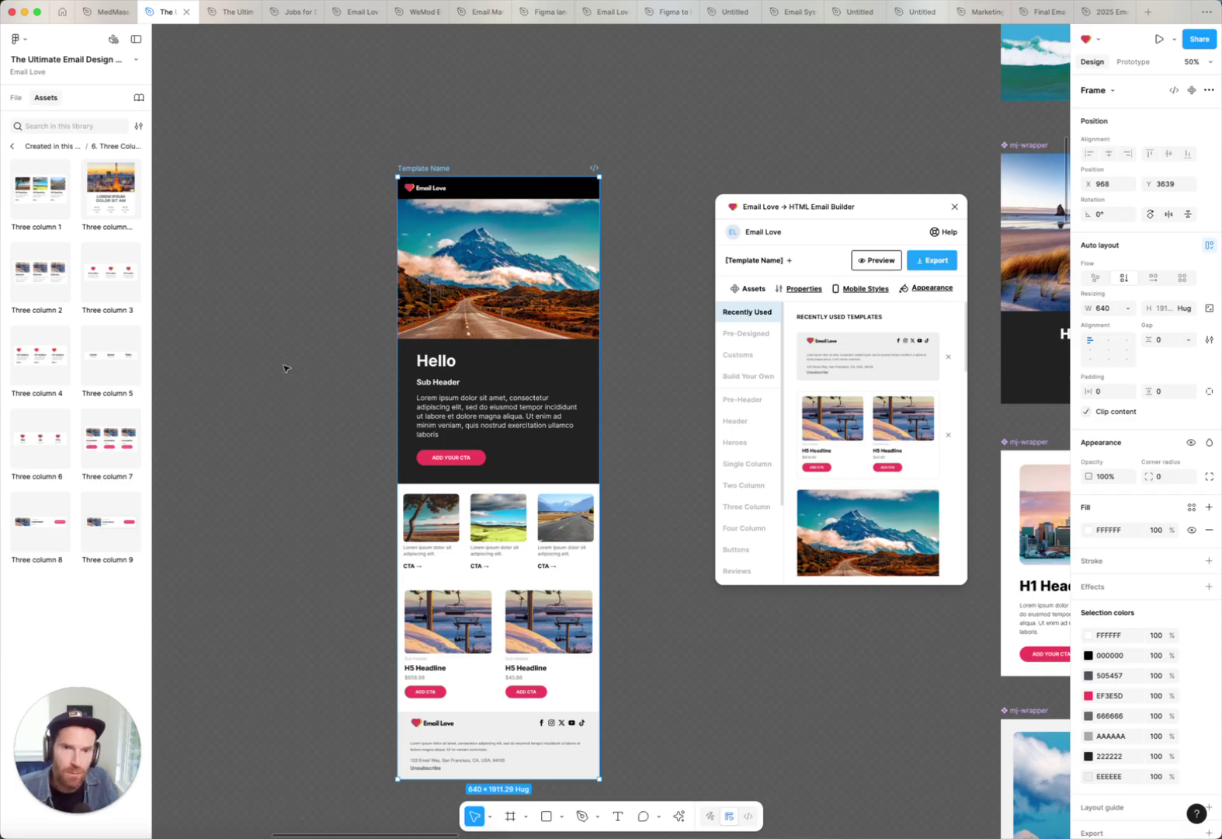
- View the overview of all asset libraries, then return to the file's layers and look over the master components beside the deselected template
{"action": "left_click", "coordinate": [10, 146]}
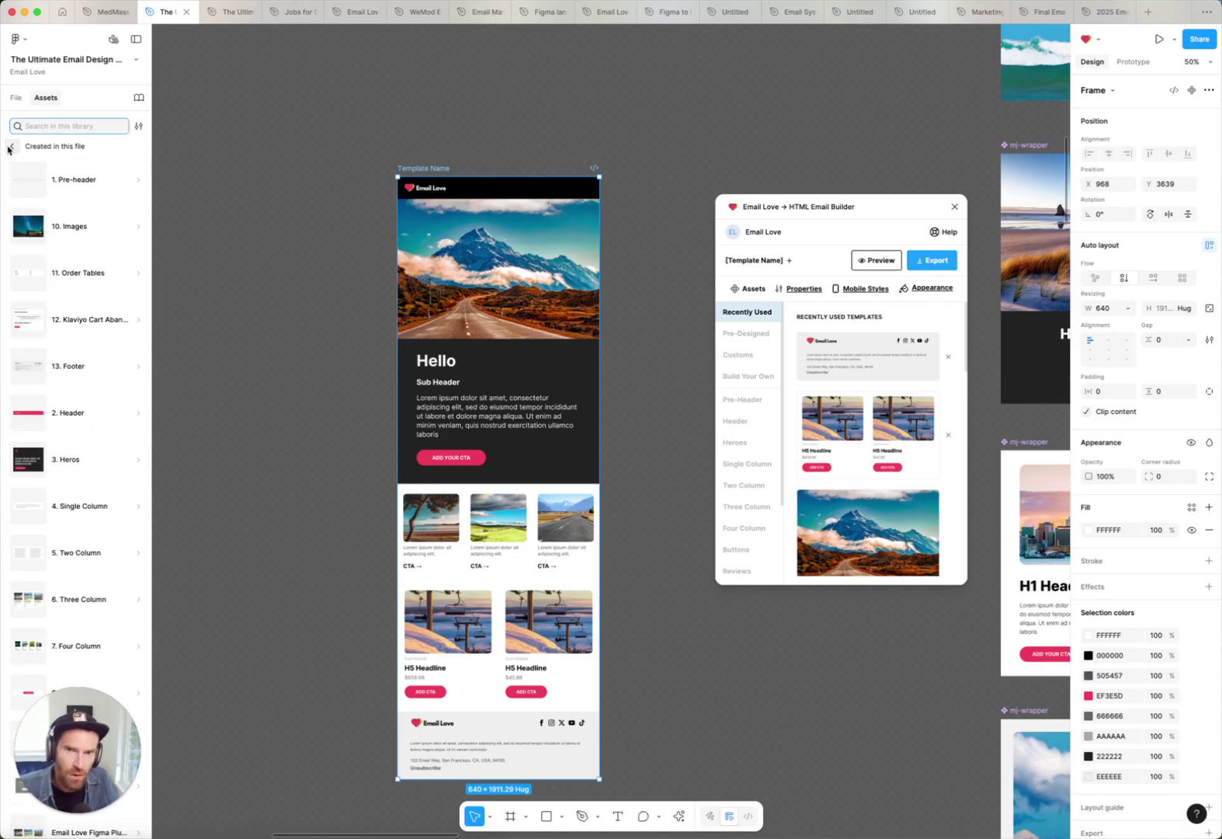
{"action": "left_click", "coordinate": [10, 147]}
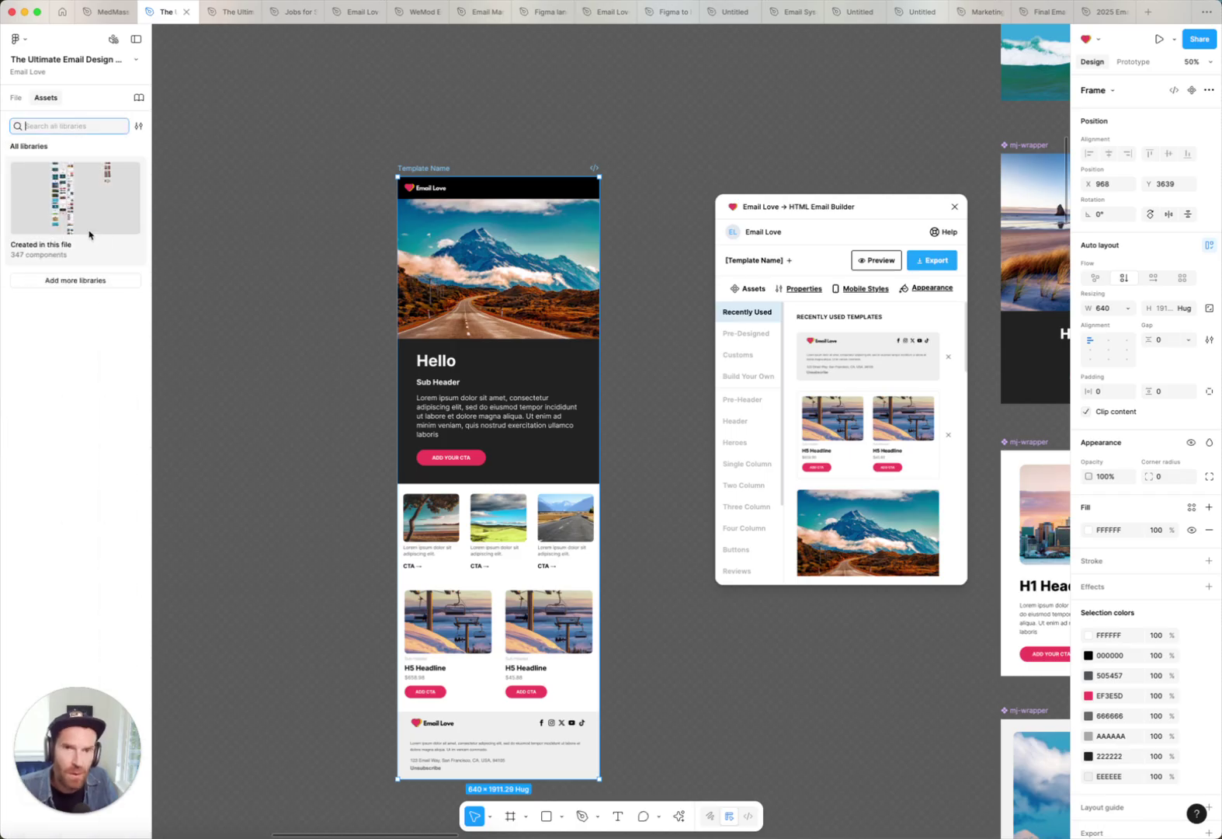
{"action": "scroll", "coordinate": [349, 417], "scroll_direction": "right", "scroll_amount": 8}
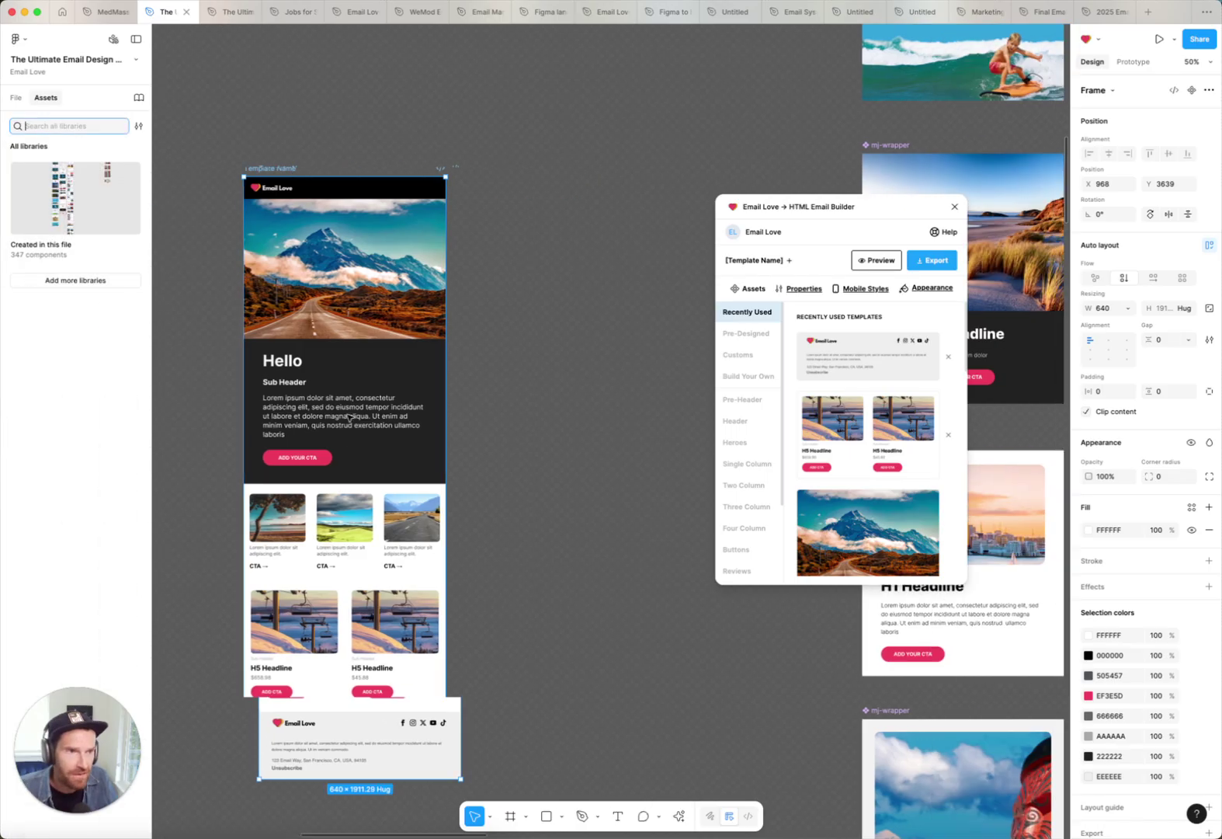
{"action": "scroll", "coordinate": [350, 417], "scroll_direction": "right", "scroll_amount": 2}
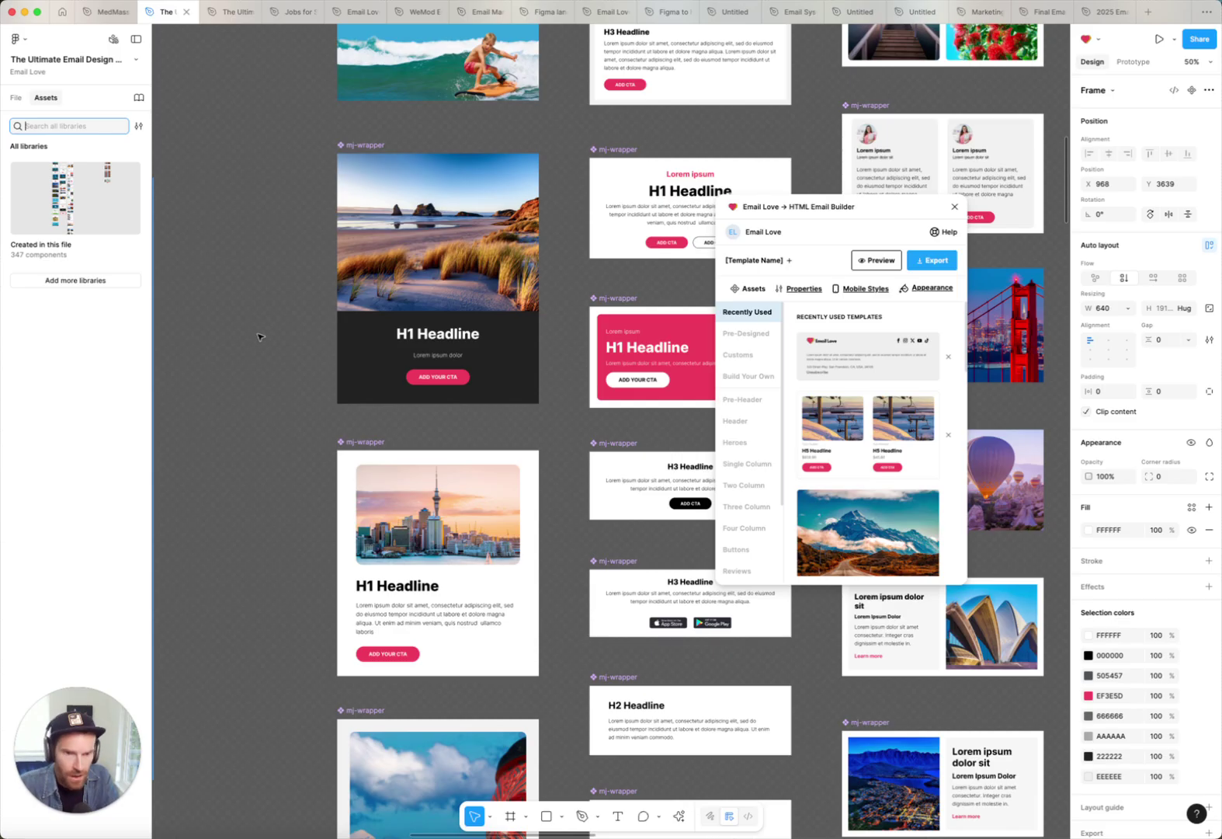
{"action": "left_click", "coordinate": [14, 99]}
{"action": "left_click", "coordinate": [285, 553]}
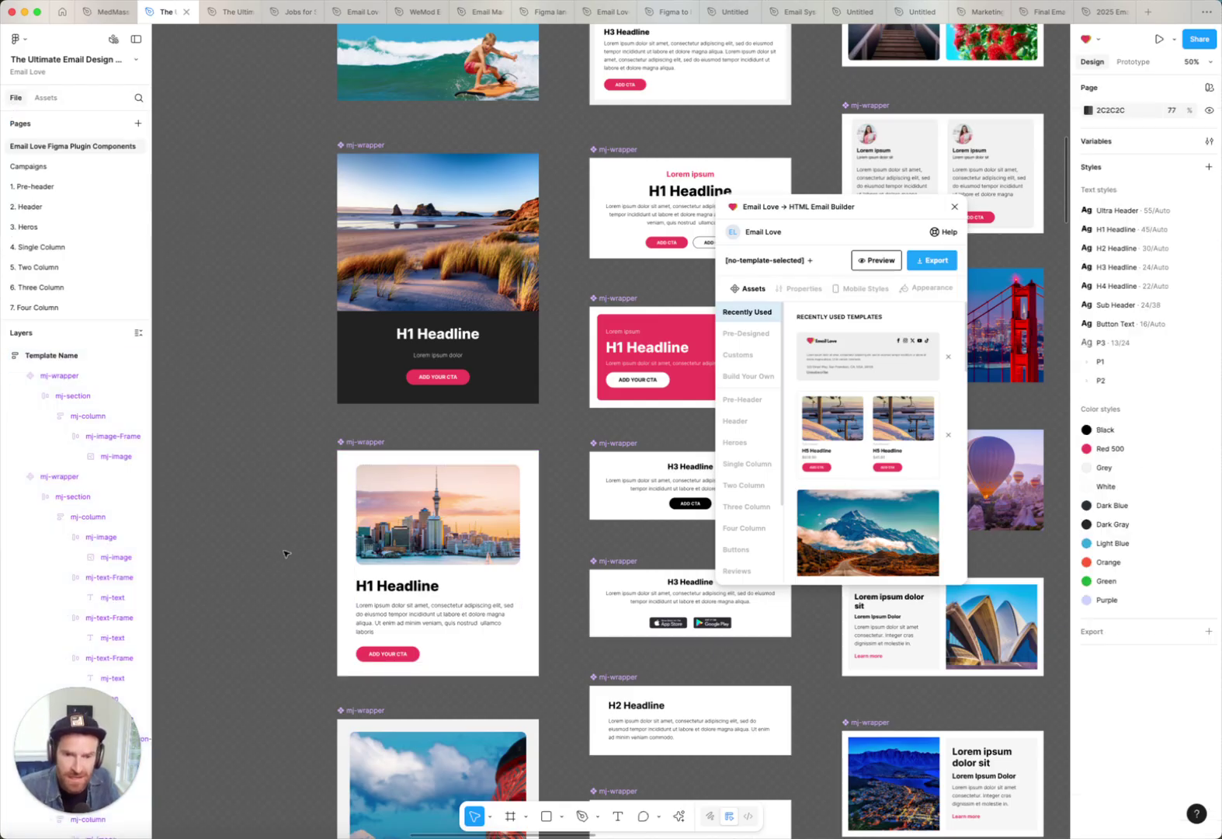
{"action": "key", "text": "minus"}
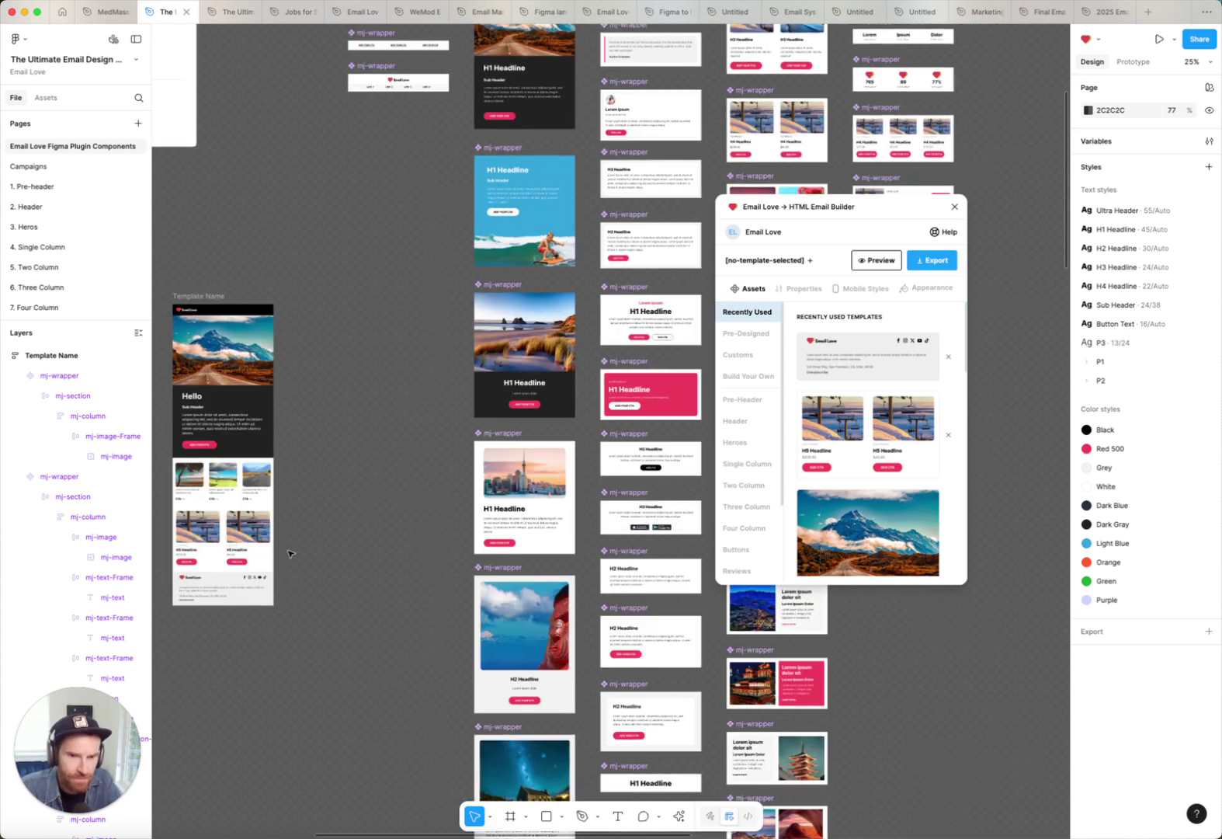
{"action": "scroll", "coordinate": [284, 500], "scroll_direction": "left", "scroll_amount": 5}
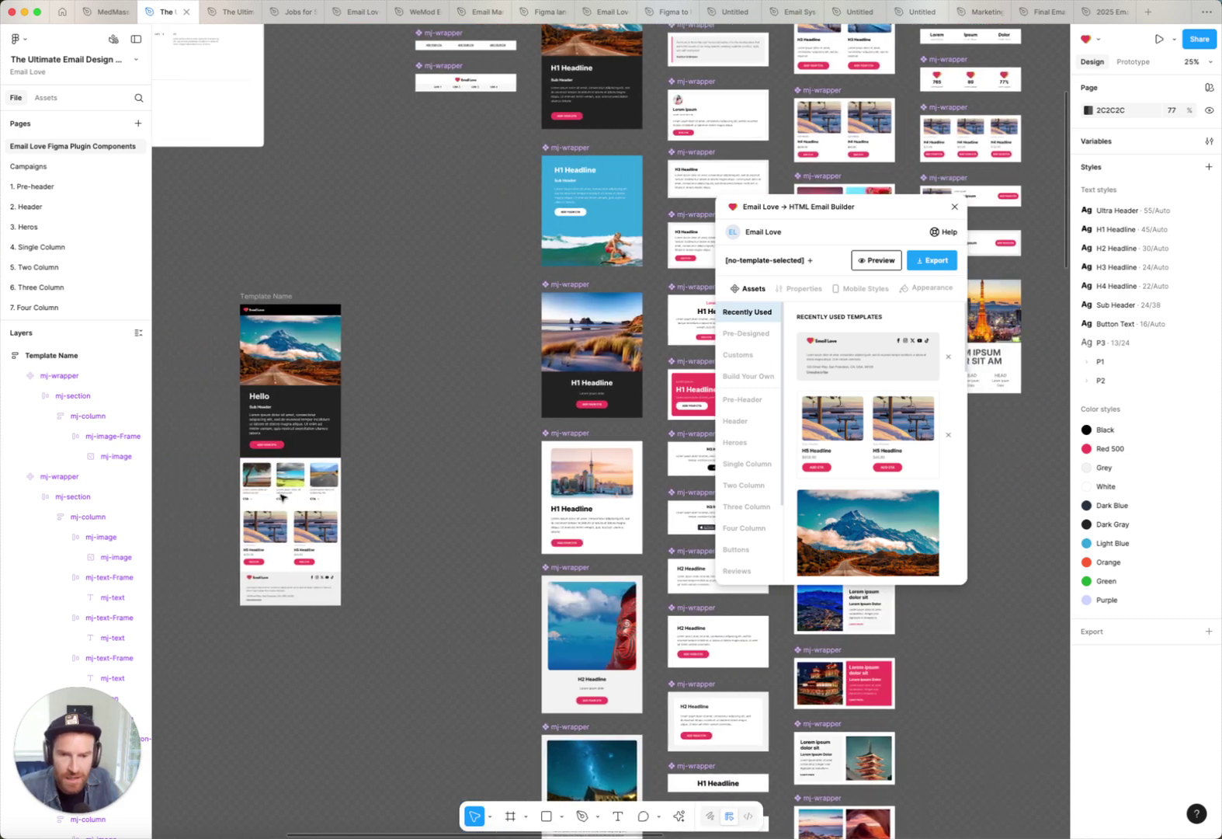